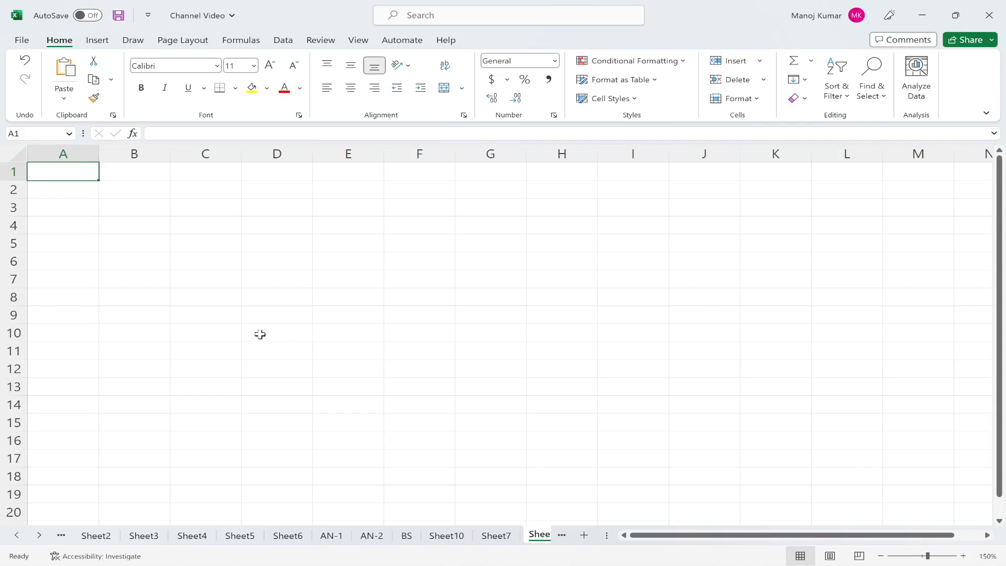
# Step: Enter the headers EMP NAME, BASIC PAY and DP in A1:C1 and fit column A's width to its content
pyautogui.write('EMP NAME')
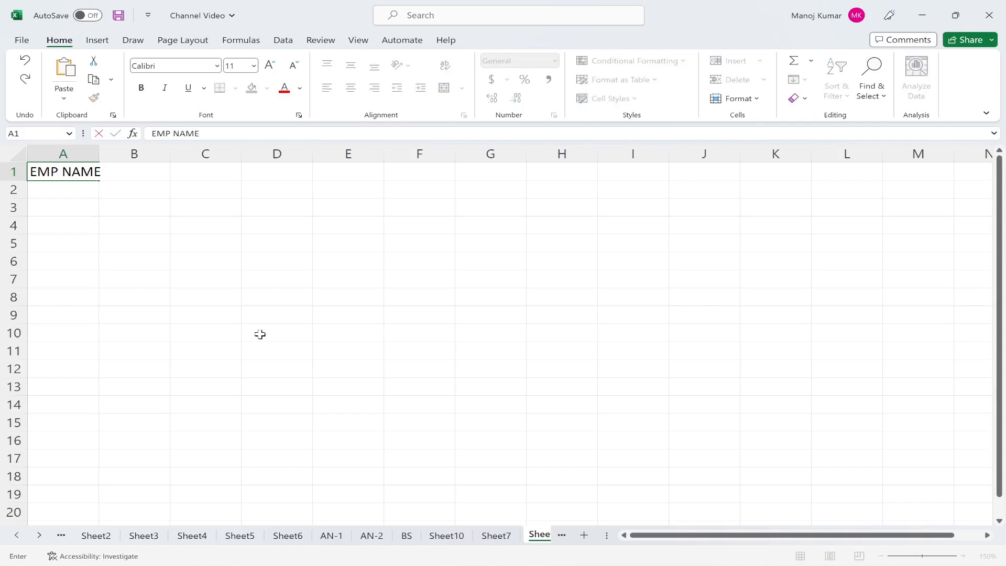
pyautogui.press('Tab')
pyautogui.write('BAISC')
pyautogui.press('BackSpace')
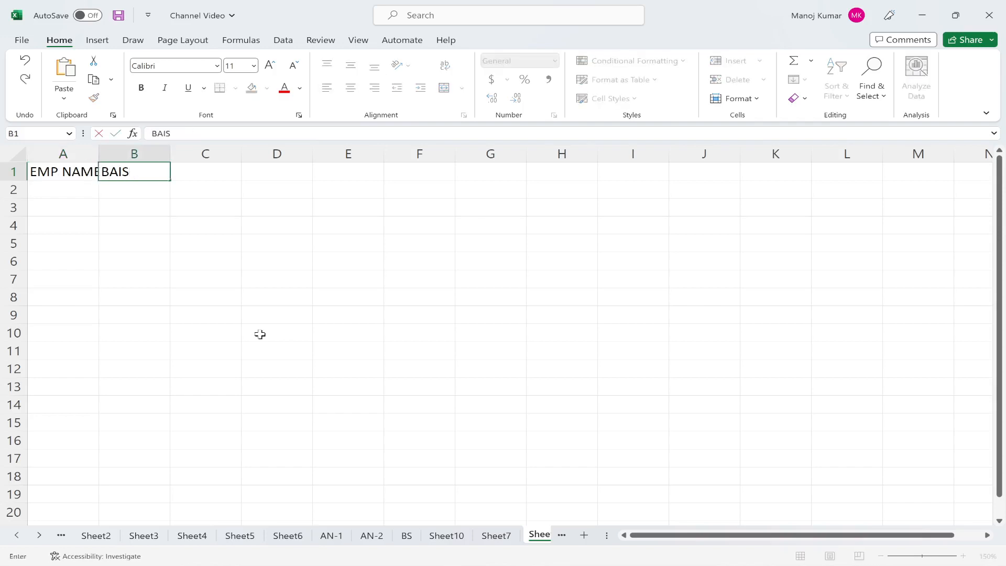
pyautogui.press('BackSpace')
pyautogui.press('BackSpace')
pyautogui.write('SIC PAY')
pyautogui.press('Tab')
pyautogui.write('DP')
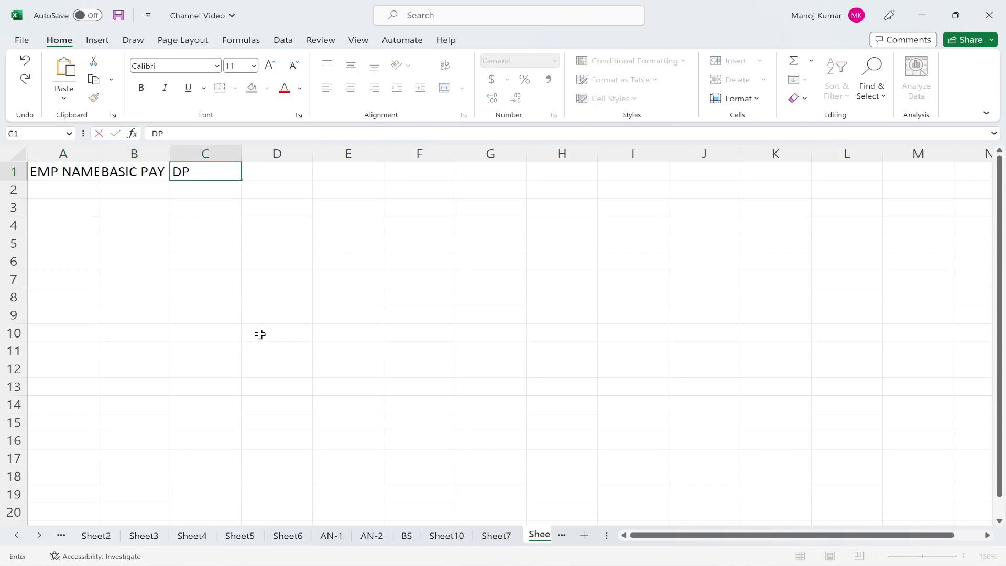
pyautogui.press('Tab')
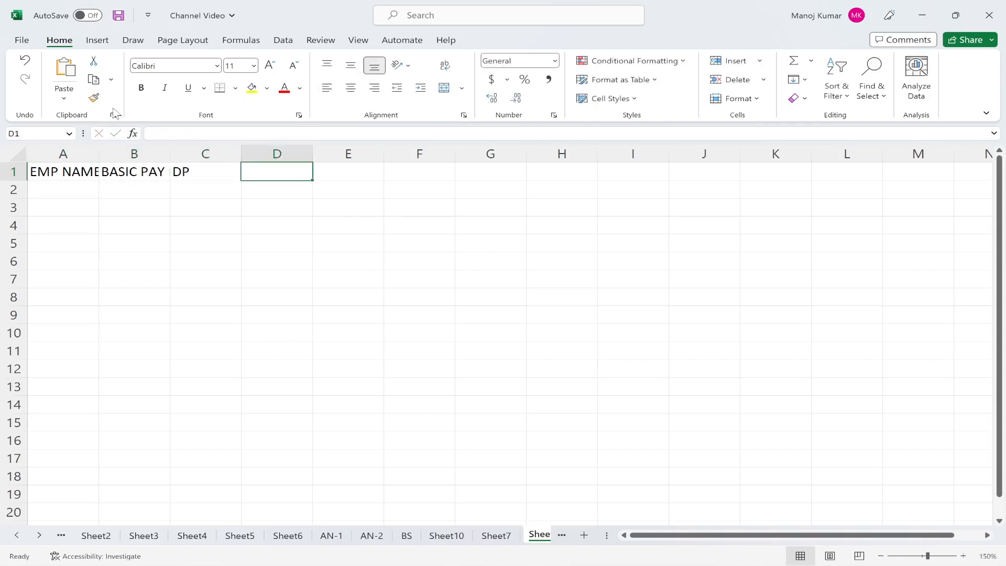
pyautogui.doubleClick(102, 155)
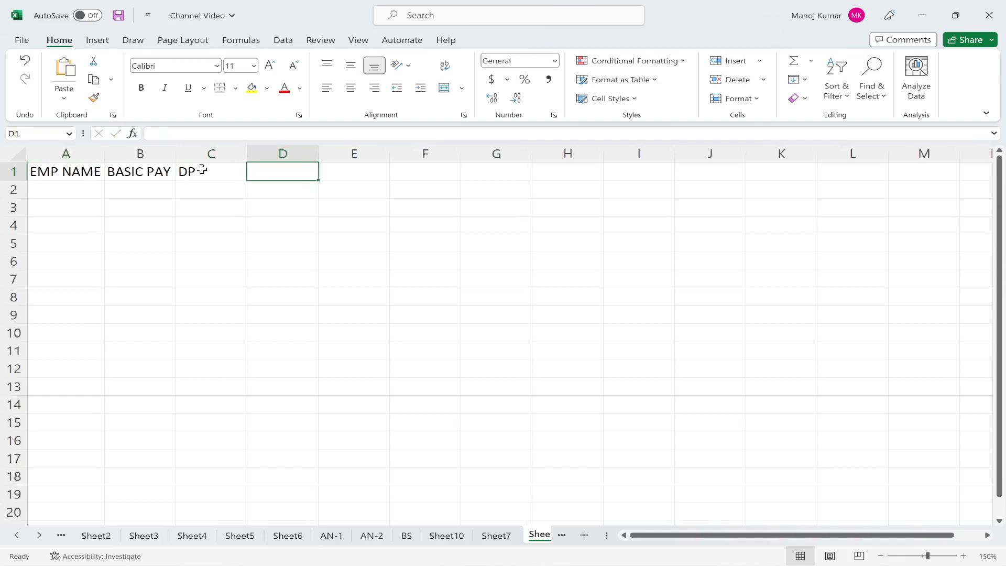
# Step: Enter the header EARNED AMT in D1 and fit column D's width to its content
pyautogui.write('EAR')
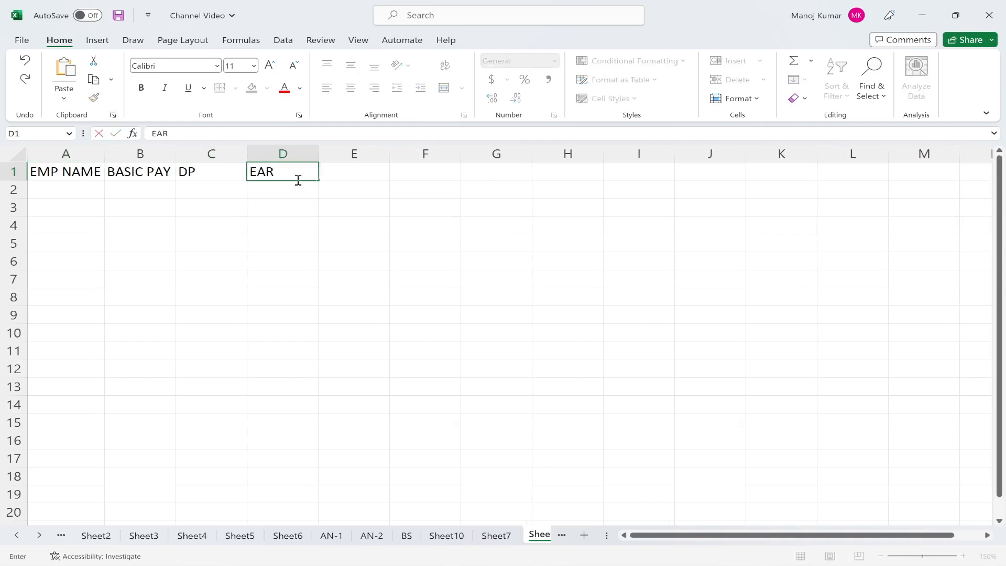
pyautogui.write('NED AMT')
pyautogui.press('Tab')
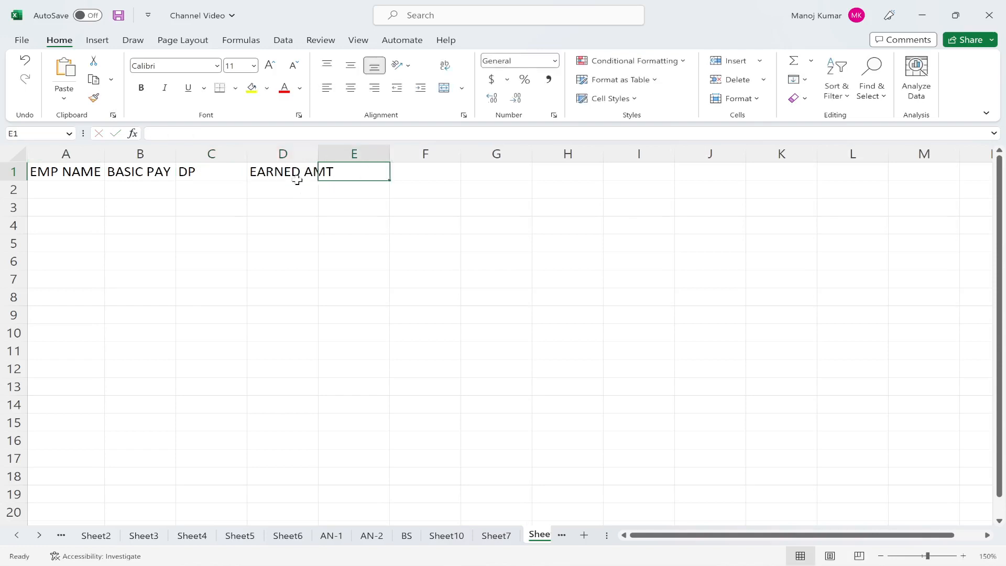
pyautogui.doubleClick(318, 153)
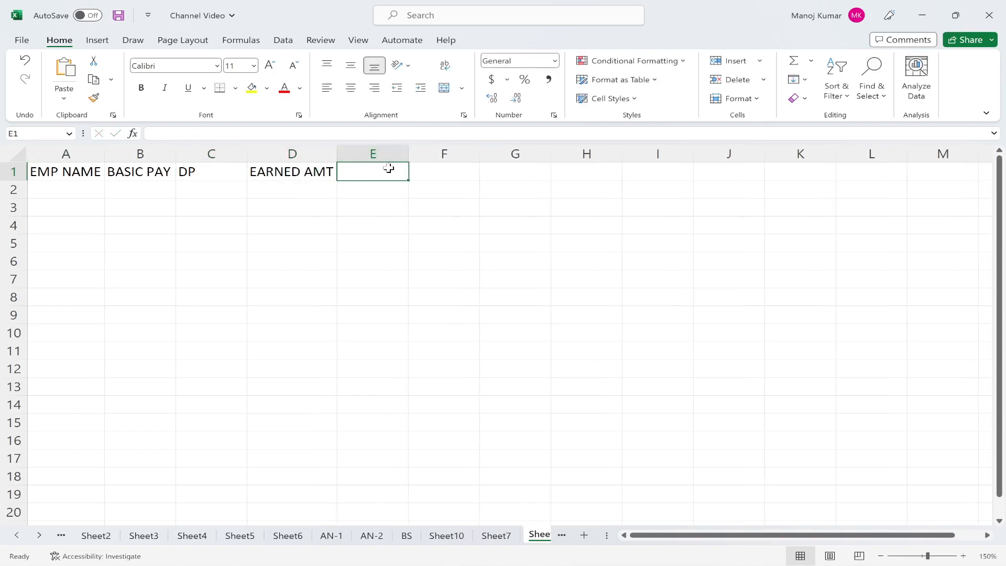
# Step: Enter the contribution headers ESI CONT, PF CONT and TOT CONT in E1:G1
pyautogui.write('ESI CON')
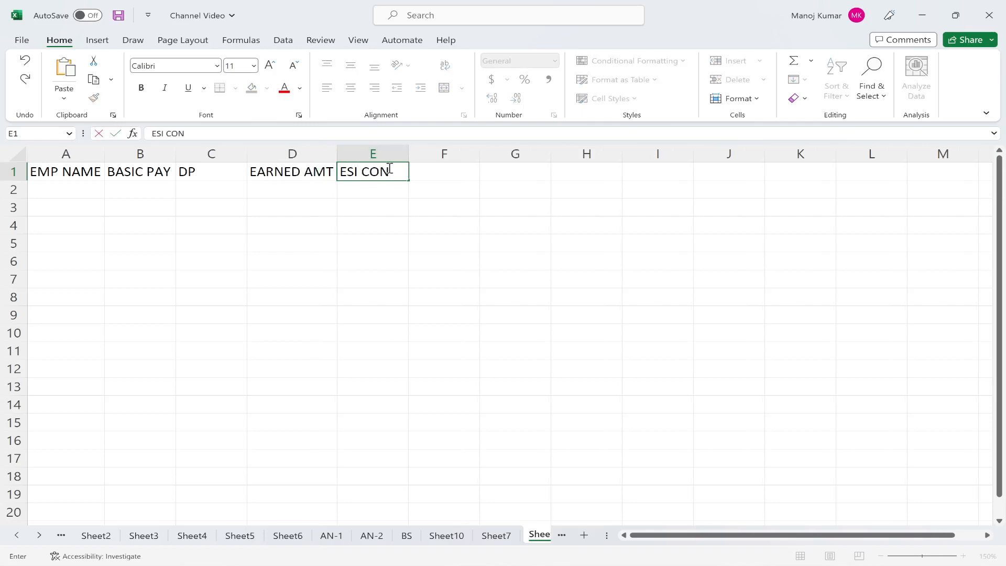
pyautogui.write('T')
pyautogui.press('Tab')
pyautogui.write('PF CONT')
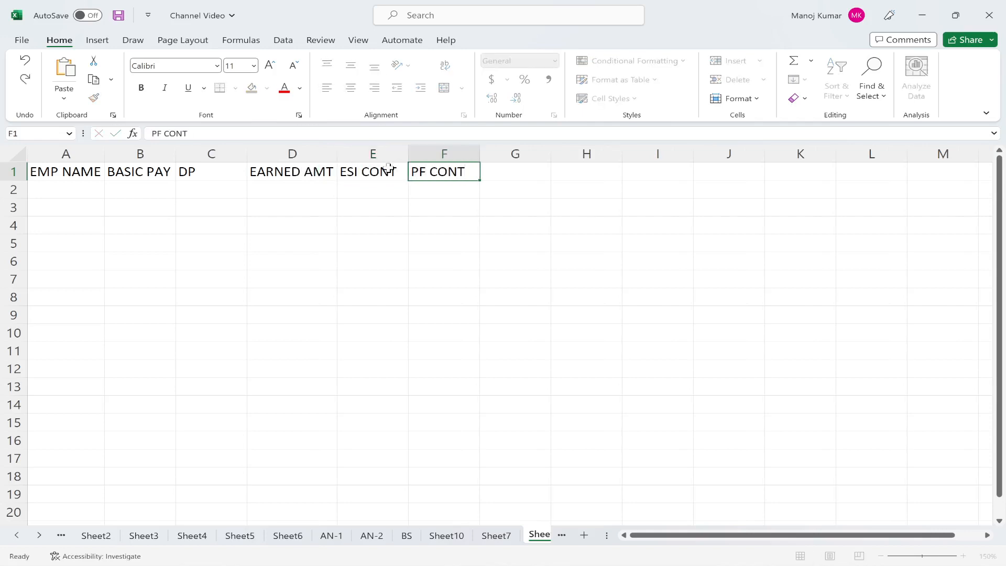
pyautogui.press('Tab')
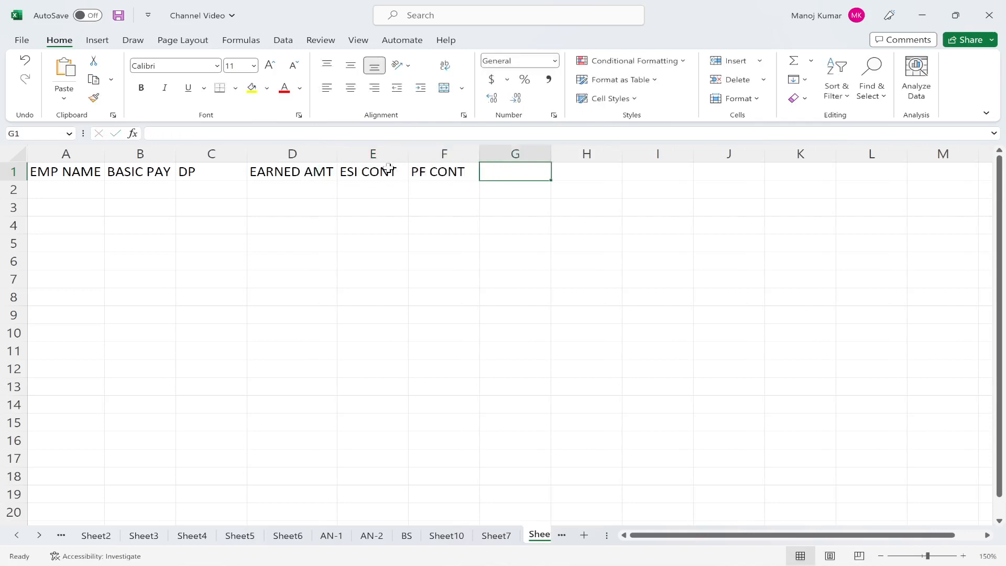
pyautogui.write('TOT')
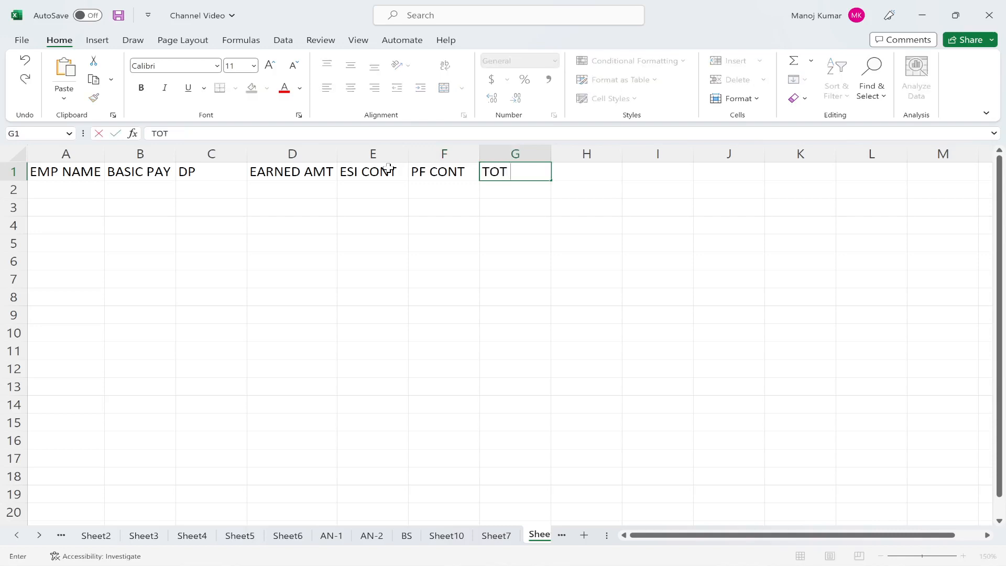
pyautogui.write(' CONT')
pyautogui.press('Tab')
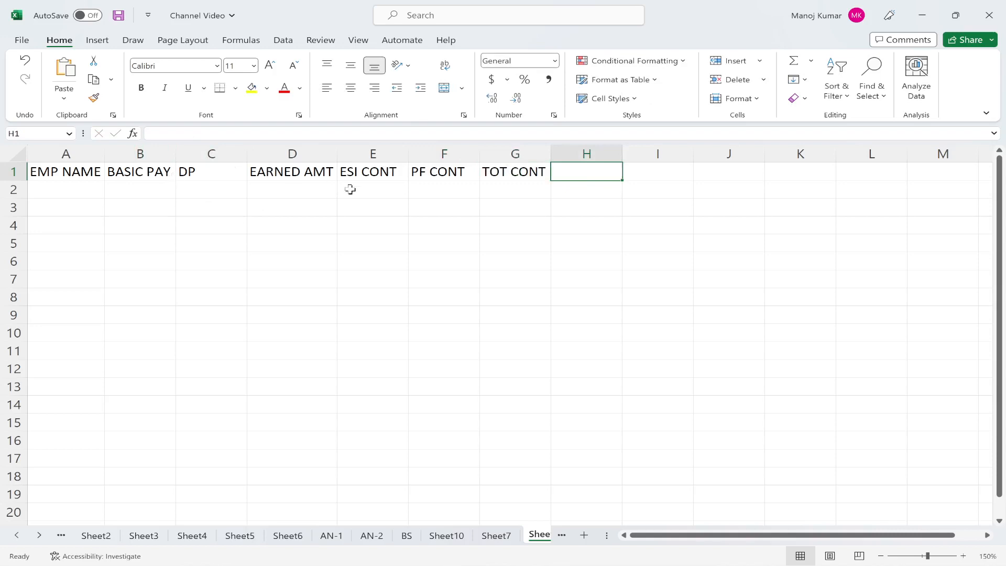
# Step: Enter the headers HRA and CONVEYANCE in H1:I1 and fit column I's width to its content
pyautogui.write('HRA')
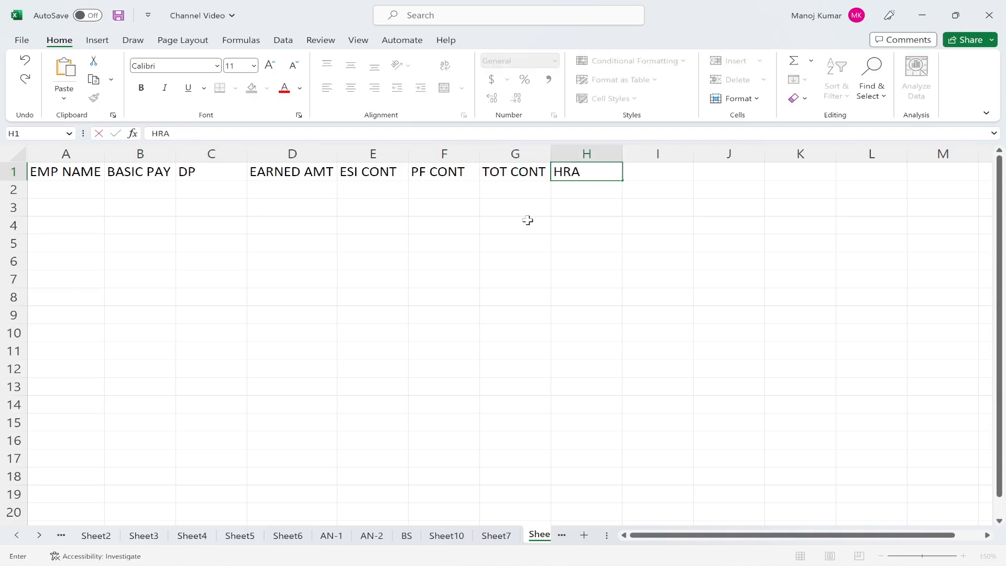
pyautogui.press('Tab')
pyautogui.write('CONVE')
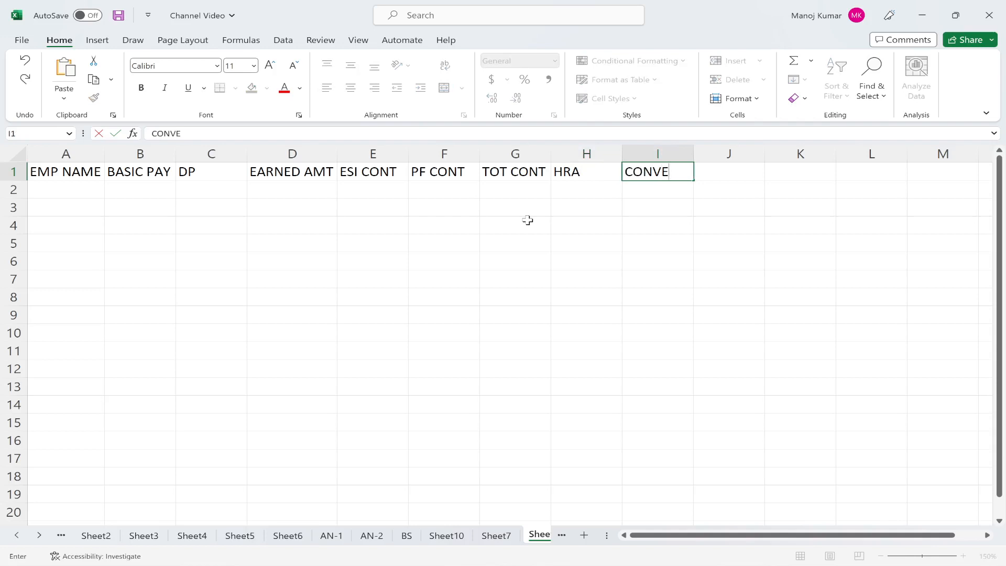
pyautogui.write('YANCE')
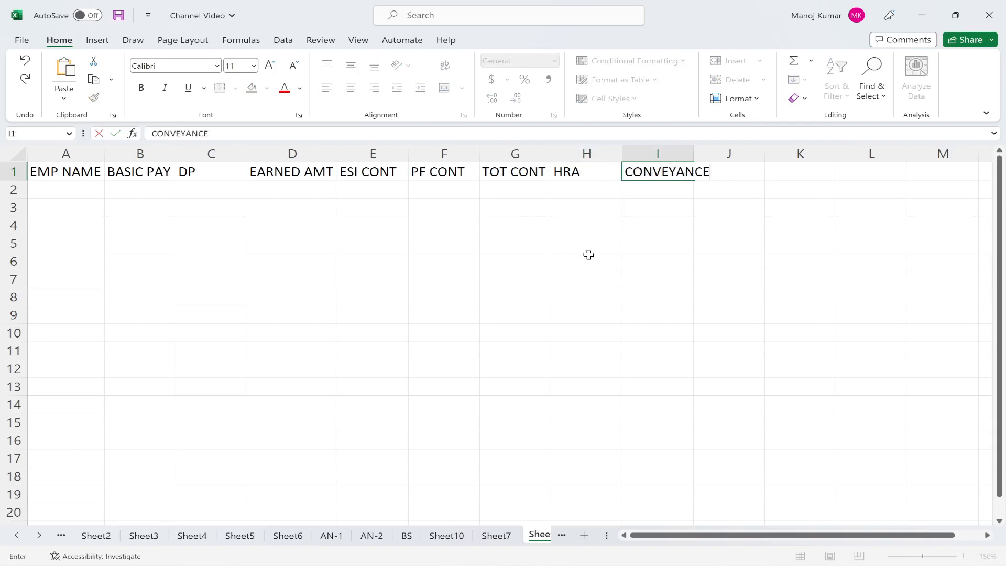
pyautogui.doubleClick(694, 154)
pyautogui.click(749, 178)
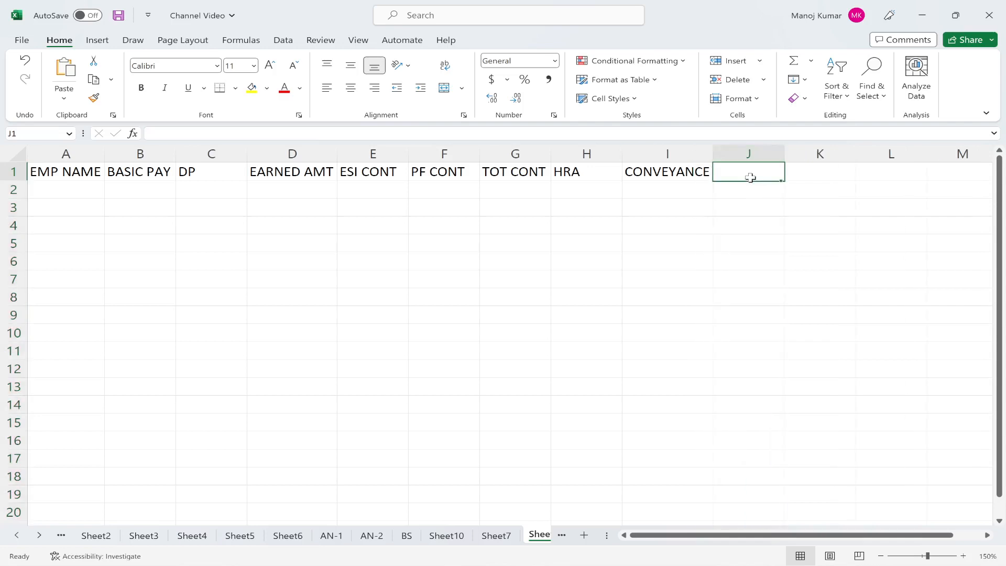
# Step: Enter the headers TOTAL ALL in J1 and NET SALARY in K1
pyautogui.write('TOTAL ALL')
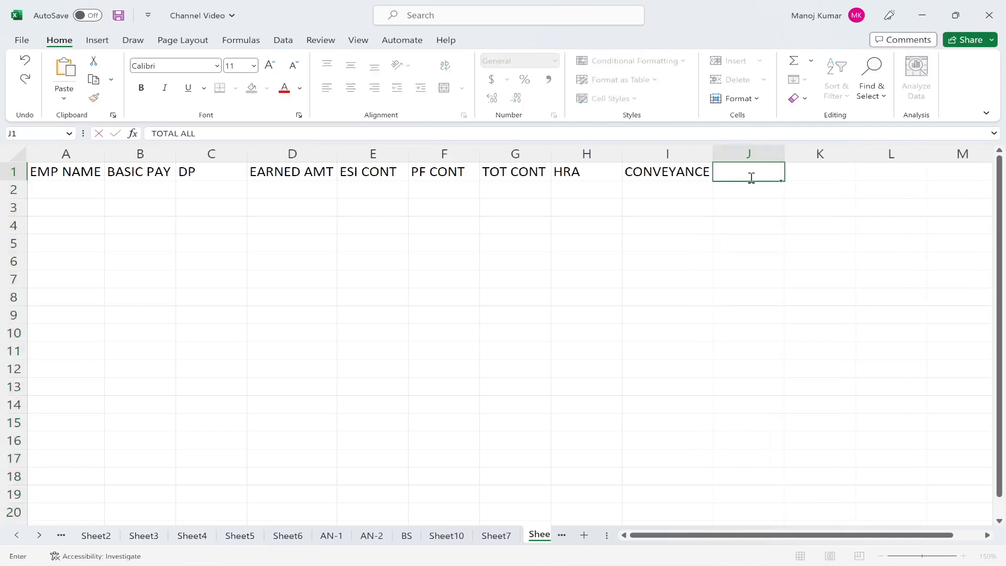
pyautogui.press('Tab')
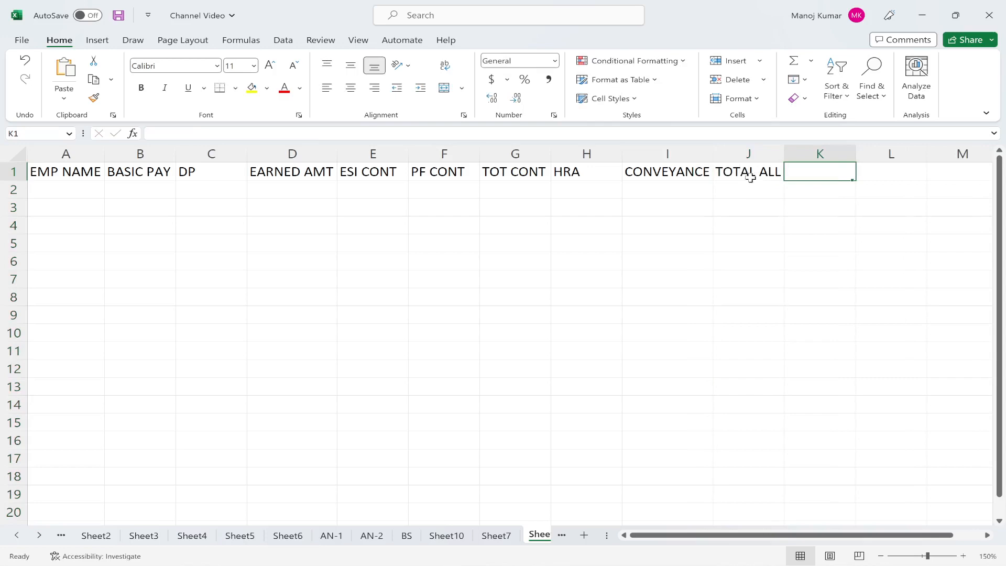
pyautogui.write('G')
pyautogui.press('BackSpace')
pyautogui.write('NET')
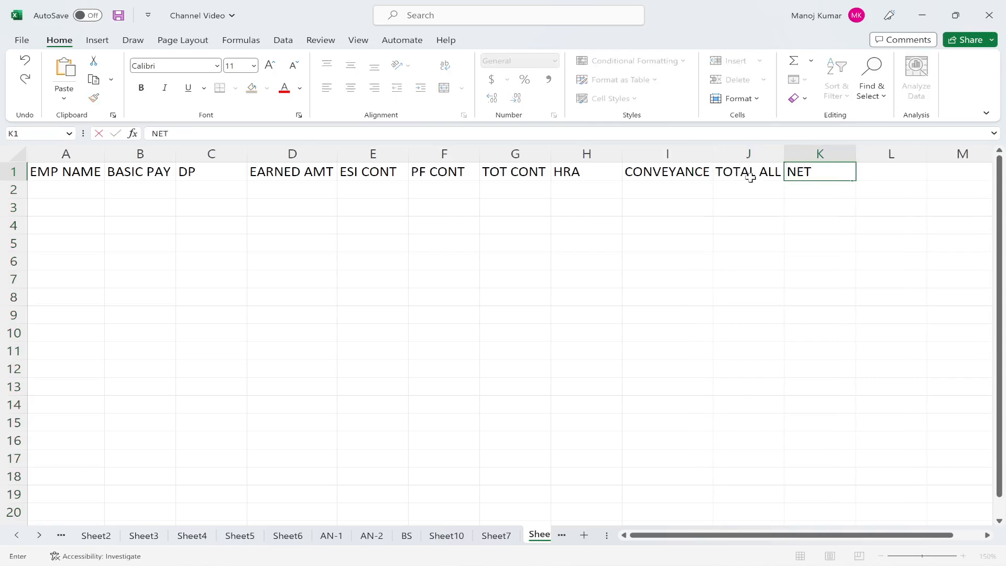
pyautogui.write(' SALARY')
pyautogui.press('Return')
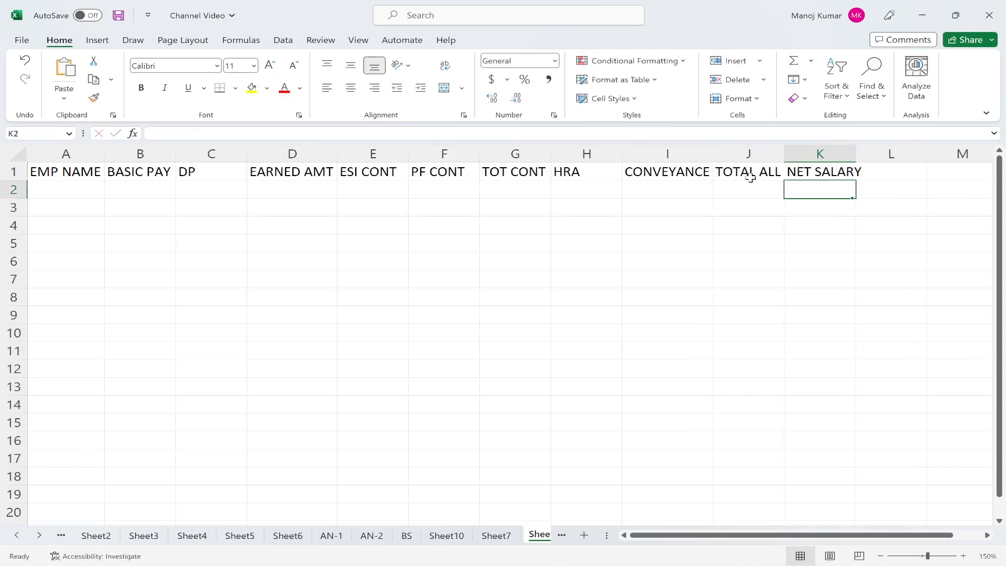
# Step: Fill A2:A6 of the EMP NAME column with ABC, JKL, PQR, BNM and FGD
pyautogui.click(82, 195)
pyautogui.write('ABC')
pyautogui.press('Return')
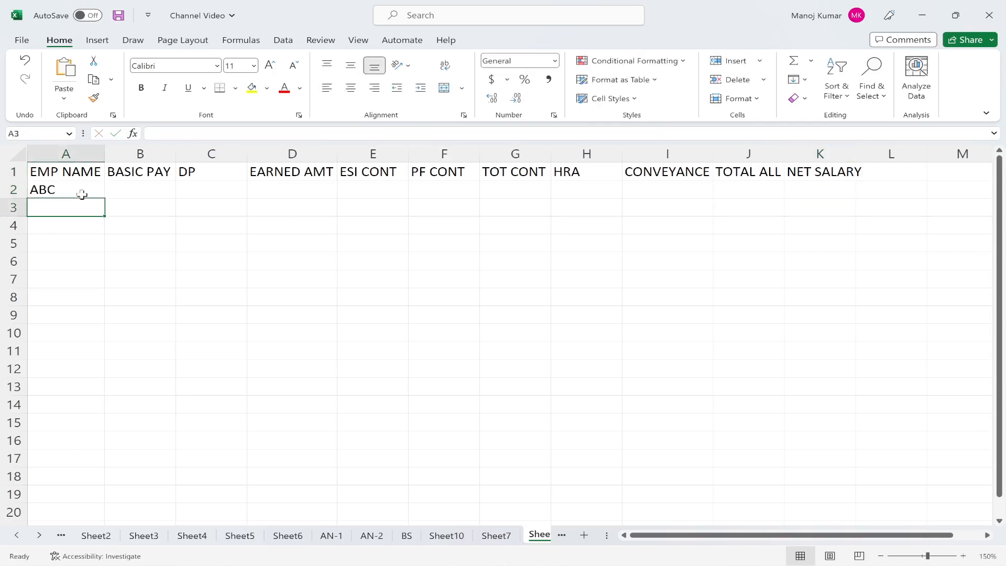
pyautogui.write('JKL')
pyautogui.press('Return')
pyautogui.write('PQR')
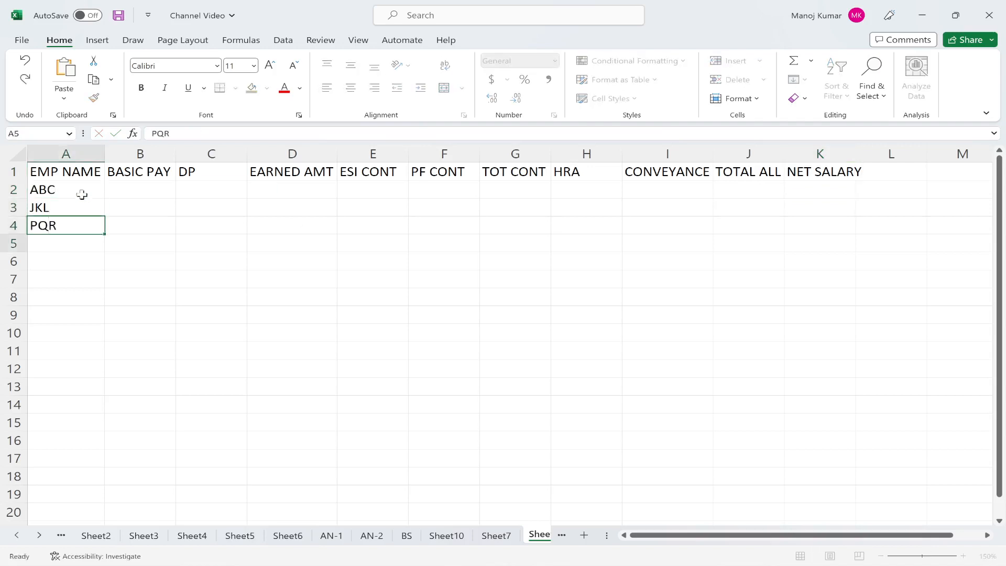
pyautogui.press('Return')
pyautogui.write('BNM')
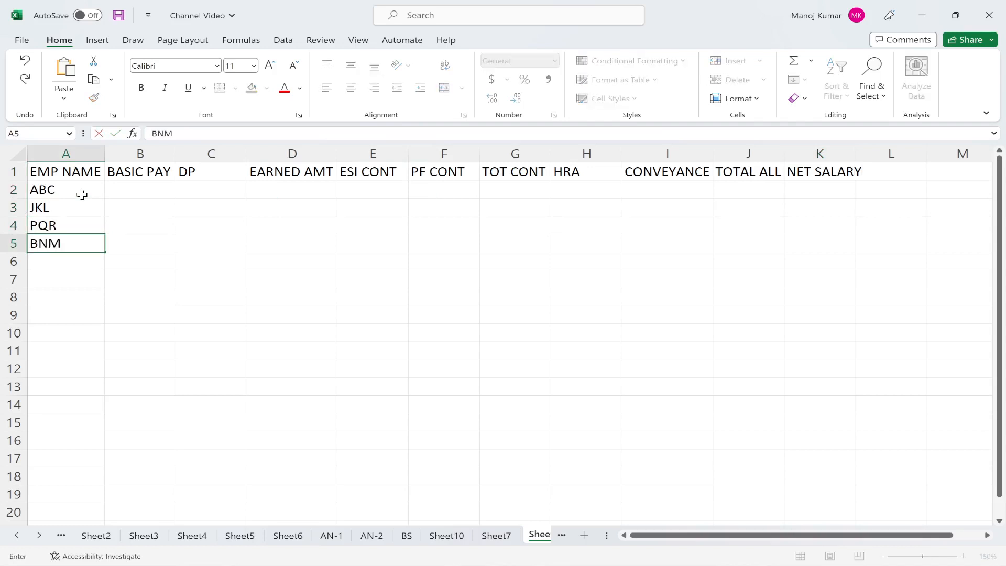
pyautogui.press('Return')
pyautogui.write('FGD')
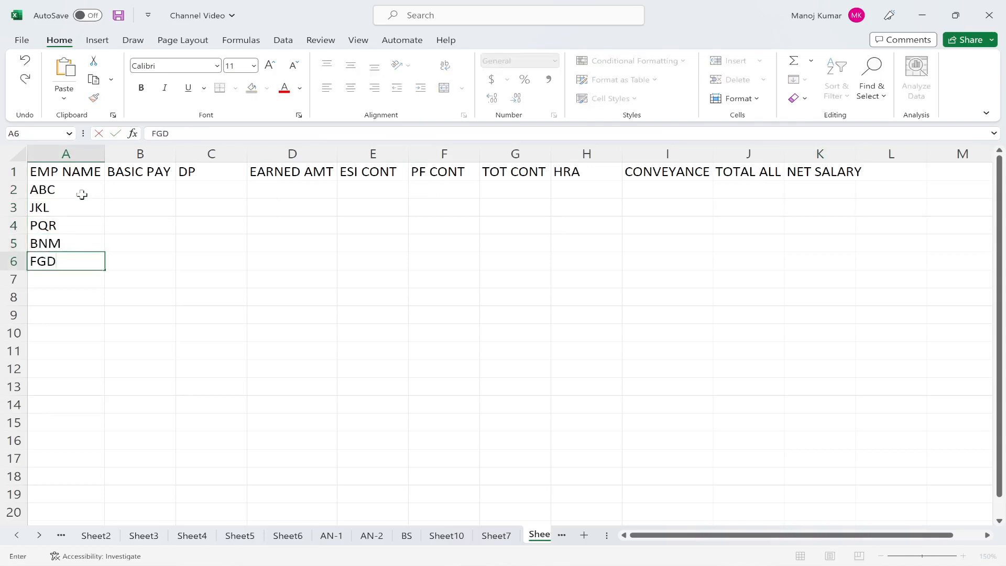
pyautogui.press('Return')
# Step: Fill A7:A11 of the EMP NAME column with ERT, JHG, ERD, JGY and DDF
pyautogui.write('ERT')
pyautogui.press('Return')
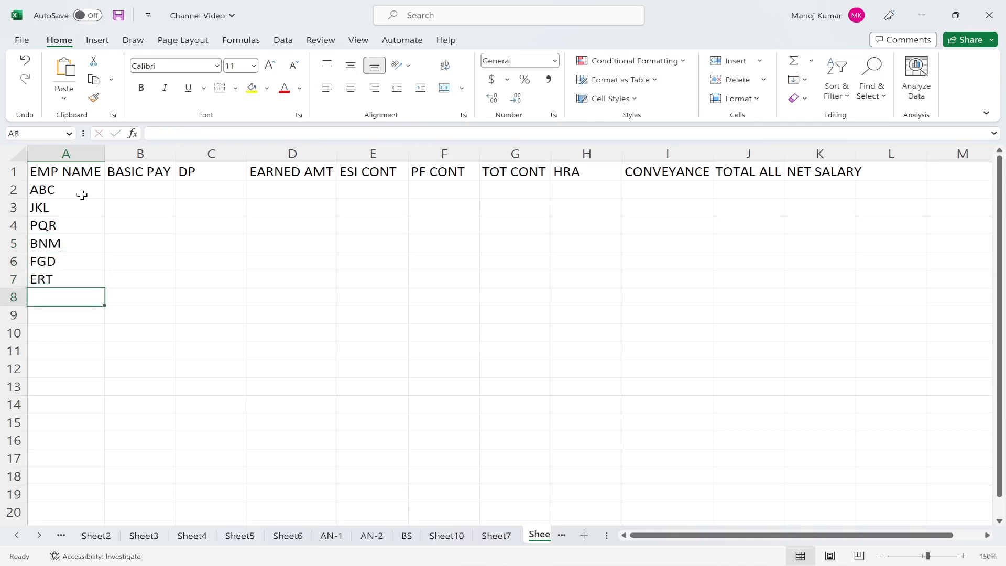
pyautogui.write('JHG')
pyautogui.press('Return')
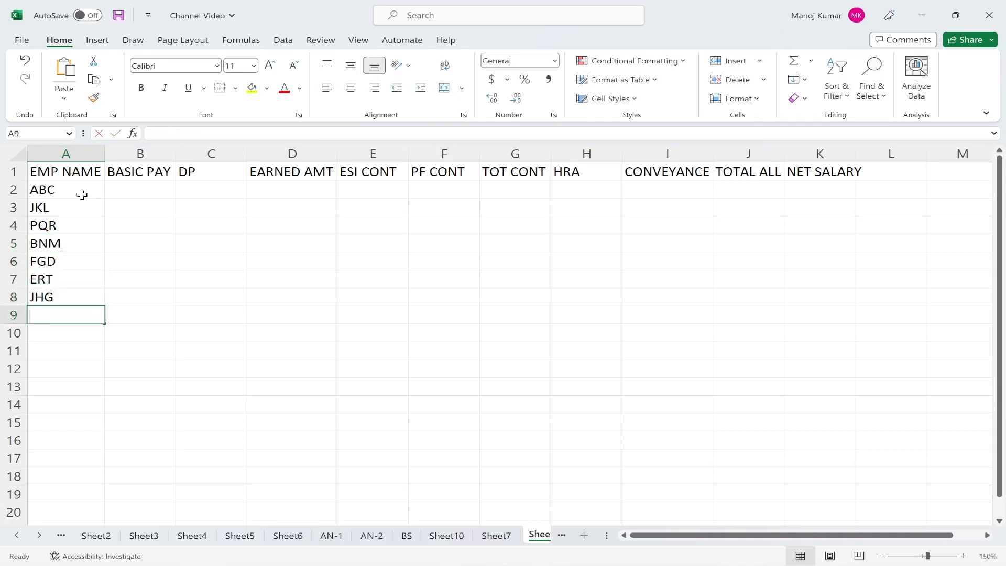
pyautogui.write('ERD')
pyautogui.press('Return')
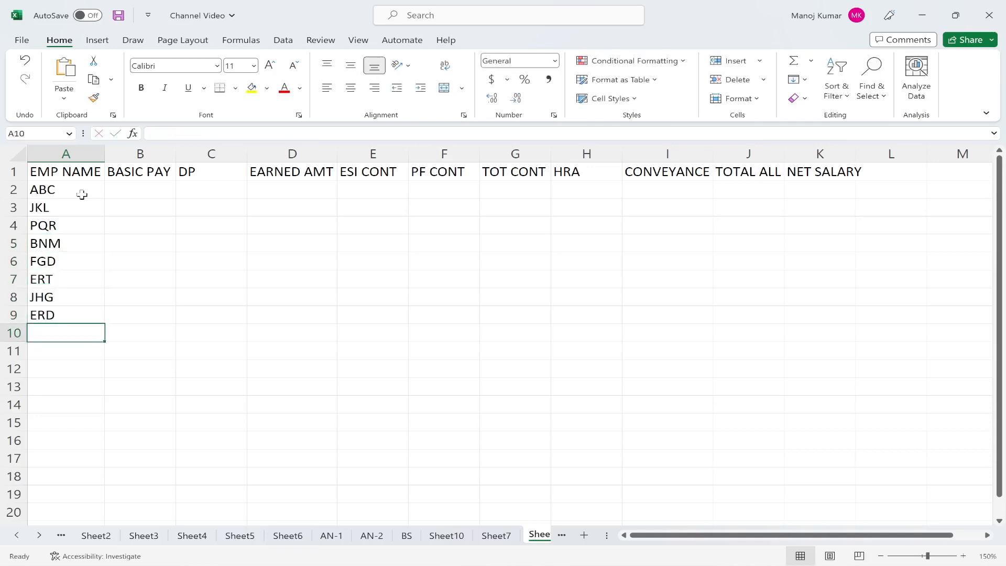
pyautogui.write('JGY')
pyautogui.press('Return')
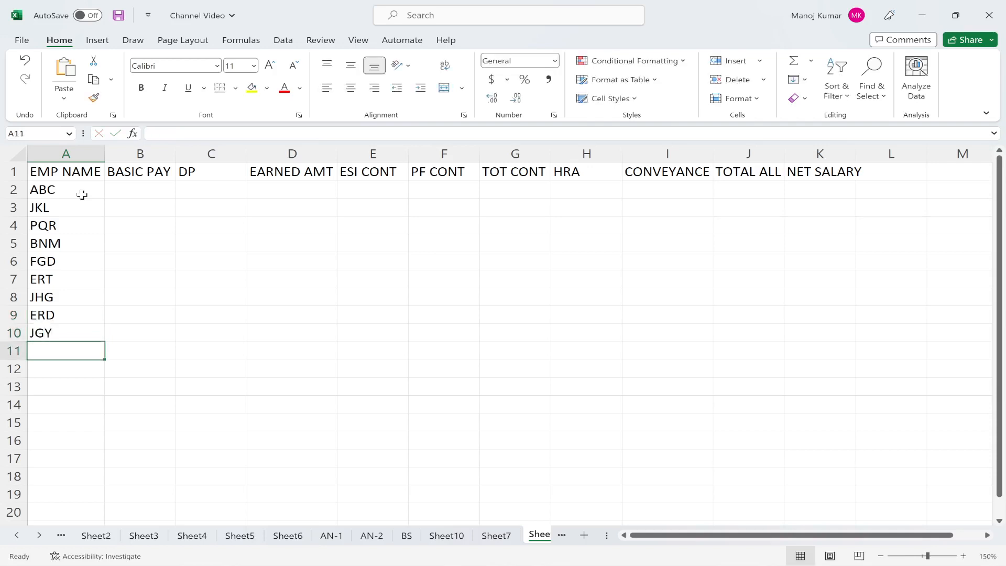
pyautogui.write('DDF')
pyautogui.press('Return')
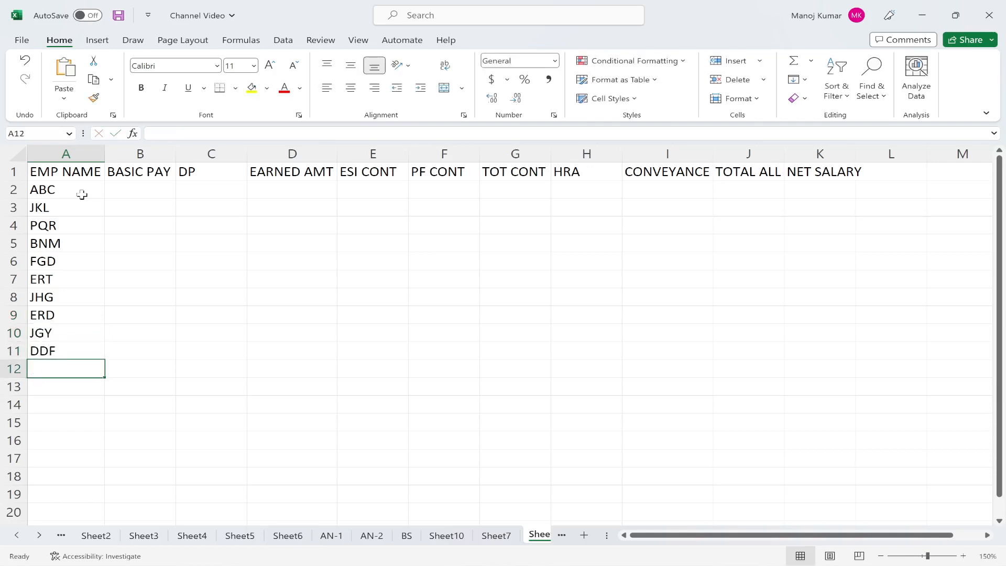
# Step: Fill B2:B4 of the BASIC PAY column with 23000, 16500 and 8600
pyautogui.press('Up')
pyautogui.press('Up')
pyautogui.press('Up')
pyautogui.press('Up')
pyautogui.press('Up')
pyautogui.press('Up')
pyautogui.press('Up')
pyautogui.press('Up')
pyautogui.press('Up')
pyautogui.press('Up')
pyautogui.press('Up')
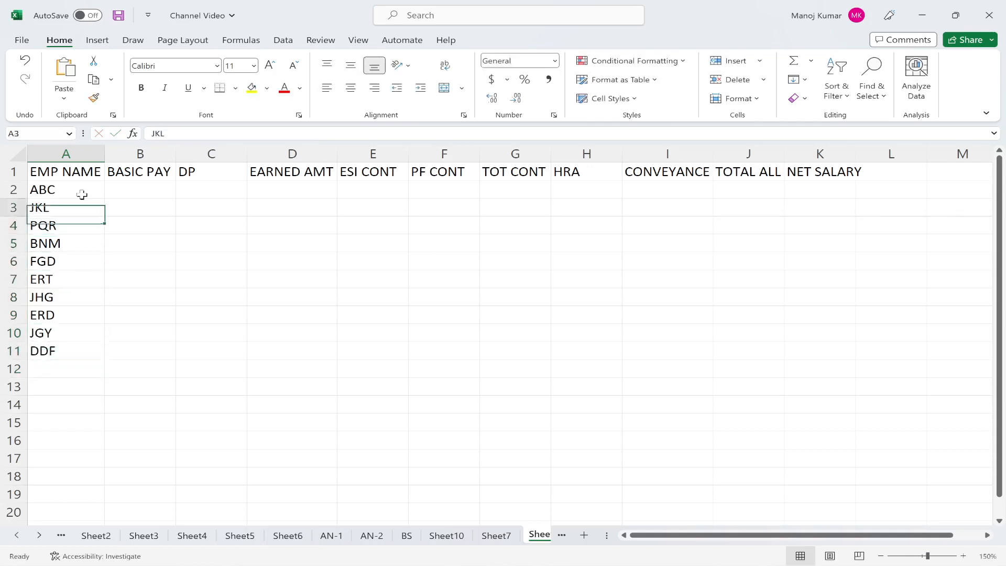
pyautogui.press('Right')
pyautogui.press('Down')
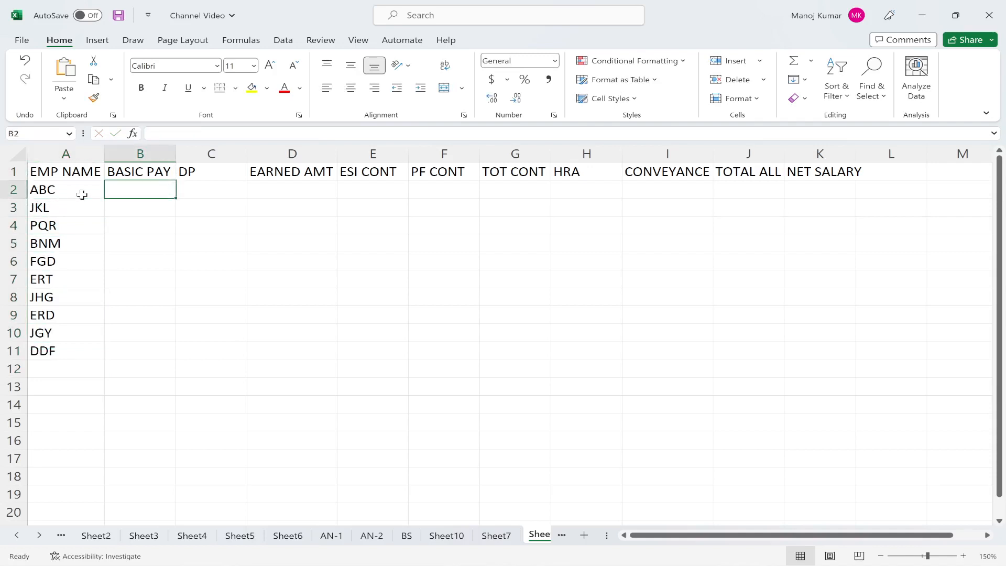
pyautogui.write('23000')
pyautogui.press('Return')
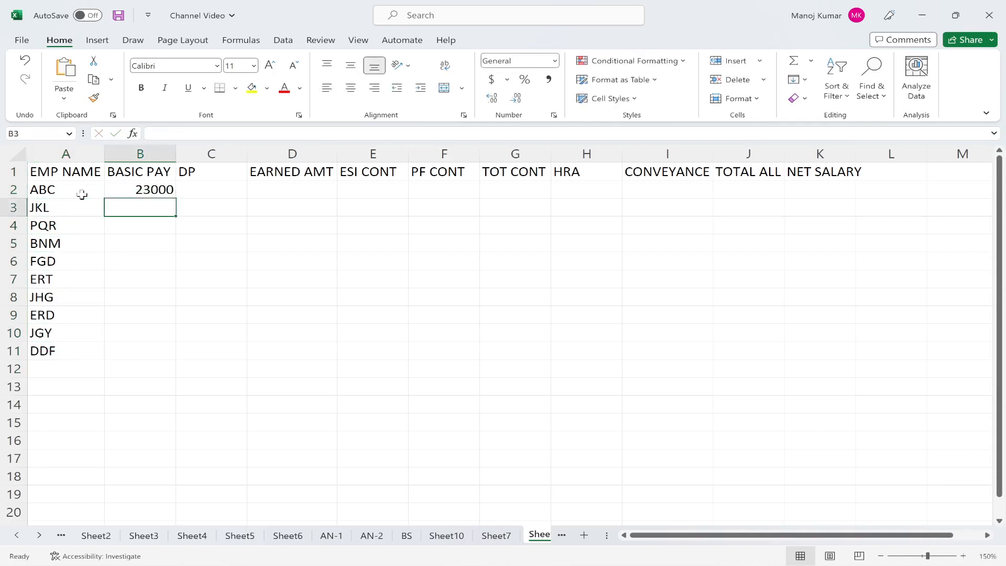
pyautogui.write('16500')
pyautogui.press('Return')
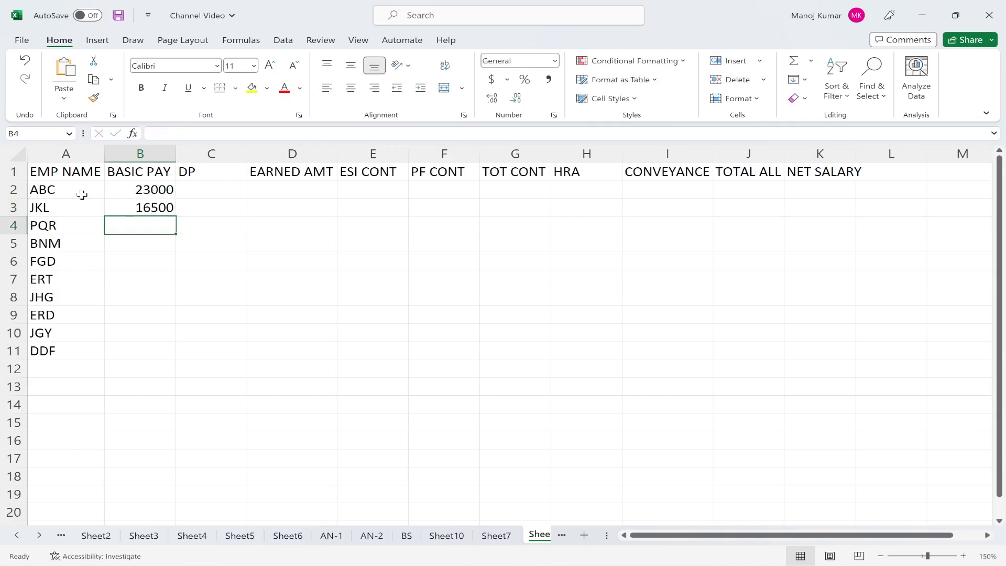
pyautogui.write('6600')
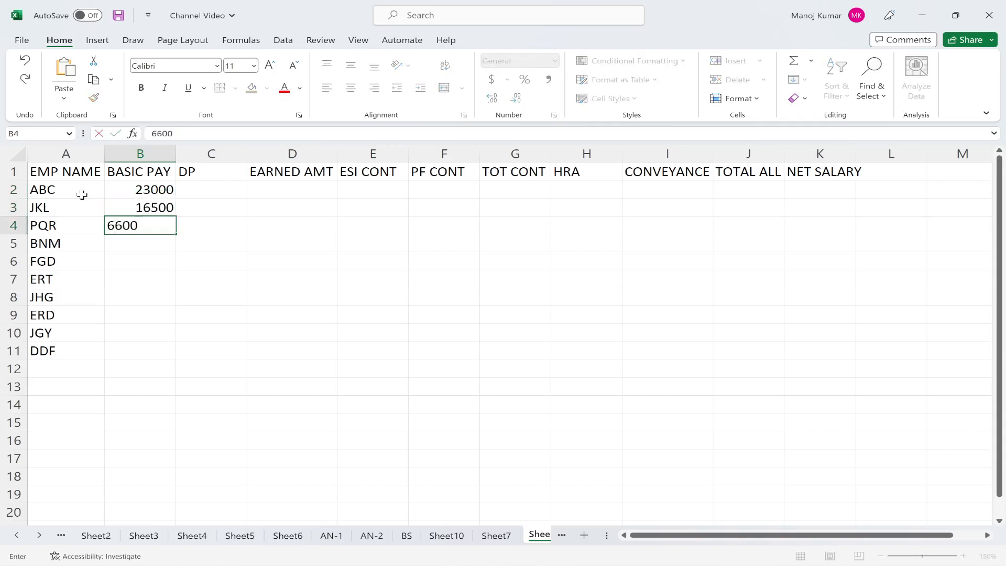
pyautogui.press('Return')
pyautogui.press('Up')
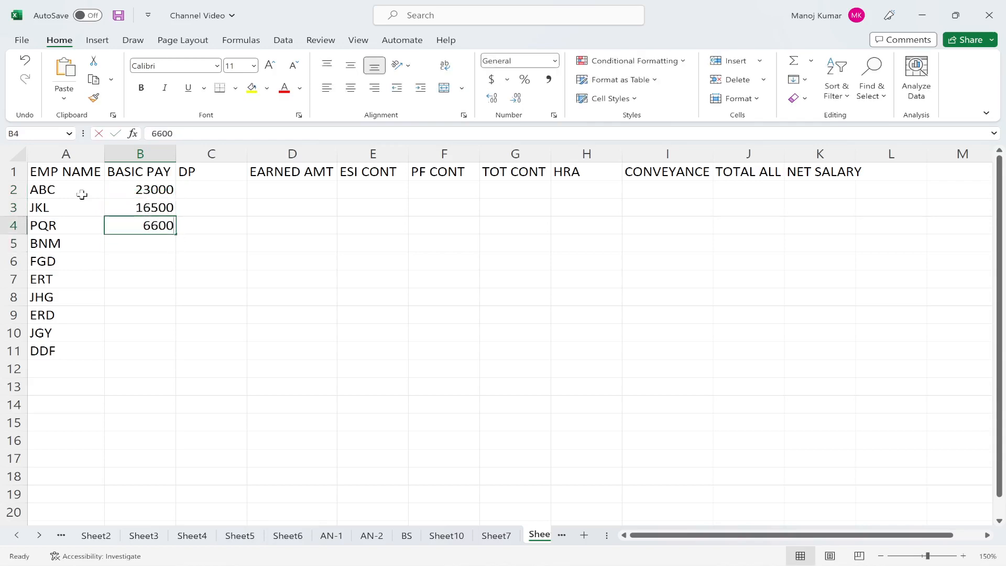
pyautogui.write('8600')
pyautogui.press('Return')
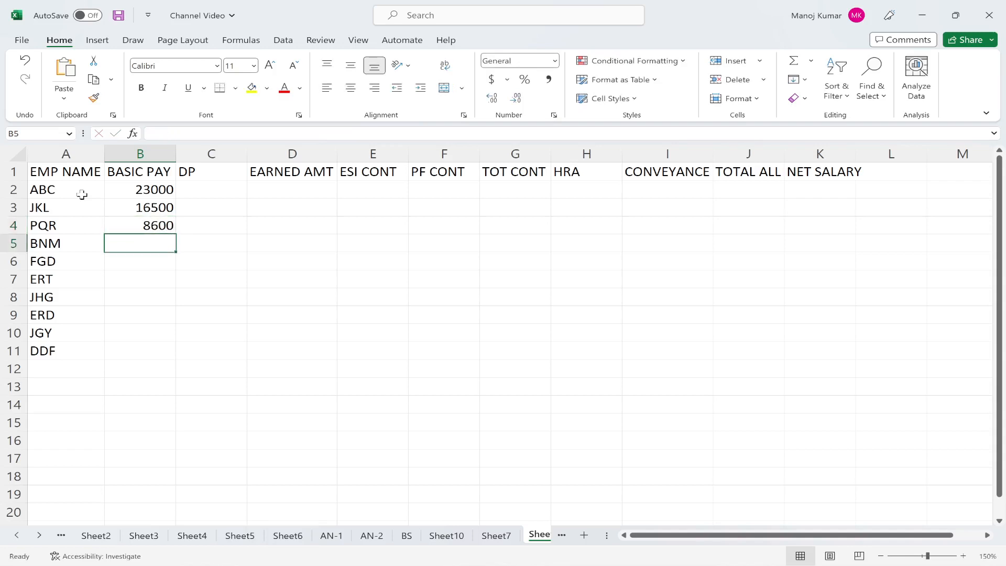
# Step: Fill B5:B8 of the BASIC PAY column with 12500, 35000, 45250 and 65000
pyautogui.write('12500')
pyautogui.press('Return')
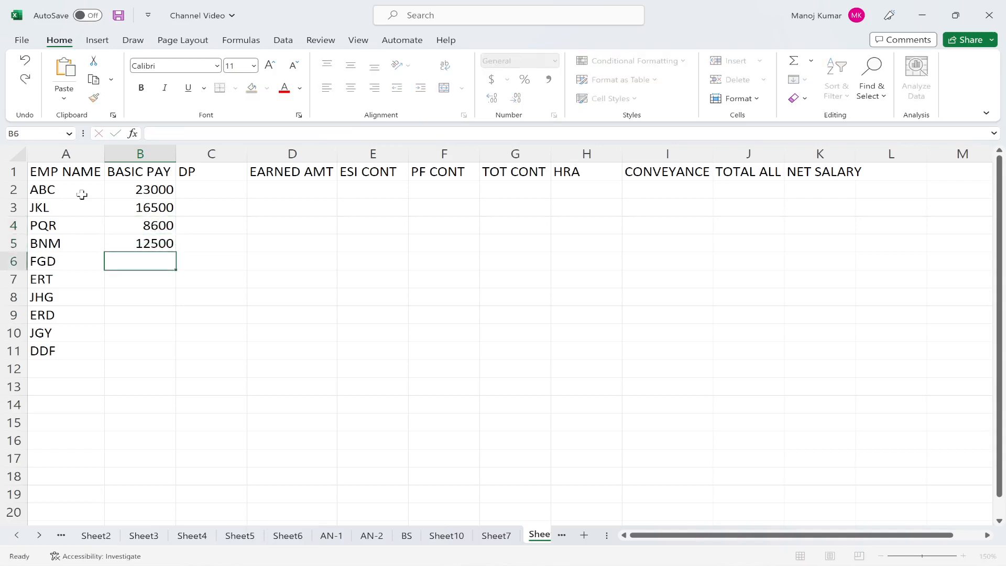
pyautogui.write('35000')
pyautogui.press('Return')
pyautogui.write('45')
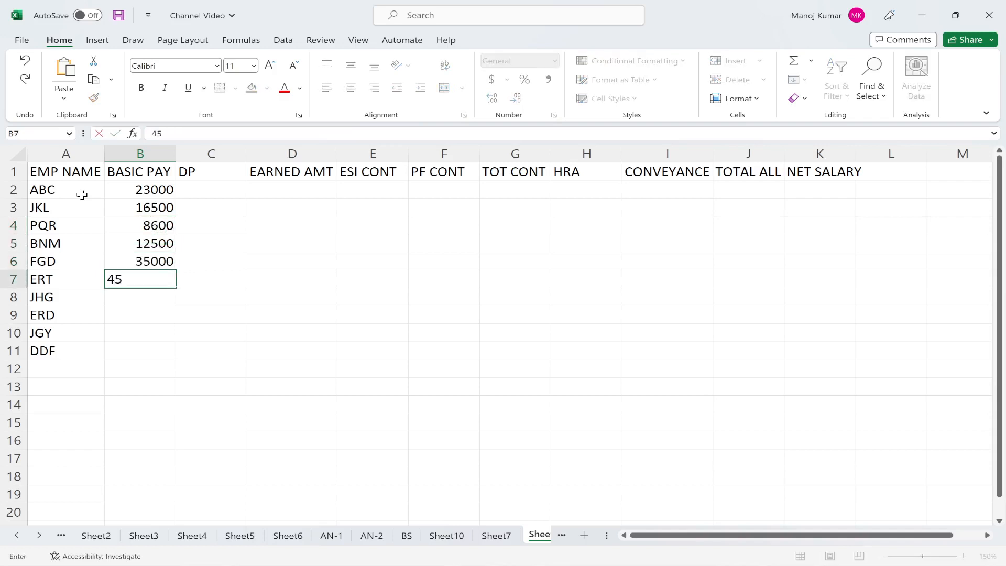
pyautogui.write('250')
pyautogui.press('Return')
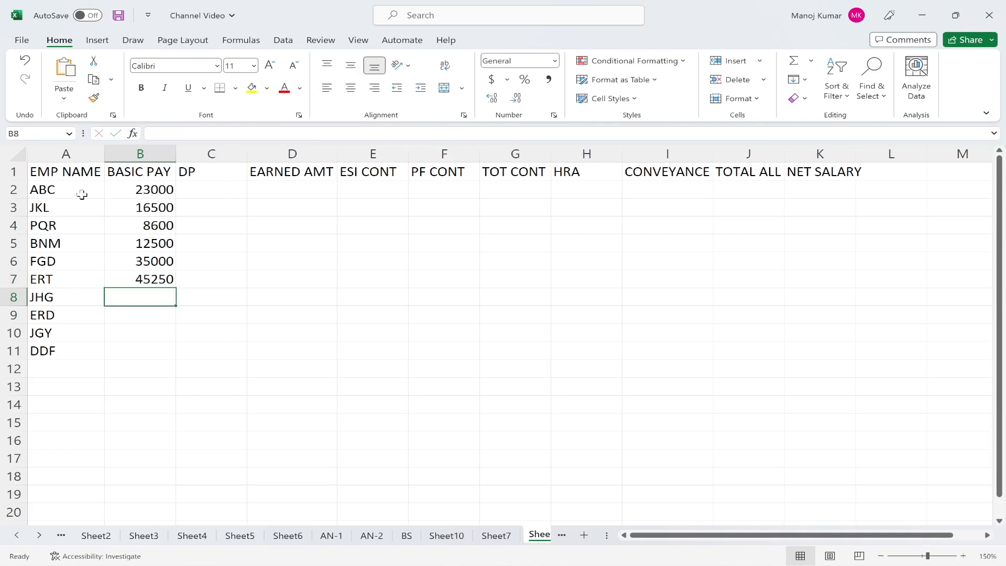
pyautogui.write('65000')
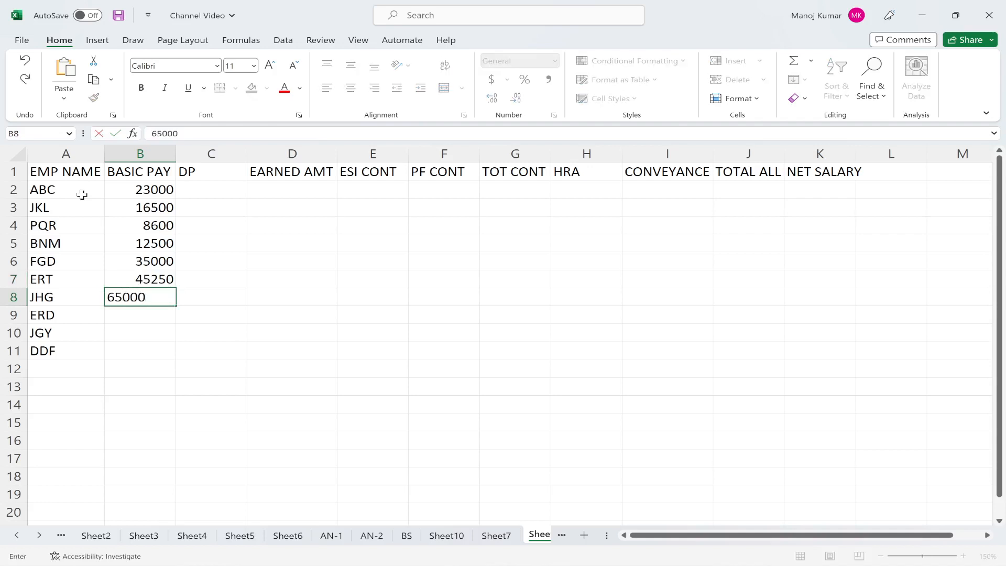
pyautogui.hotkey('ctrl', 'Return')
pyautogui.press('Down')
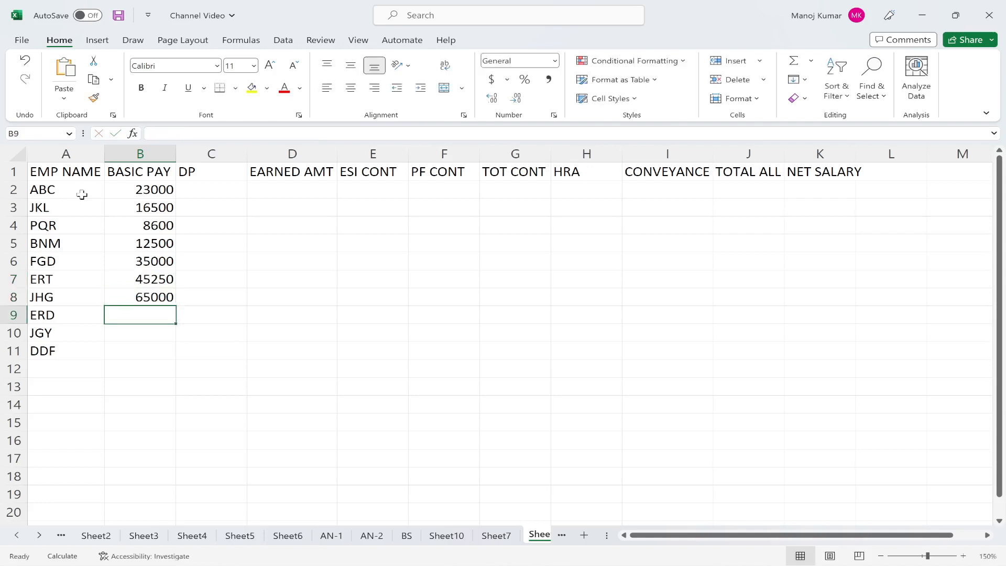
# Step: Fill B9:B11 of the BASIC PAY column with 21500, 10800 and 6800
pyautogui.write('21')
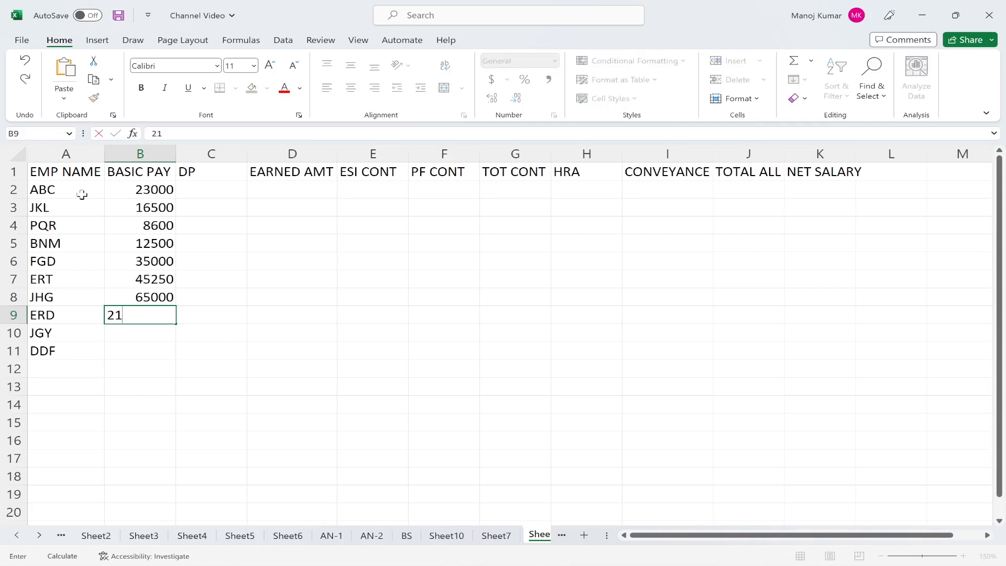
pyautogui.write('500')
pyautogui.press('Return')
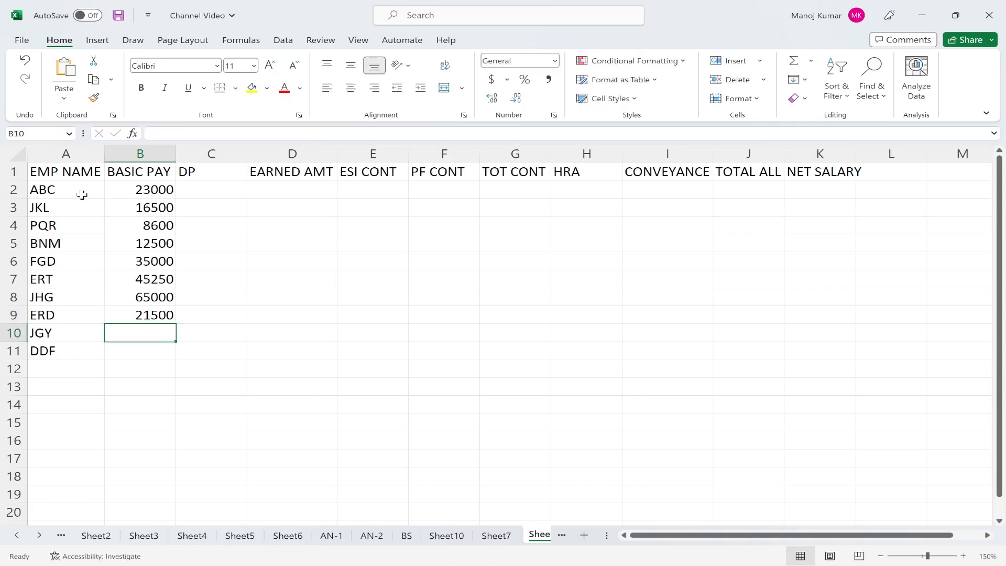
pyautogui.write('10')
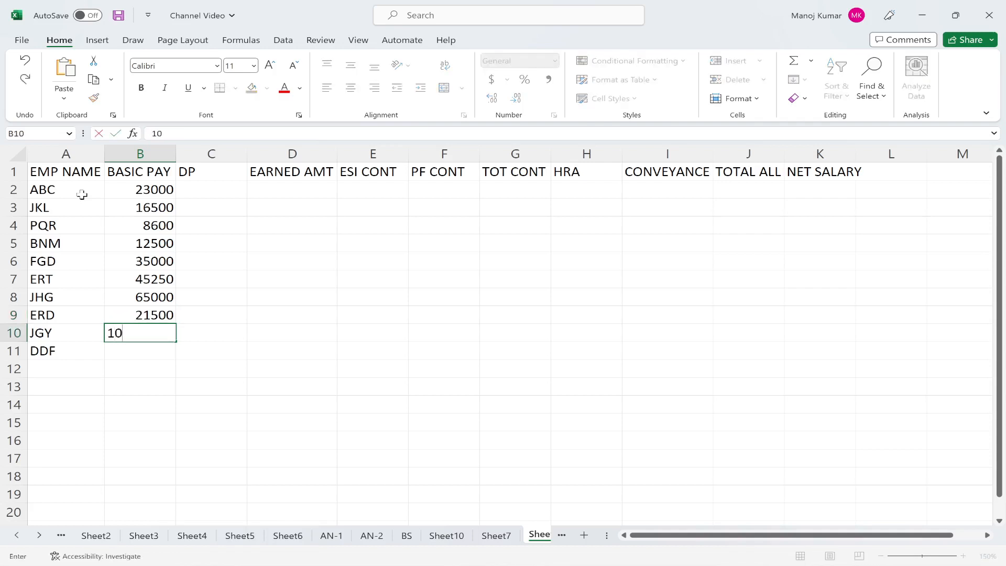
pyautogui.write('800')
pyautogui.press('Return')
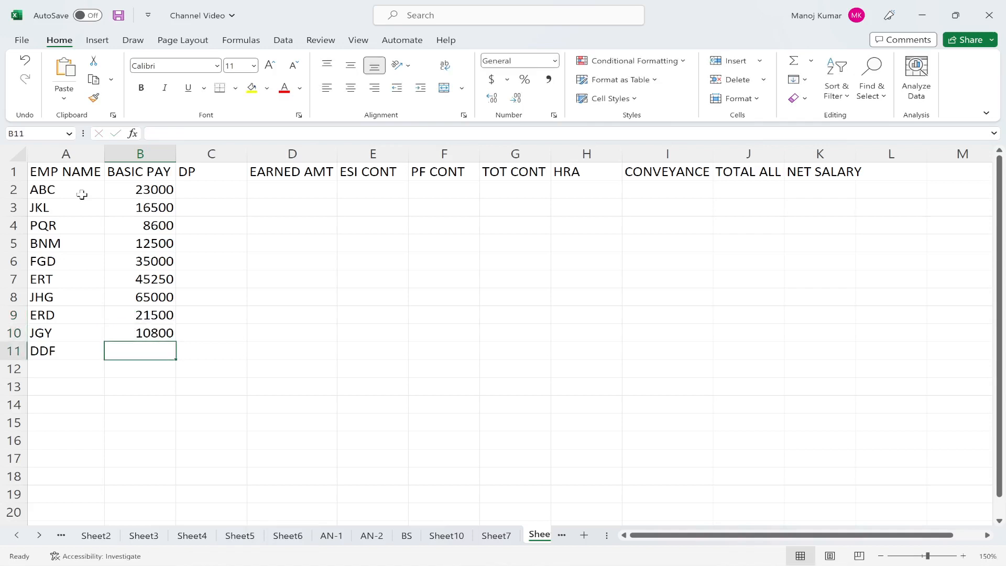
pyautogui.write('68')
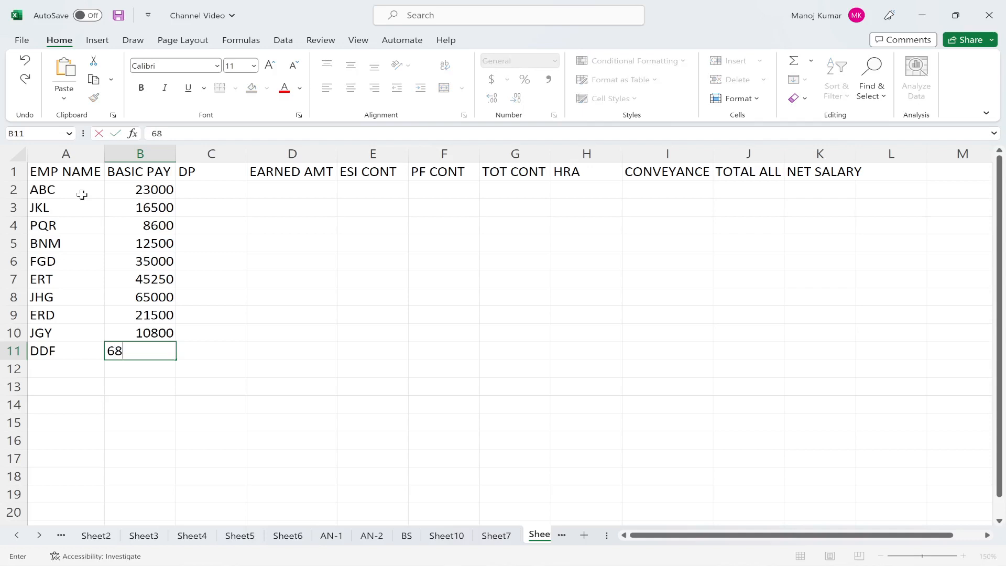
pyautogui.write('00')
pyautogui.press('Tab')
# Step: Fill C2:C4 of the DP column with 30, 30 and 28
pyautogui.press('Up')
pyautogui.press('Up')
pyautogui.press('Up')
pyautogui.press('Up')
pyautogui.press('Up')
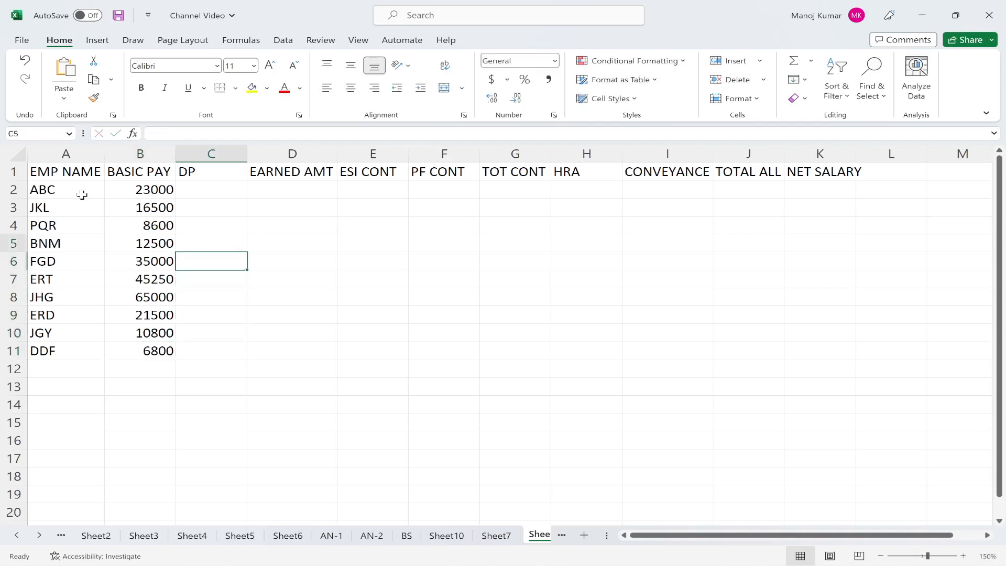
pyautogui.press('Up')
pyautogui.press('Up')
pyautogui.press('Up')
pyautogui.press('Up')
pyautogui.press('Up')
pyautogui.press('Down')
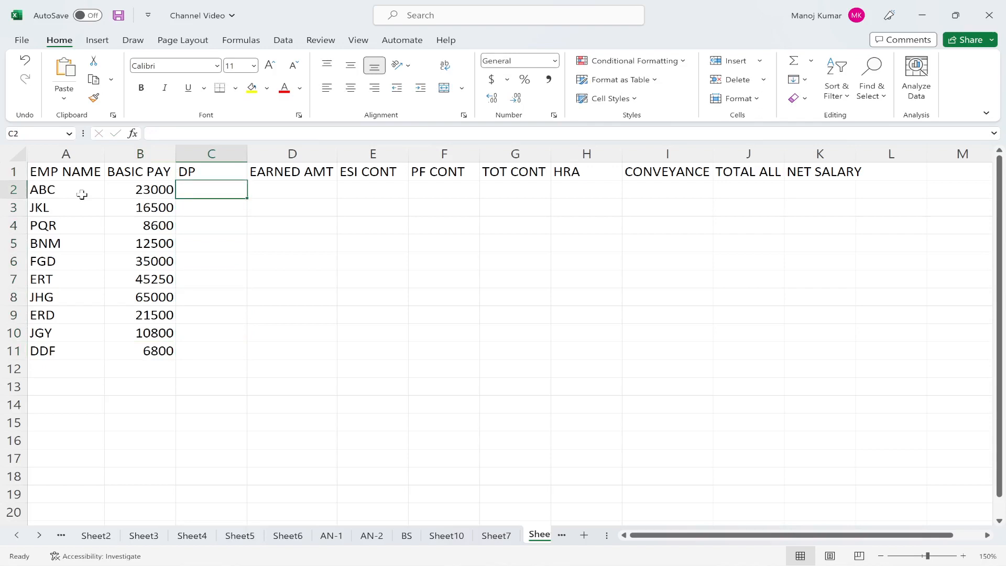
pyautogui.press('Return')
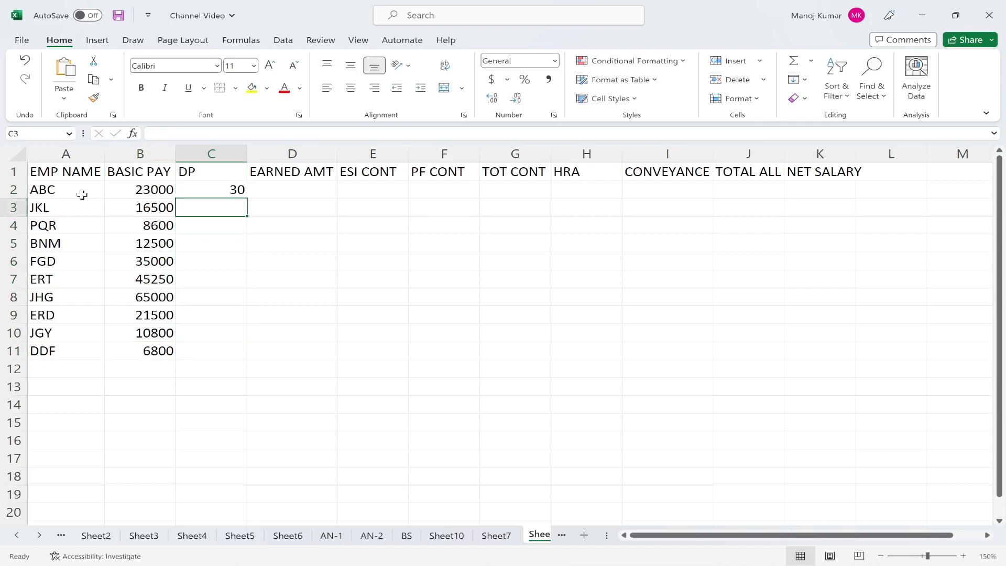
pyautogui.write('30')
pyautogui.press('Return')
pyautogui.write('28')
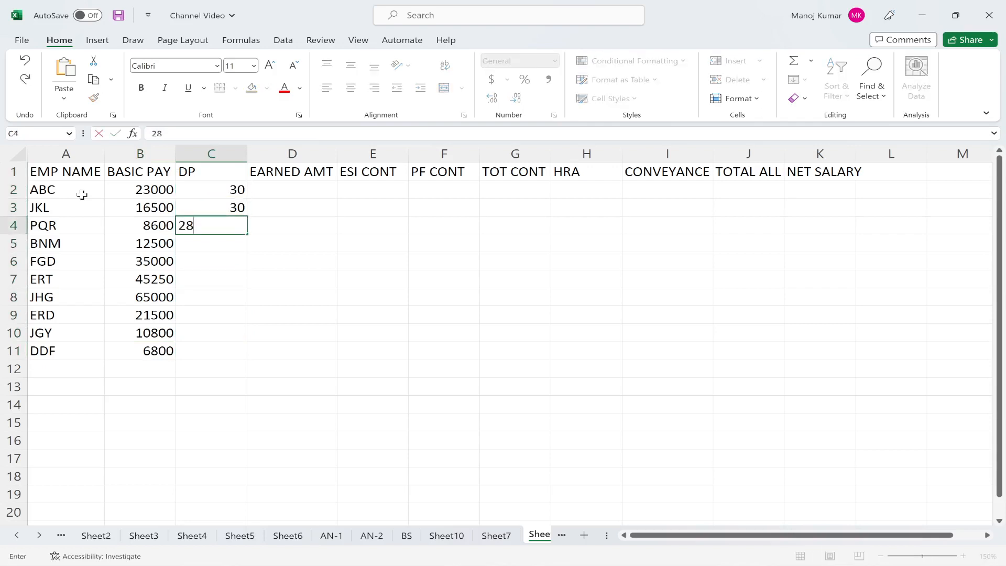
pyautogui.press('Return')
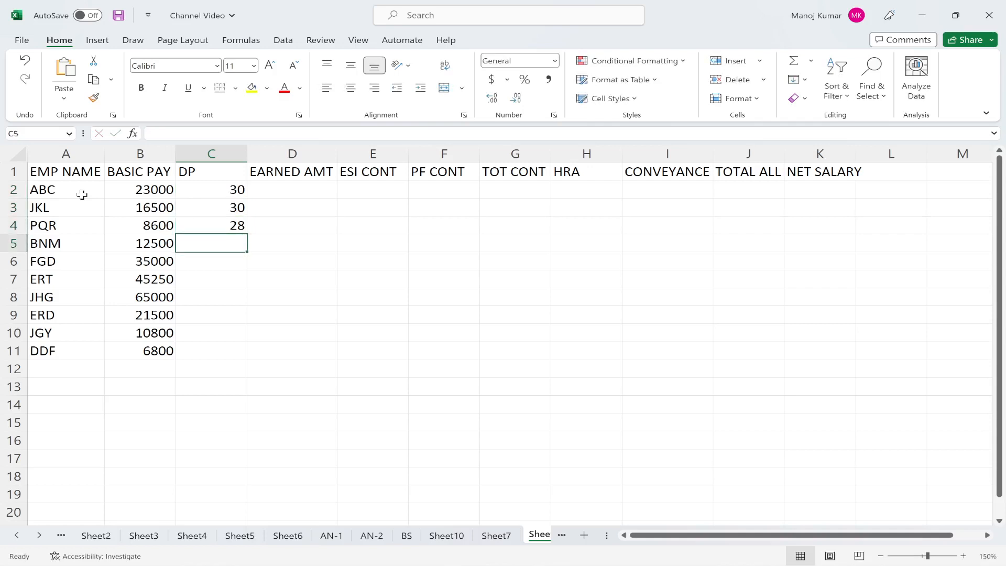
# Step: Fill C5:C7 of the DP column with 22, 30 and 30
pyautogui.write('22')
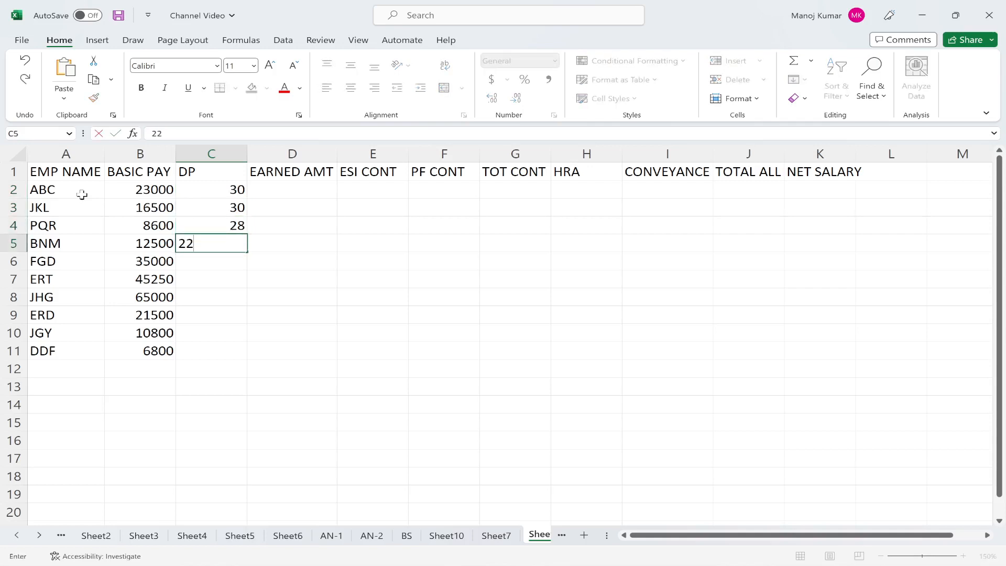
pyautogui.press('Return')
pyautogui.write('30')
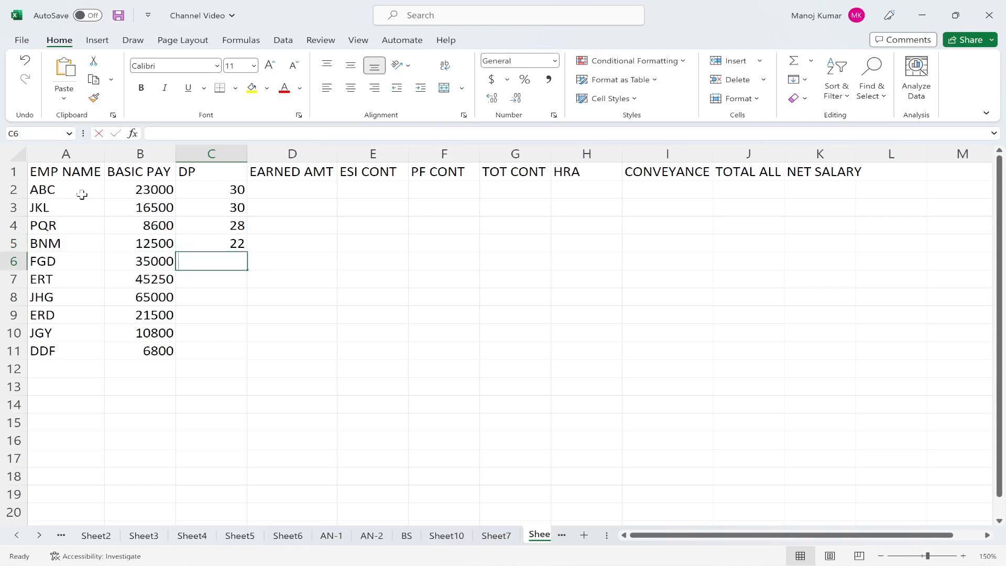
pyautogui.press('Return')
pyautogui.write('30')
pyautogui.press('Return')
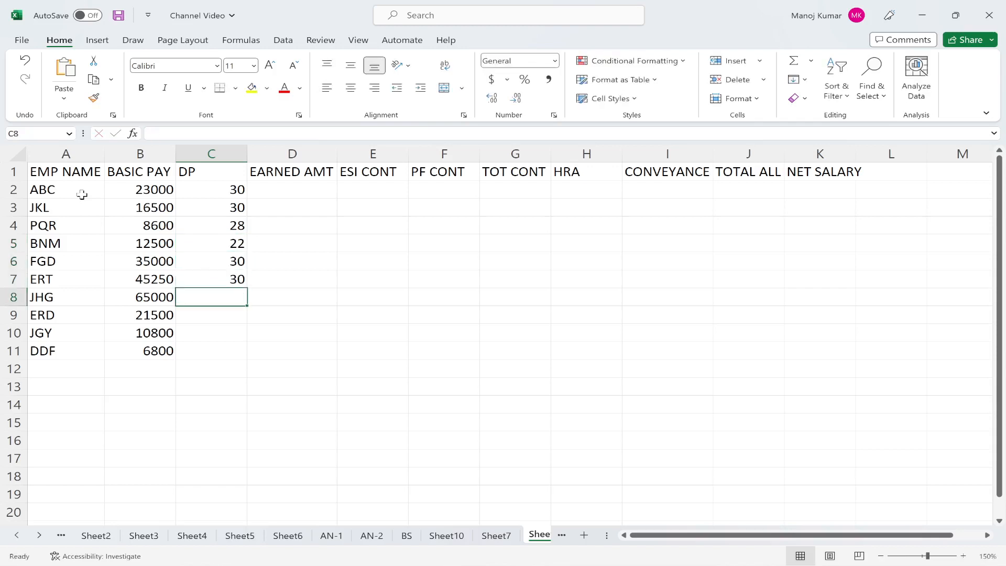
# Step: Fill C8:C11 of the DP column with 29, 27, 16 and 30
pyautogui.write('29')
pyautogui.press('Return')
pyautogui.write('2')
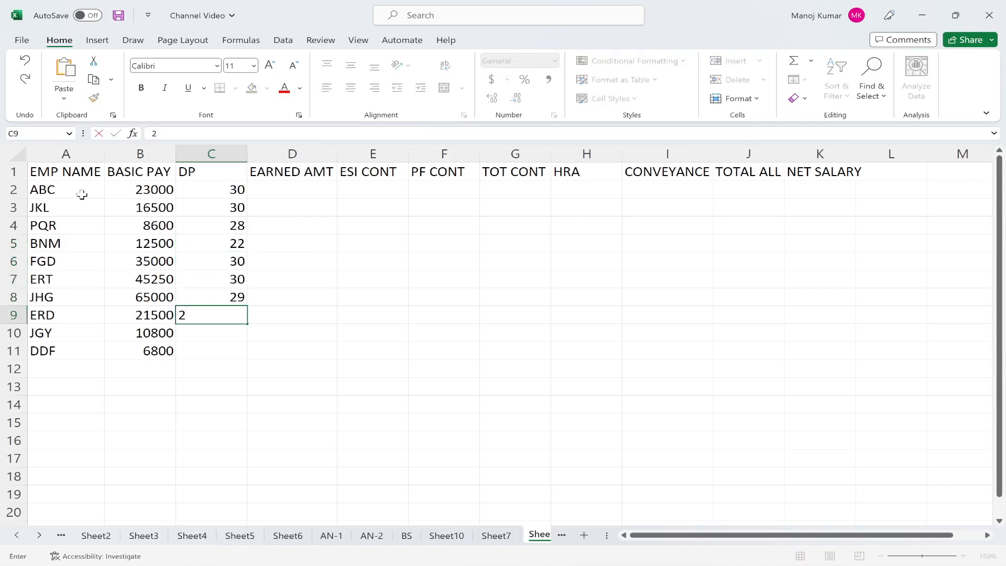
pyautogui.write('7')
pyautogui.press('Return')
pyautogui.write('16')
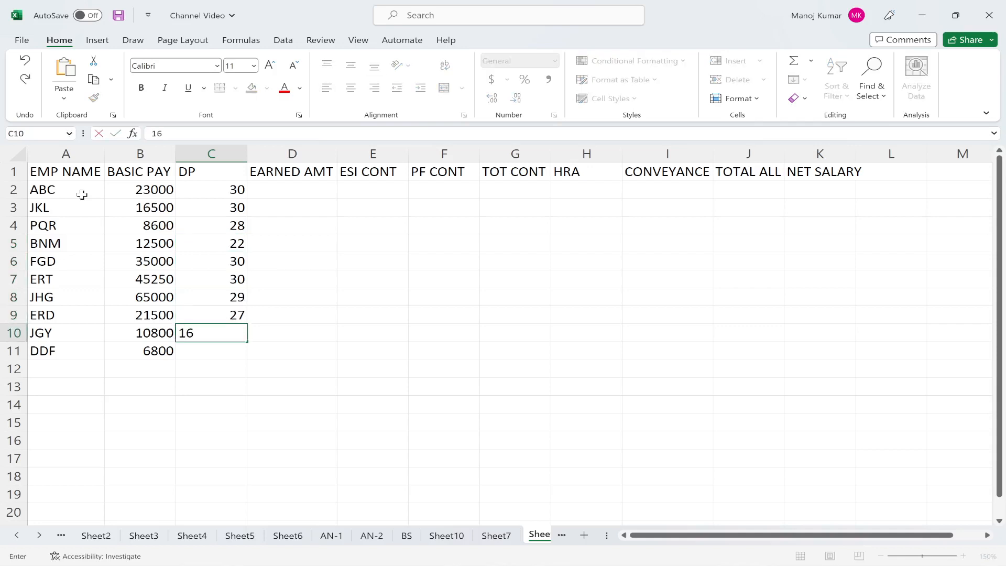
pyautogui.press('Return')
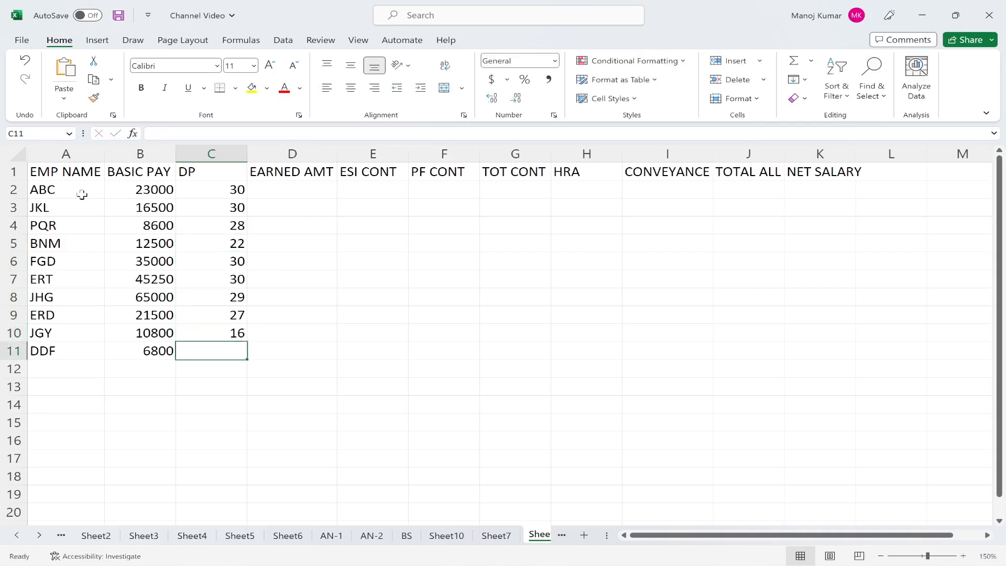
pyautogui.write('30')
pyautogui.press('Tab')
# Step: Enter the formula =B2*C2 in D2 of the EARNED AMT column and reselect that cell
pyautogui.press('Up')
pyautogui.press('Up')
pyautogui.press('Up')
pyautogui.press('Up')
pyautogui.press('Up')
pyautogui.press('Up')
pyautogui.press('Up')
pyautogui.press('Up')
pyautogui.press('Up')
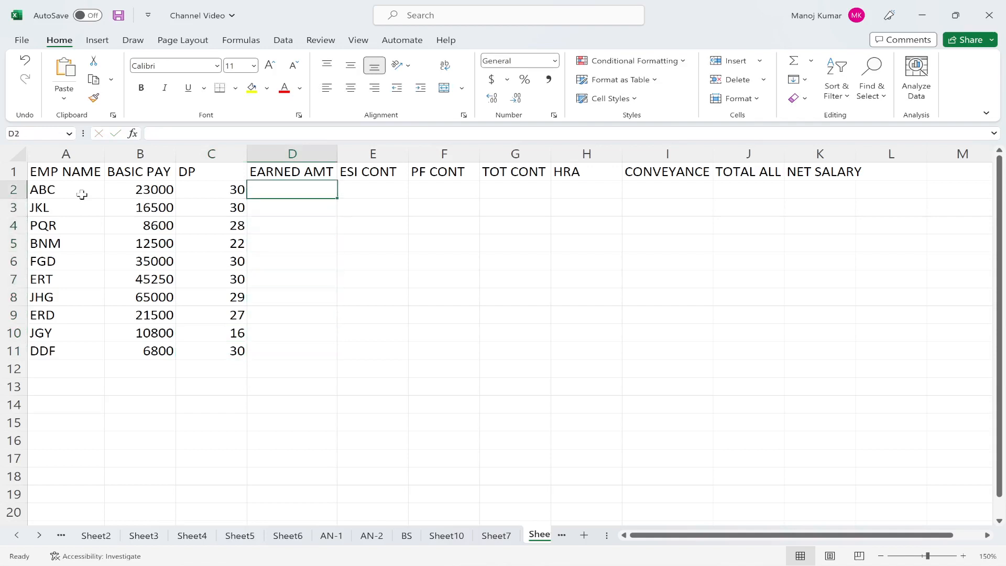
pyautogui.write('=')
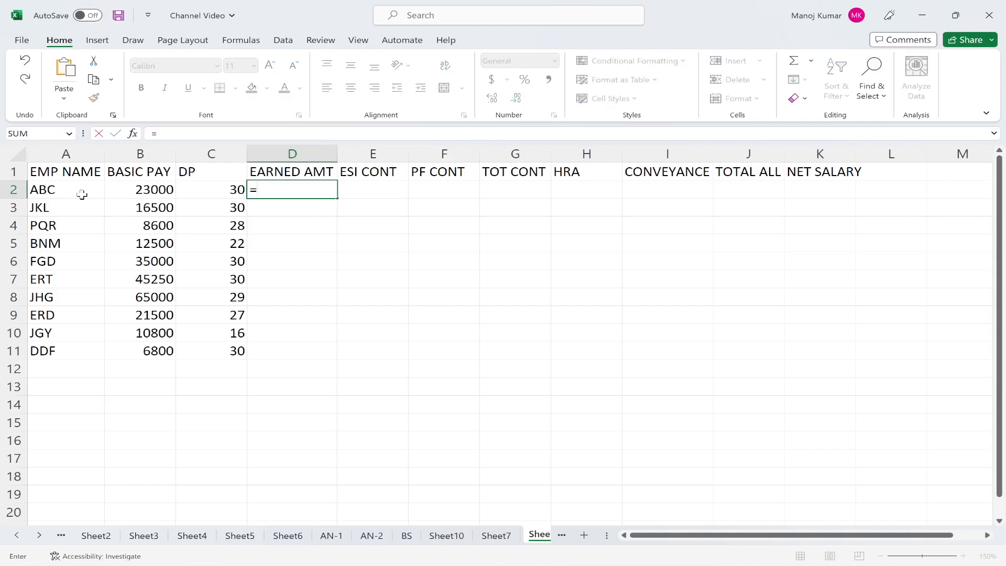
pyautogui.click(160, 192)
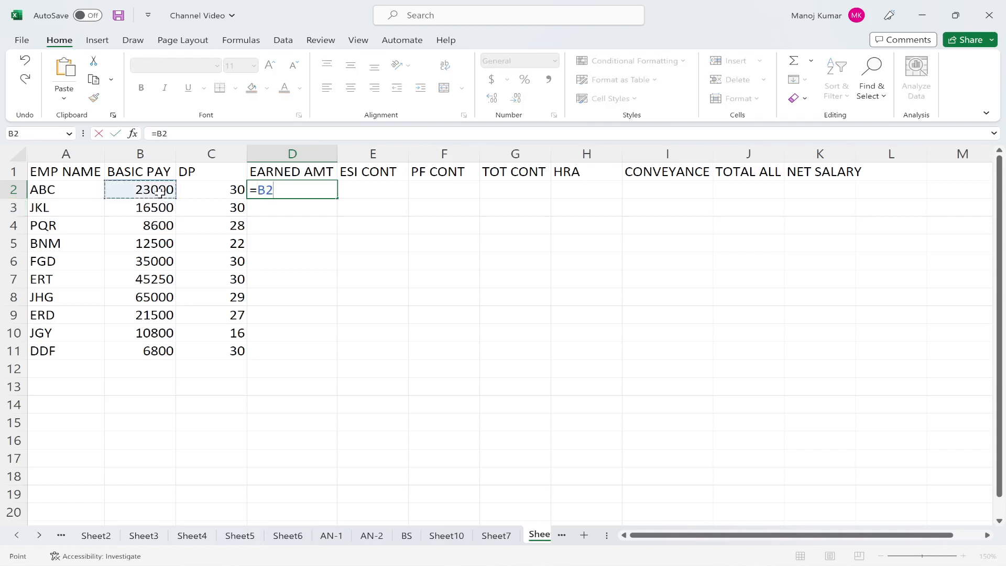
pyautogui.write('*')
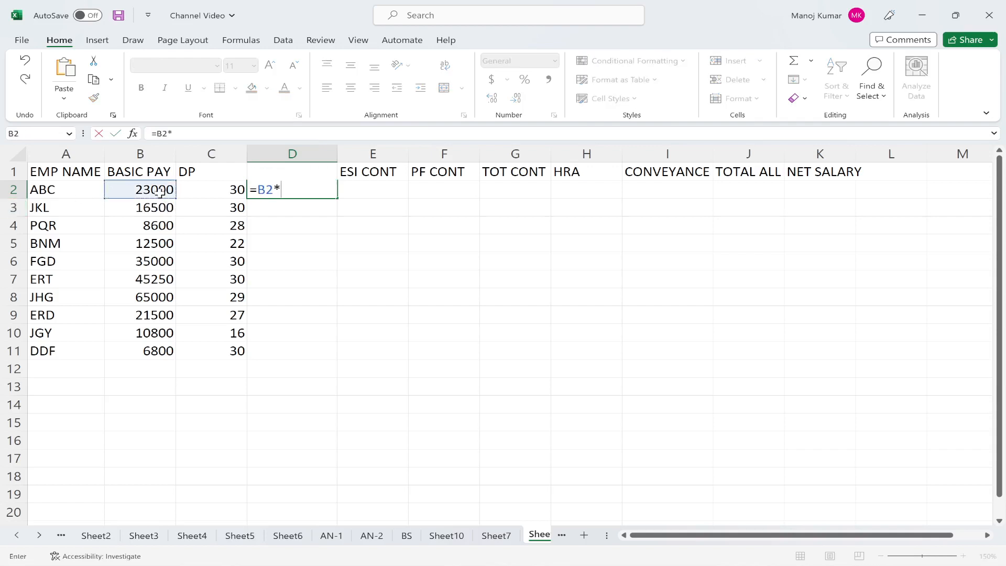
pyautogui.click(219, 187)
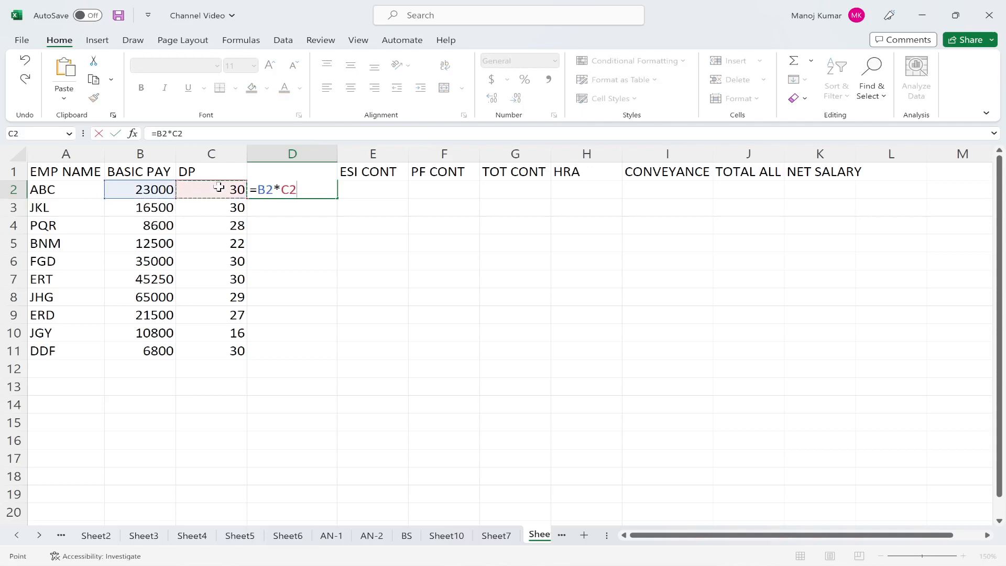
pyautogui.press('Return')
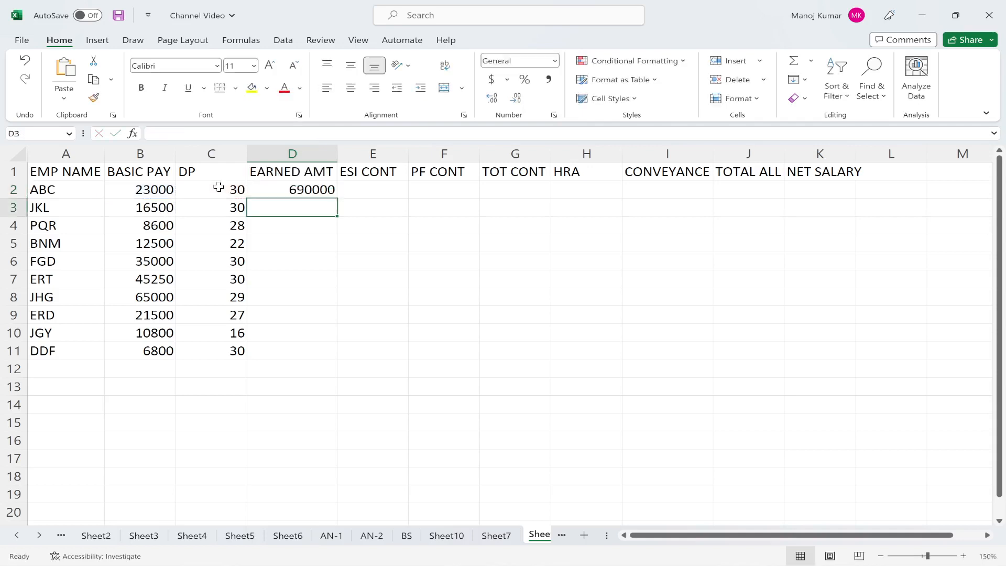
pyautogui.click(310, 187)
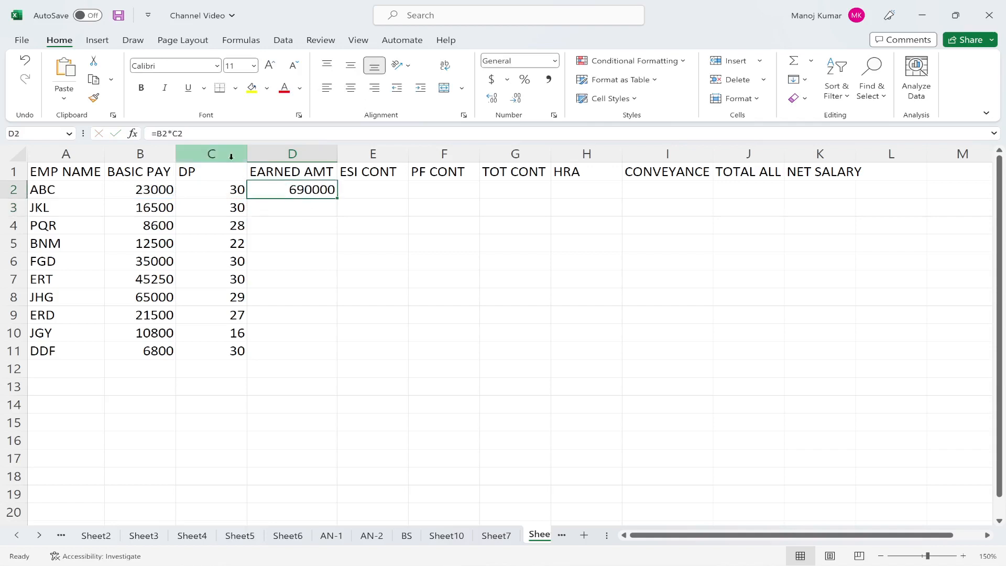
# Step: Change the EARNED AMT formula in D2 to =B2*C2/30 and fill it down to D11
pyautogui.click(213, 138)
pyautogui.write('/30')
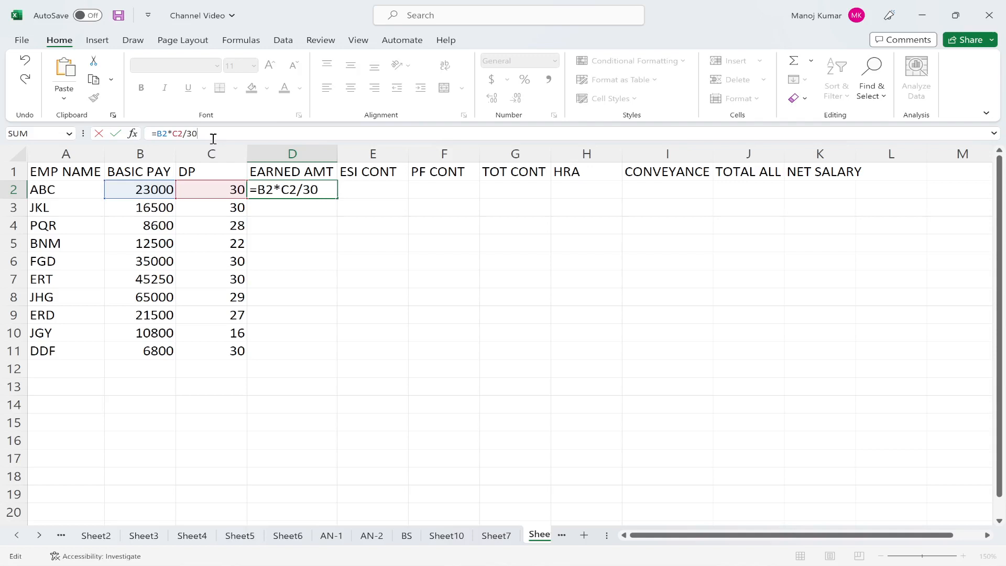
pyautogui.press('Return')
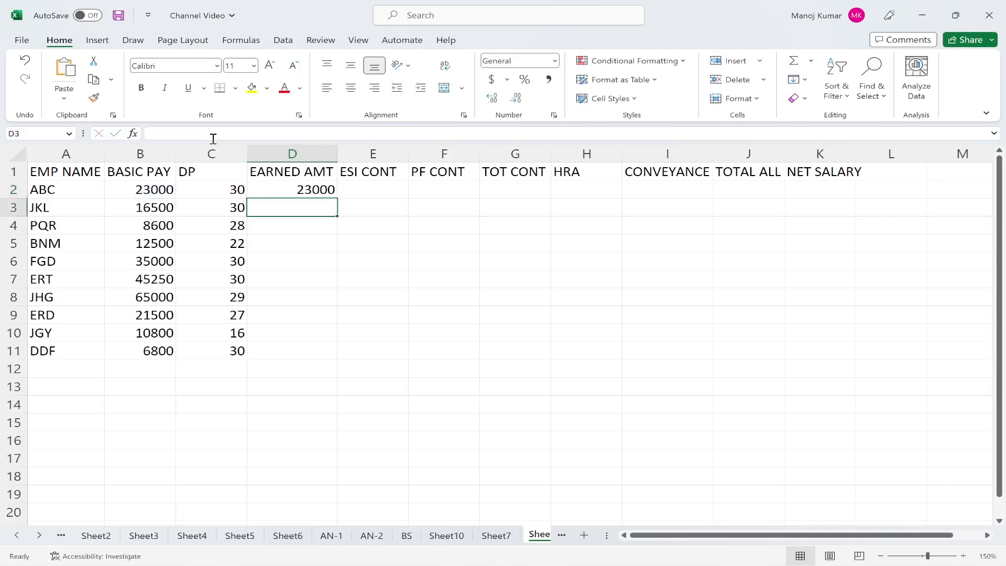
pyautogui.click(311, 191)
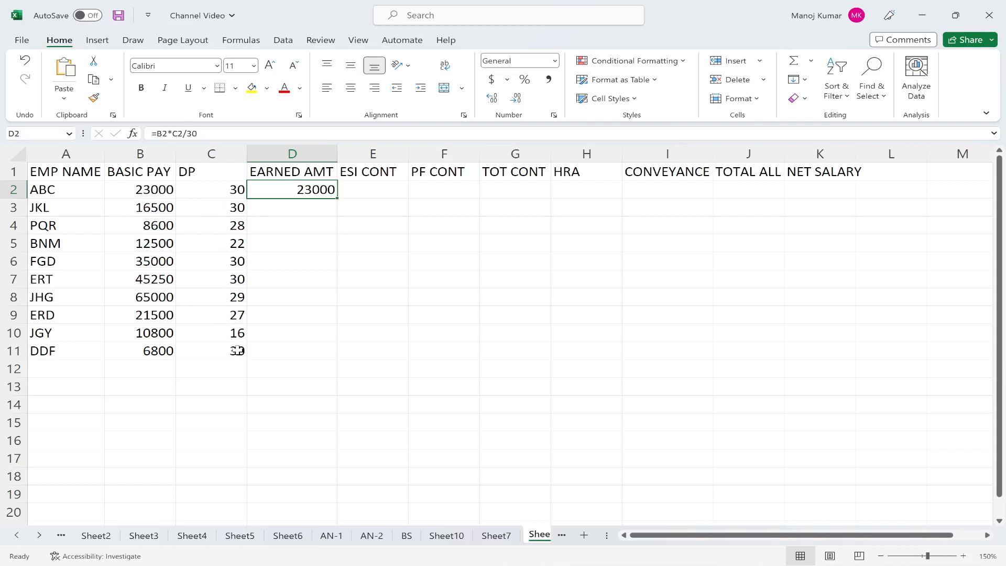
pyautogui.doubleClick(336, 198)
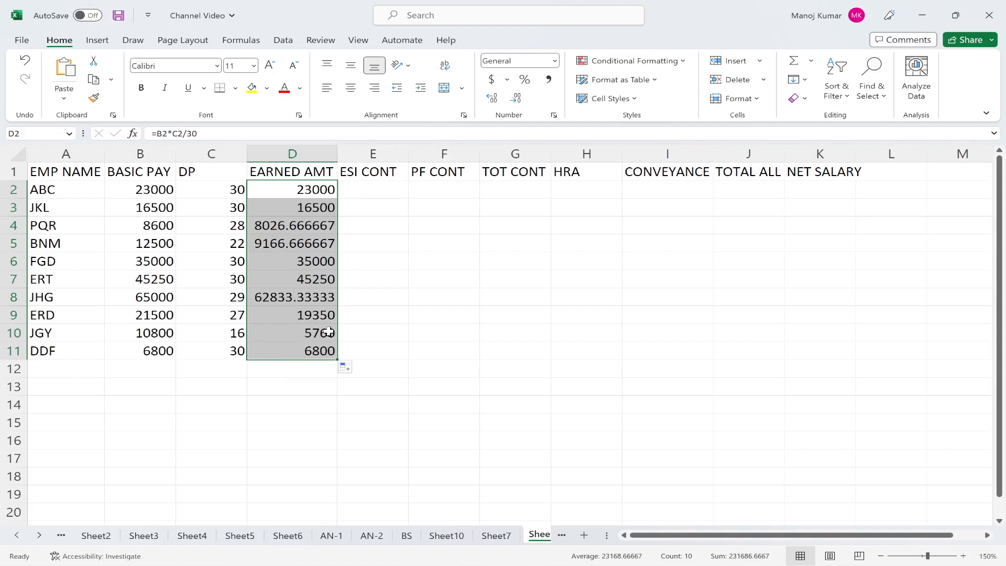
# Step: Format the EARNED AMT values in D2:D11 to show no decimal places
pyautogui.click(359, 194)
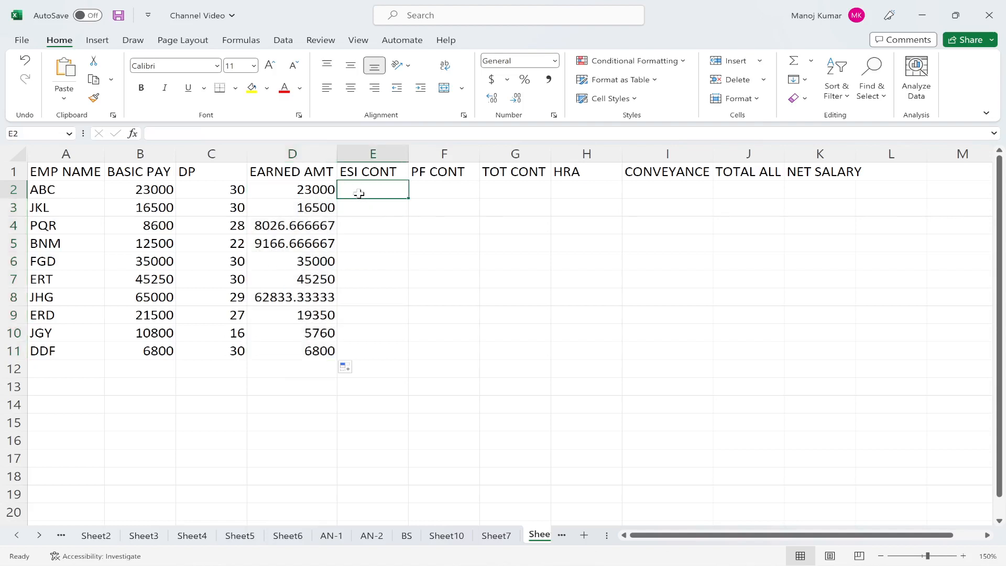
pyautogui.click(322, 194)
pyautogui.hotkey('shift', 'Down')
pyautogui.hotkey('shift', 'Down')
pyautogui.hotkey('shift', 'Down')
pyautogui.hotkey('shift', 'Down')
pyautogui.hotkey('shift', 'Down')
pyautogui.hotkey('shift', 'Down')
pyautogui.hotkey('shift', 'Down')
pyautogui.hotkey('shift', 'Down')
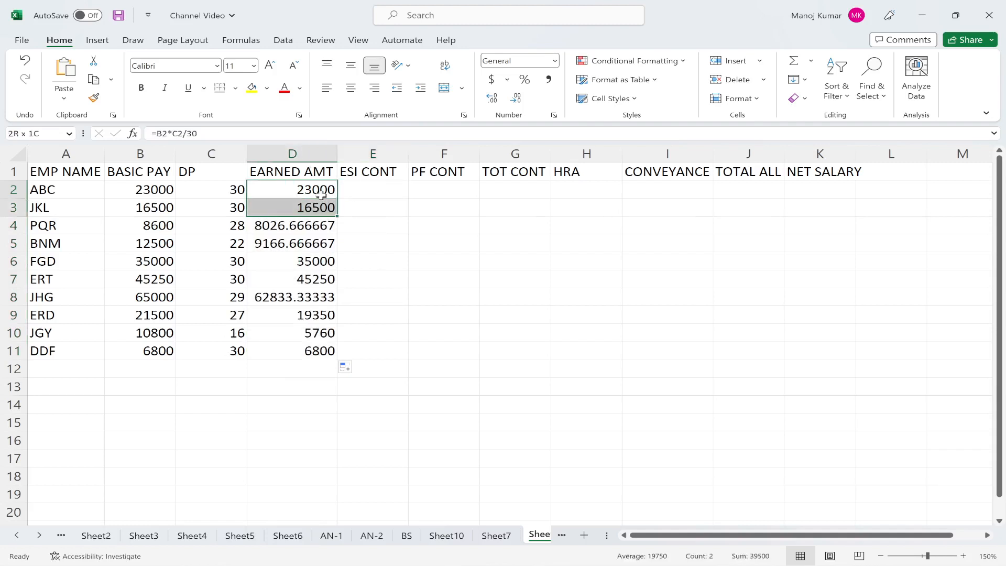
pyautogui.hotkey('shift', 'Down')
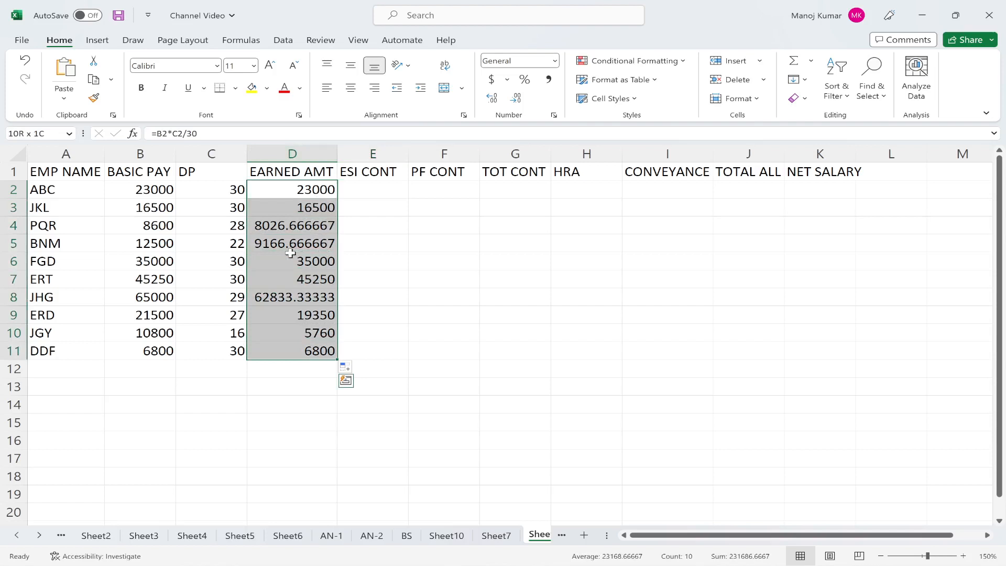
pyautogui.click(515, 100)
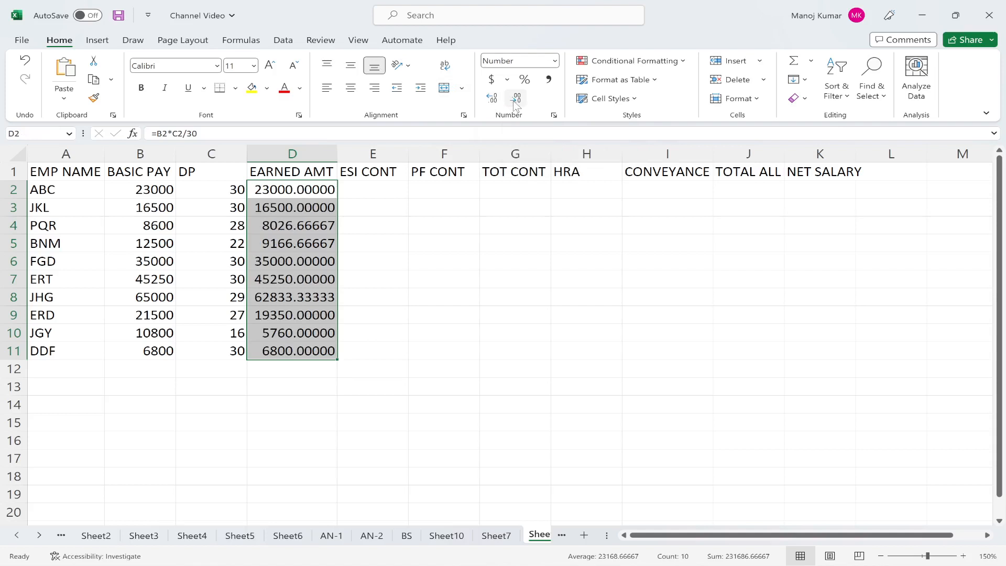
pyautogui.click(515, 100)
pyautogui.click(515, 101)
pyautogui.click(515, 101)
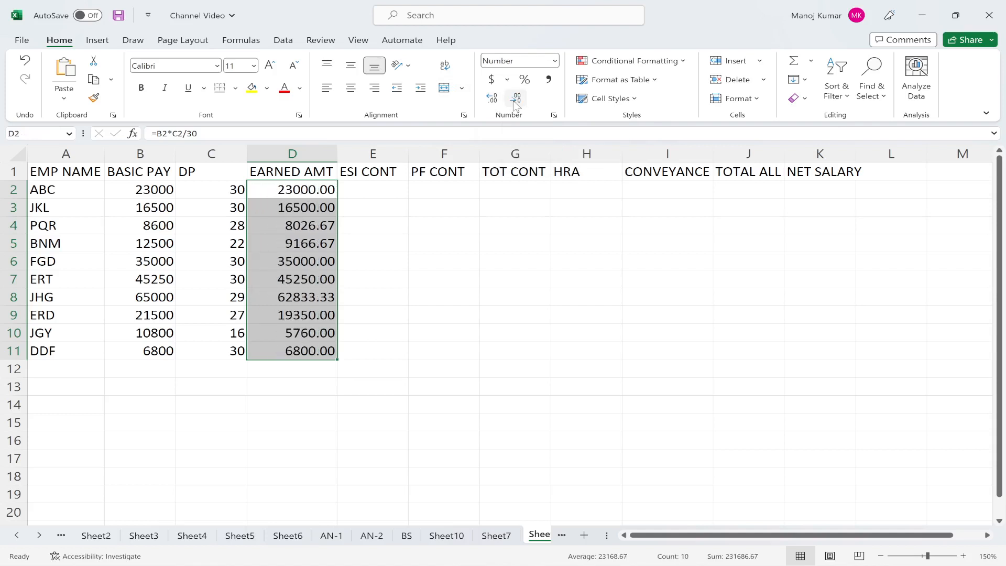
pyautogui.click(515, 100)
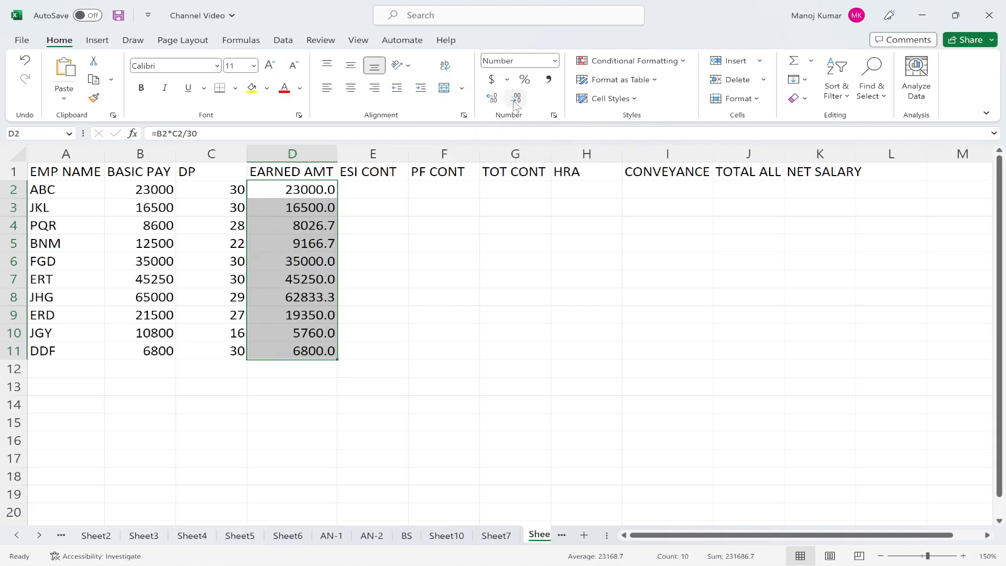
pyautogui.click(515, 101)
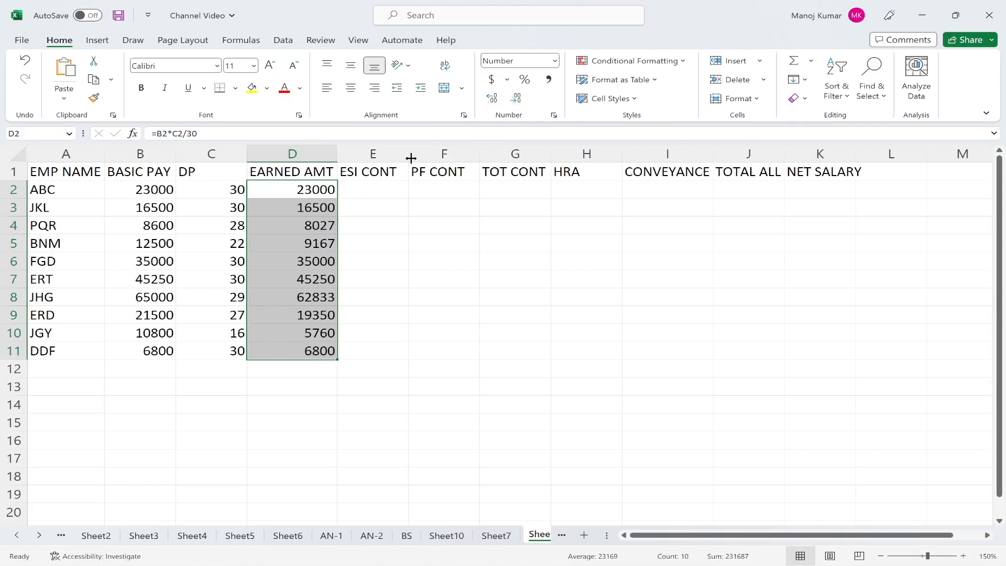
# Step: Enter the formula =D2*4% in E2 of the ESI CONT column
pyautogui.click(392, 188)
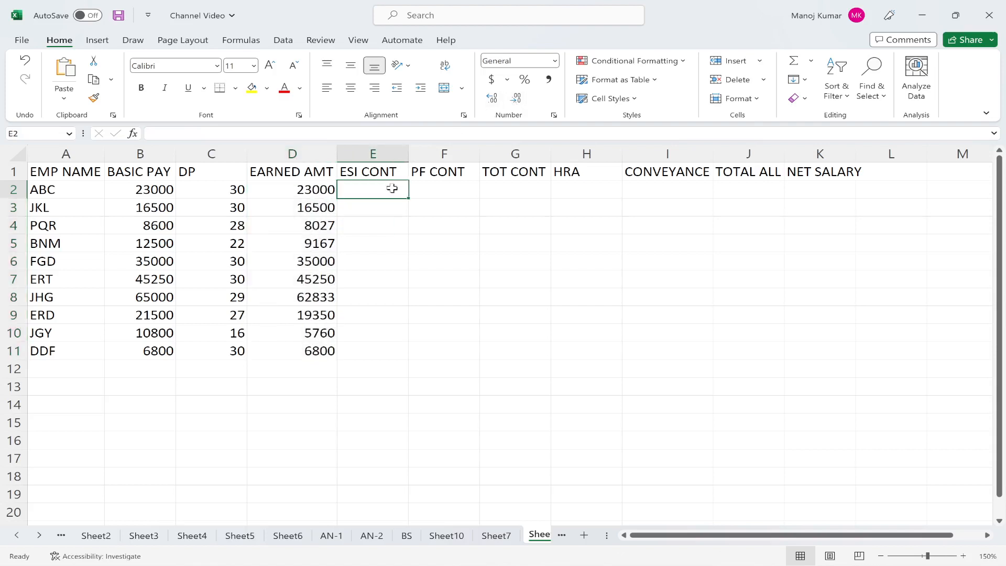
pyautogui.write('=')
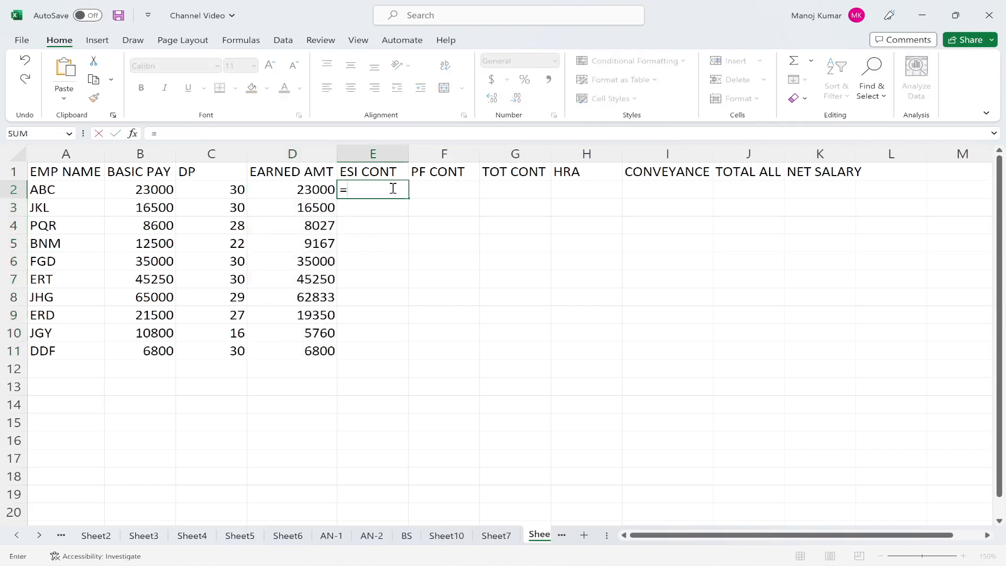
pyautogui.click(320, 190)
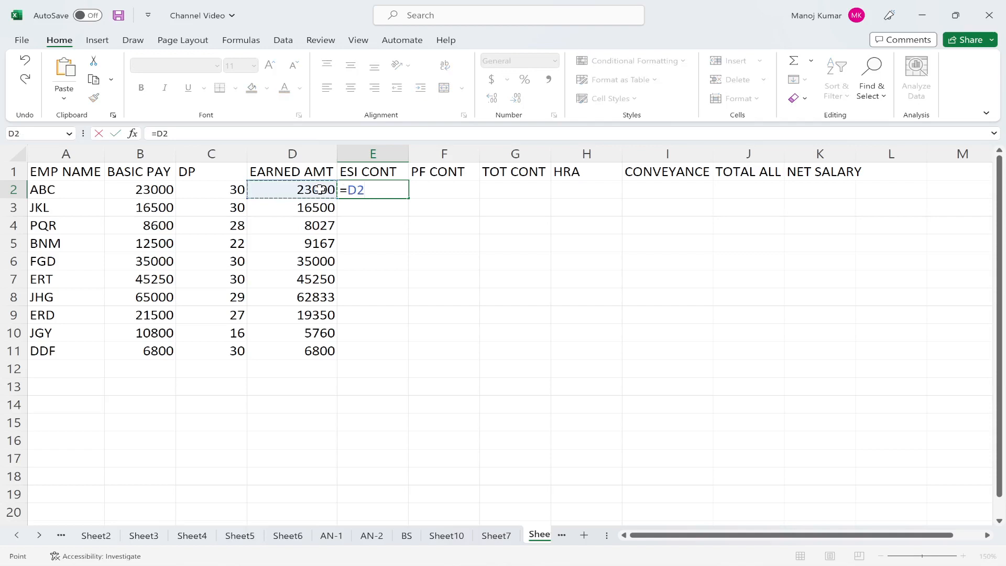
pyautogui.write('*4%')
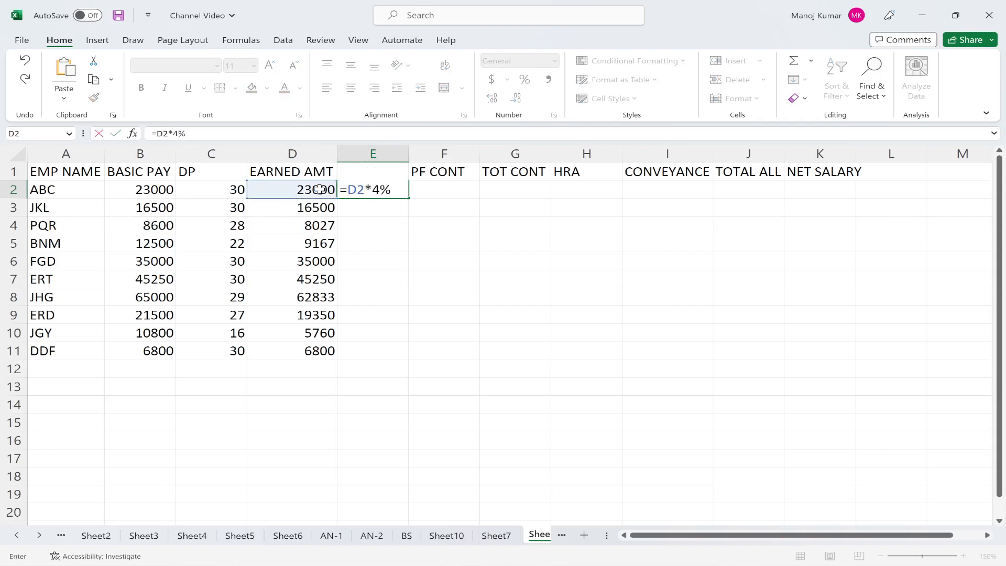
pyautogui.press('Return')
# Step: Fill the ESI CONT formula from E2 down to E11 and format the values with no decimal places
pyautogui.click(385, 190)
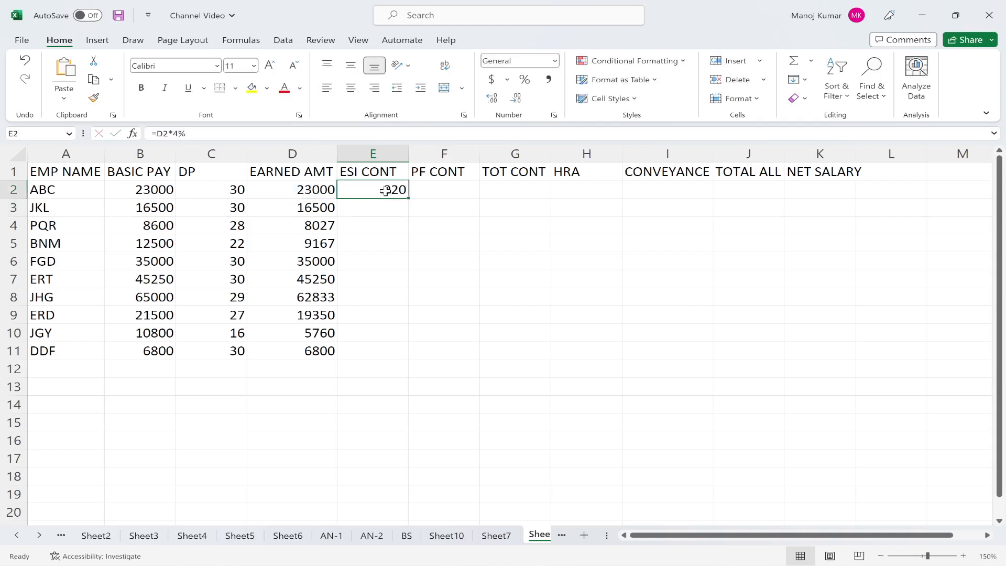
pyautogui.doubleClick(409, 199)
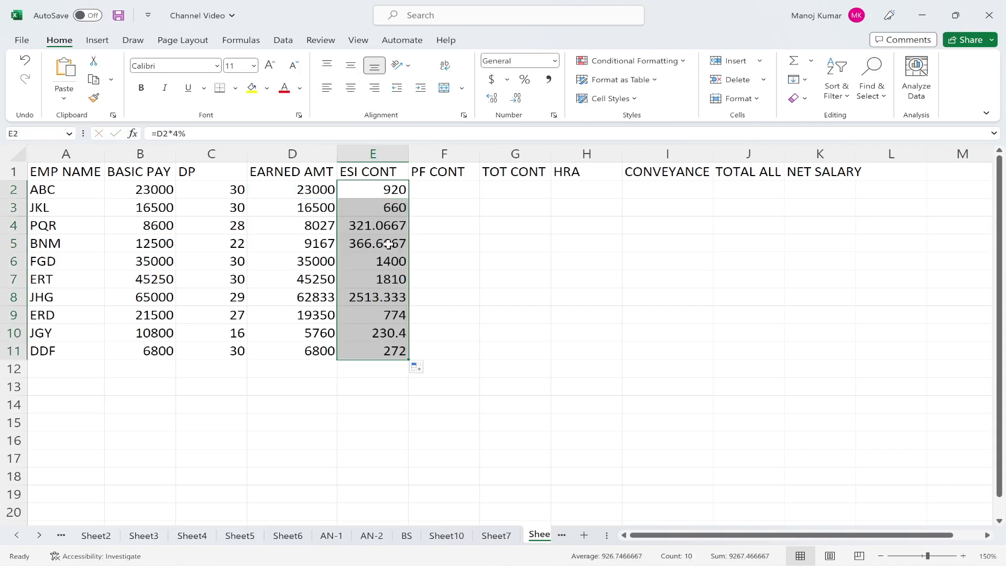
pyautogui.click(516, 101)
pyautogui.click(516, 100)
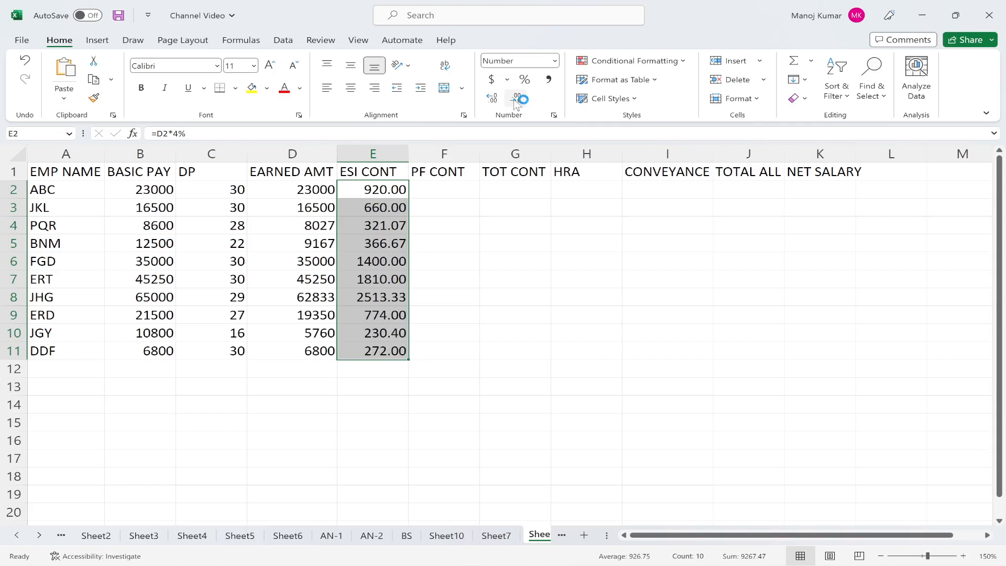
pyautogui.click(516, 101)
pyautogui.click(516, 101)
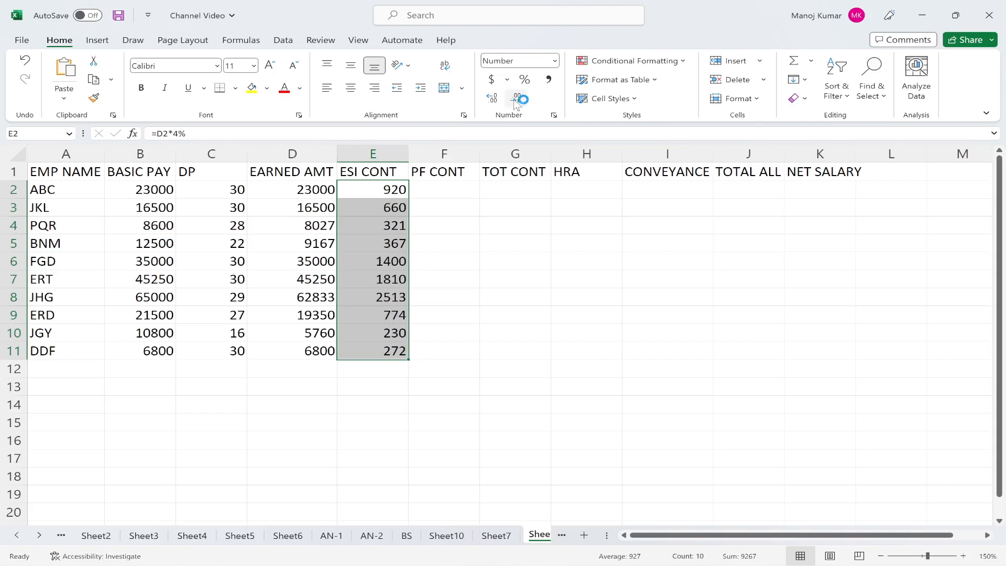
# Step: Enter the formula =D2*12% in F2 of the PF CONT column
pyautogui.click(446, 194)
pyautogui.write('=')
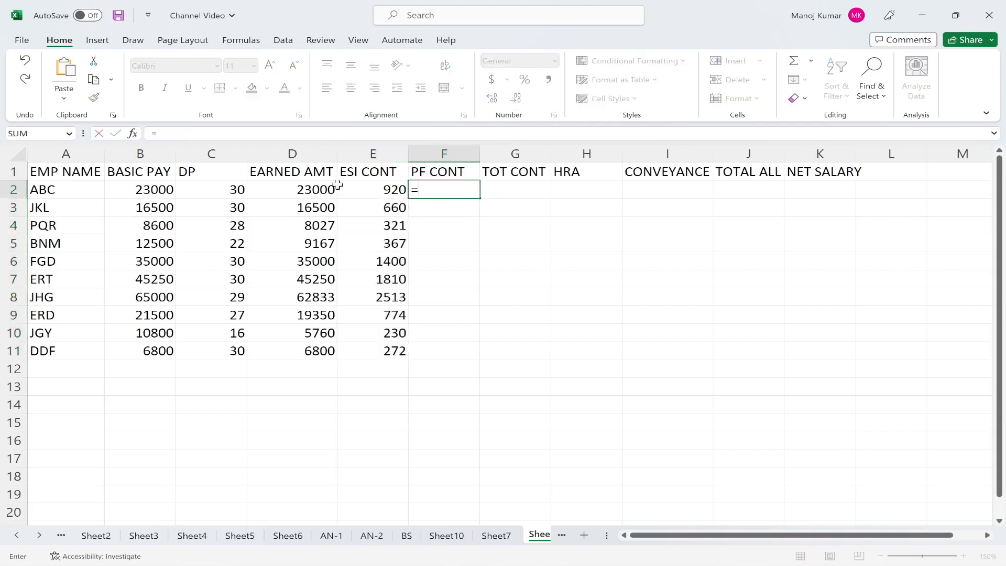
pyautogui.click(313, 195)
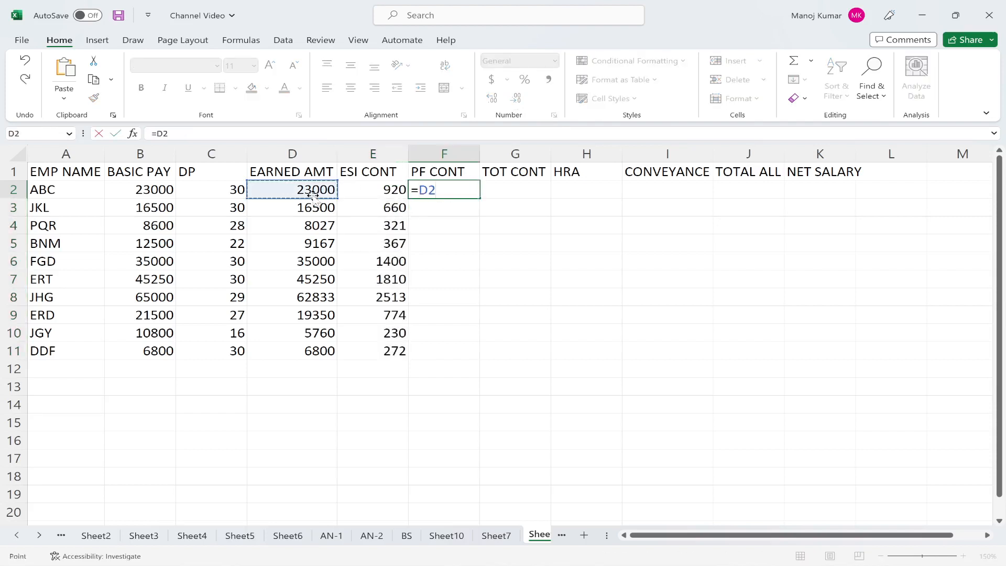
pyautogui.write('*12')
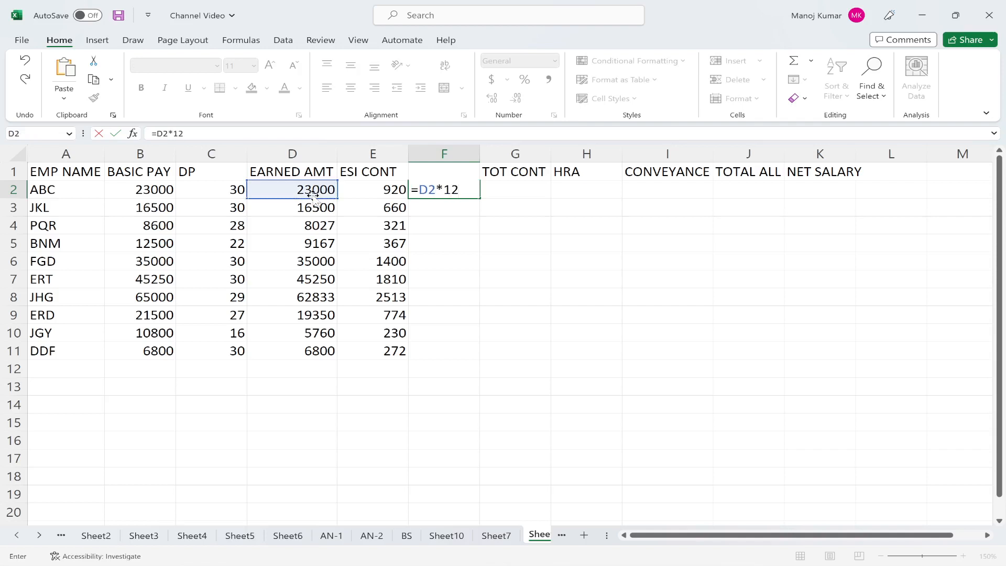
pyautogui.write('%')
pyautogui.press('Return')
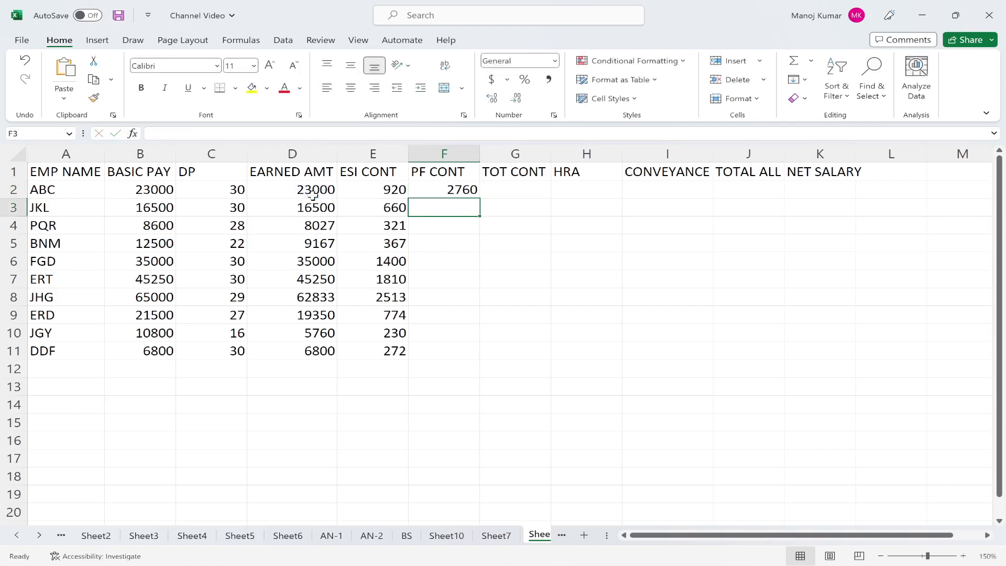
# Step: Fill the PF CONT formula from F2 down to F11 and format the values with no decimal places
pyautogui.click(468, 189)
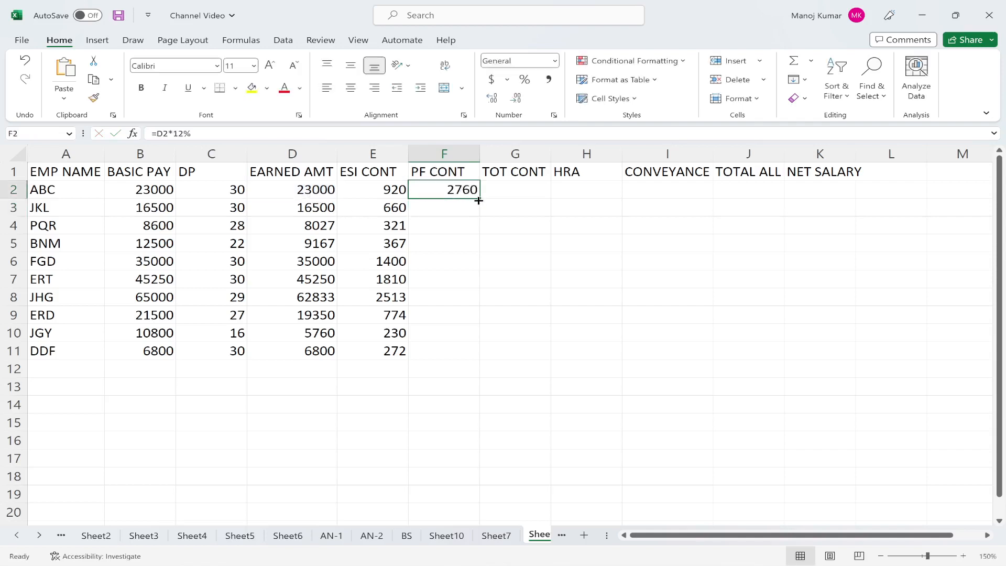
pyautogui.doubleClick(479, 200)
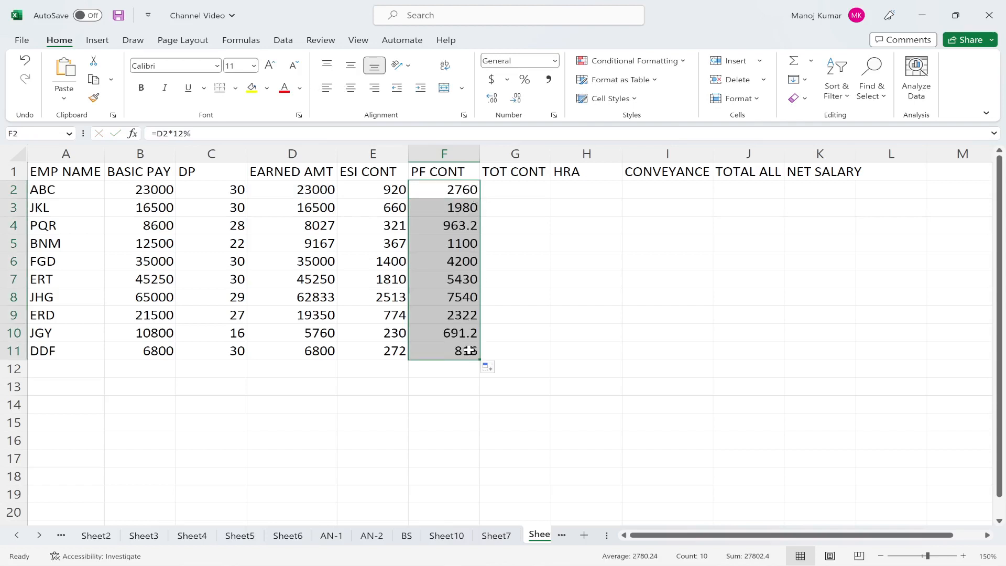
pyautogui.click(517, 99)
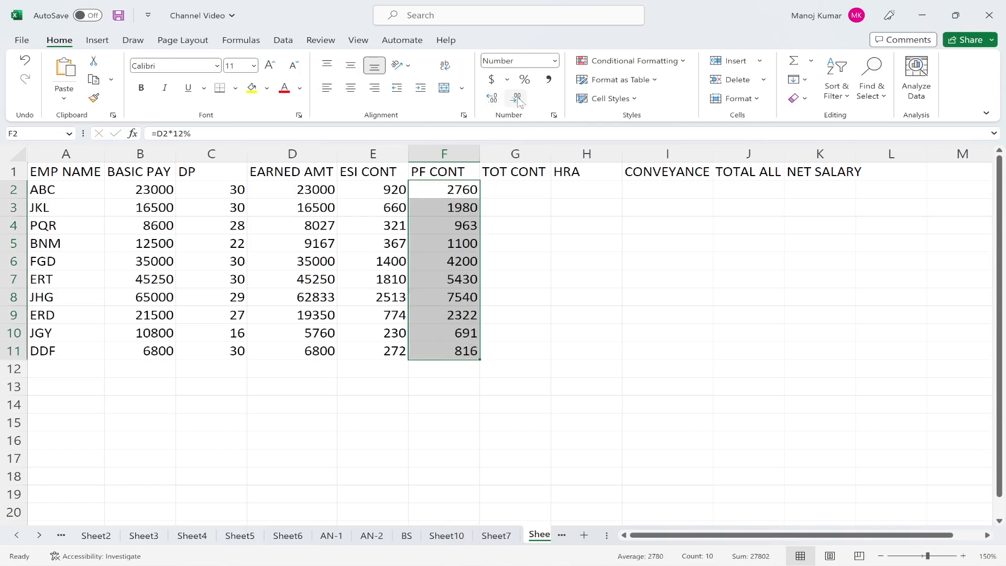
pyautogui.click(517, 98)
# Step: Enter the formula =E2+F2 in G2 of the TOT CONT column and fill it down to G11
pyautogui.click(519, 192)
pyautogui.write('=')
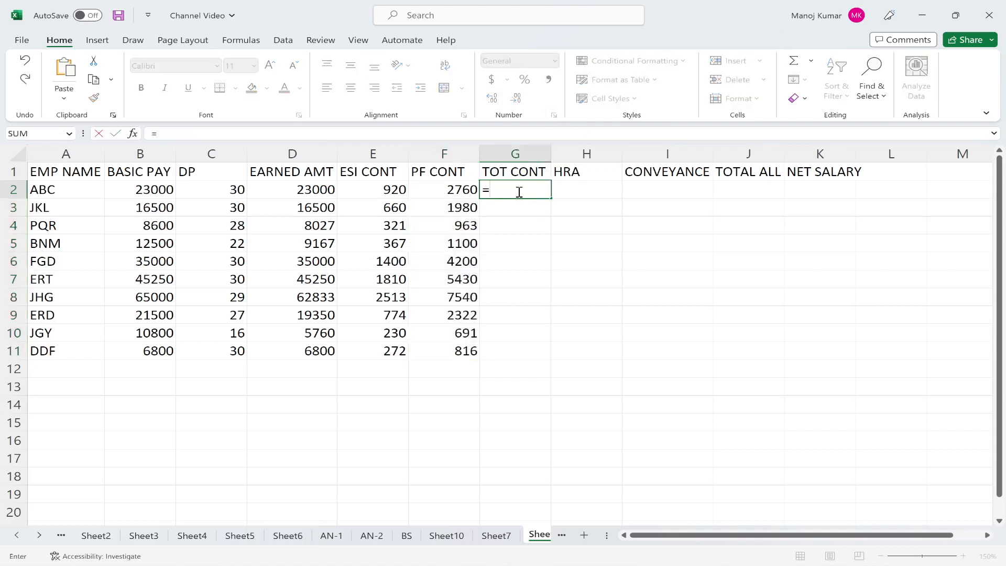
pyautogui.click(385, 191)
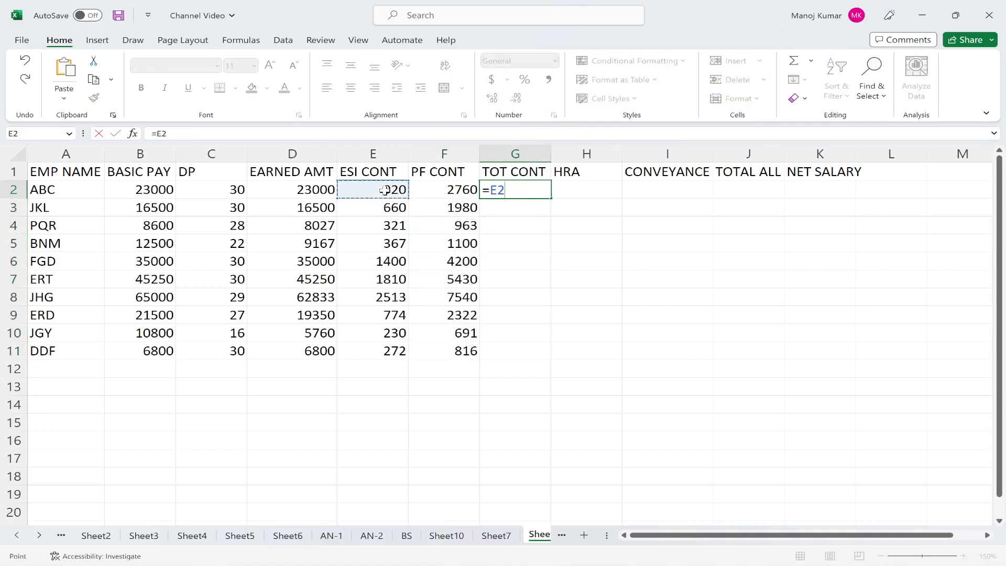
pyautogui.write('+')
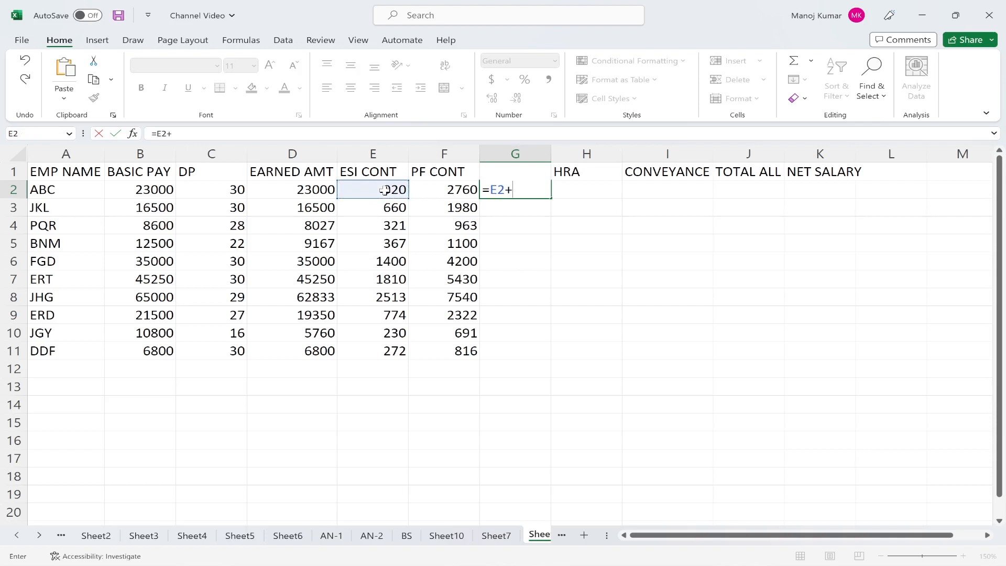
pyautogui.click(458, 189)
pyautogui.press('Return')
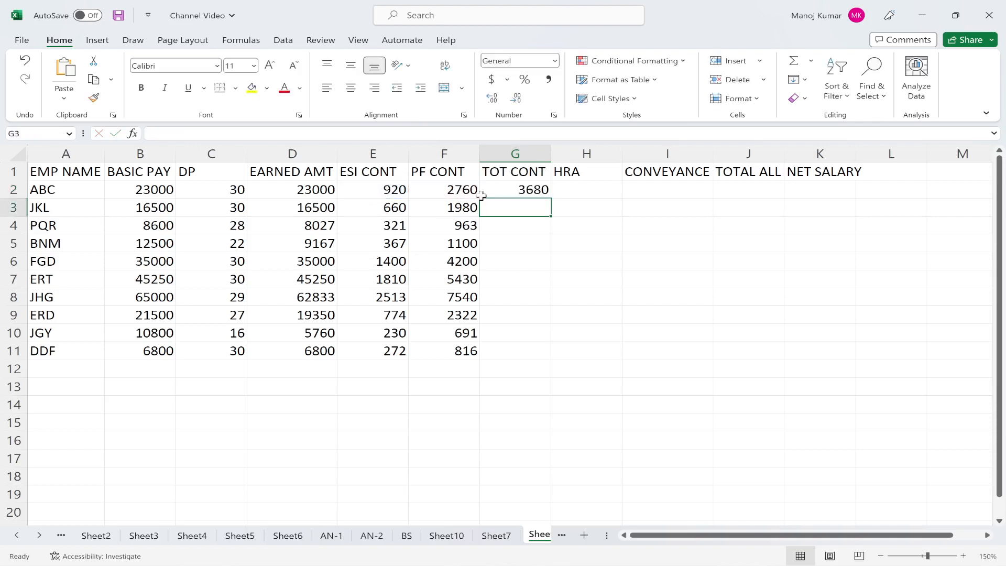
pyautogui.click(546, 190)
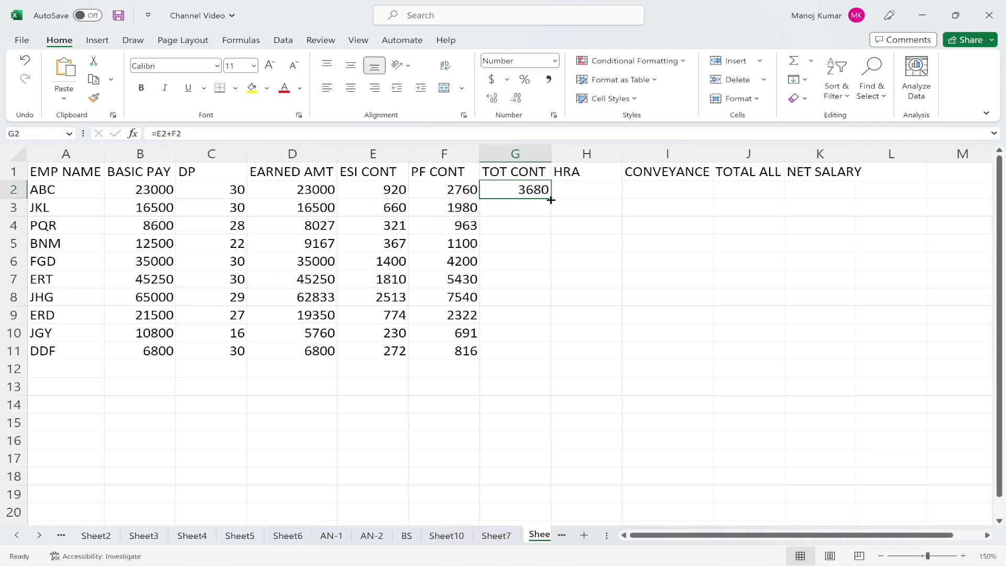
pyautogui.doubleClick(551, 199)
# Step: Enter the formula =B2*25% in H2 of the HRA column
pyautogui.click(596, 190)
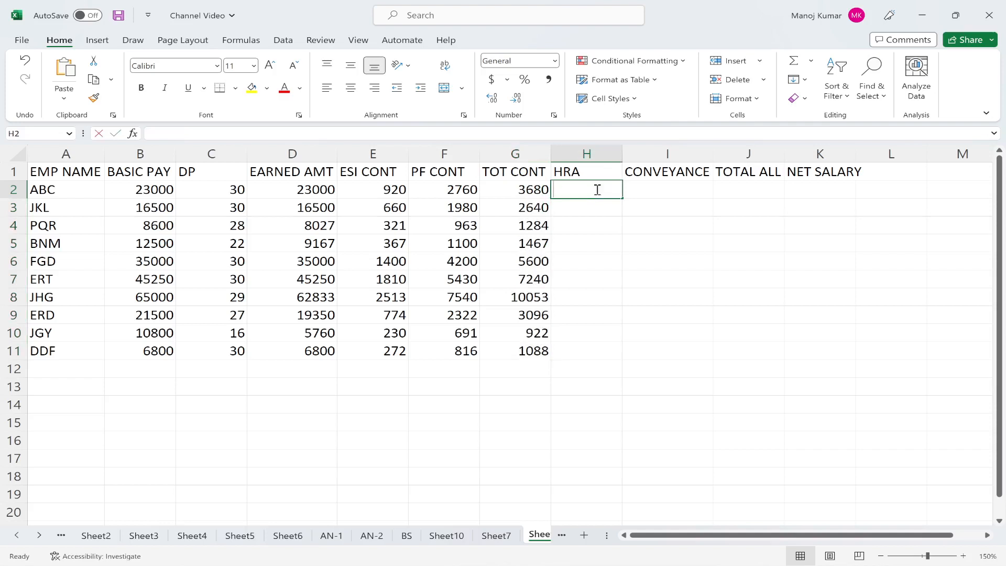
pyautogui.write('=')
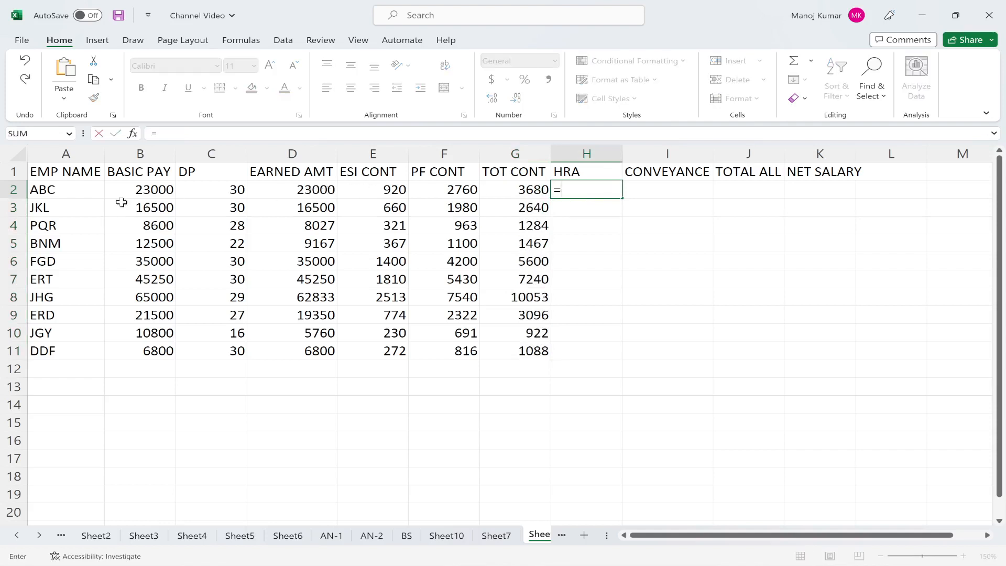
pyautogui.click(148, 191)
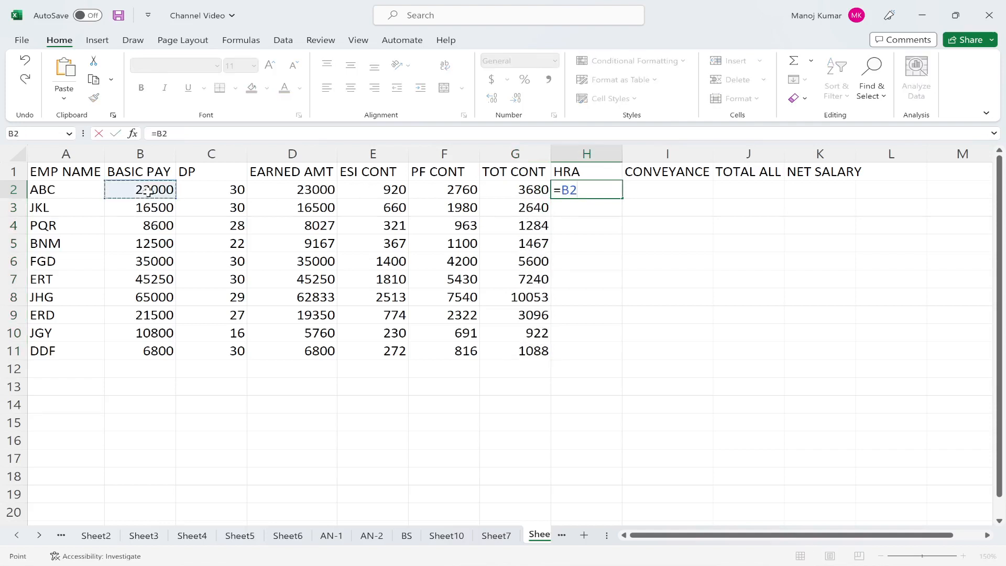
pyautogui.write('25')
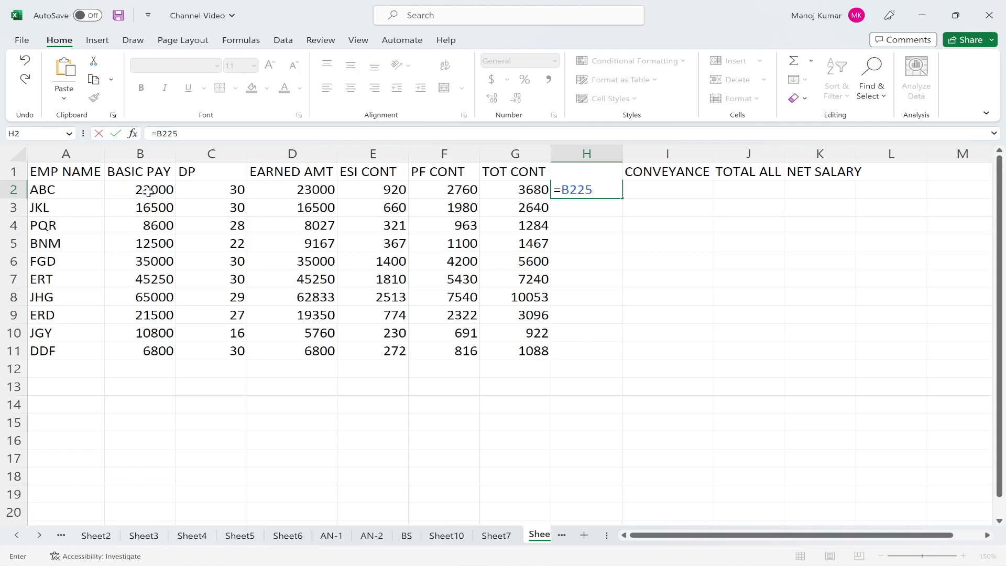
pyautogui.write('%')
pyautogui.press('BackSpace')
pyautogui.press('BackSpace')
pyautogui.press('BackSpace')
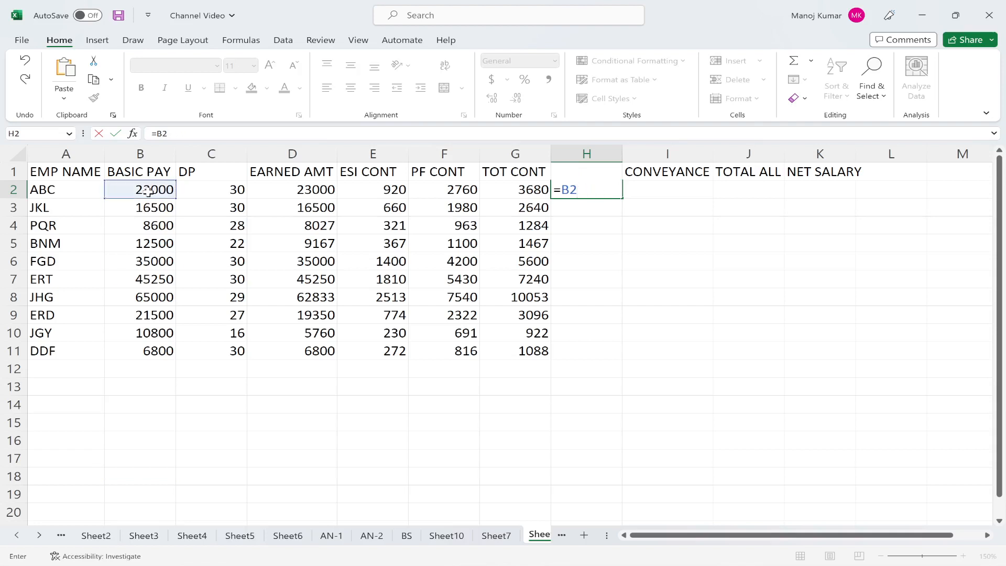
pyautogui.write('&')
pyautogui.press('BackSpace')
pyautogui.write('*25%')
pyautogui.press('Return')
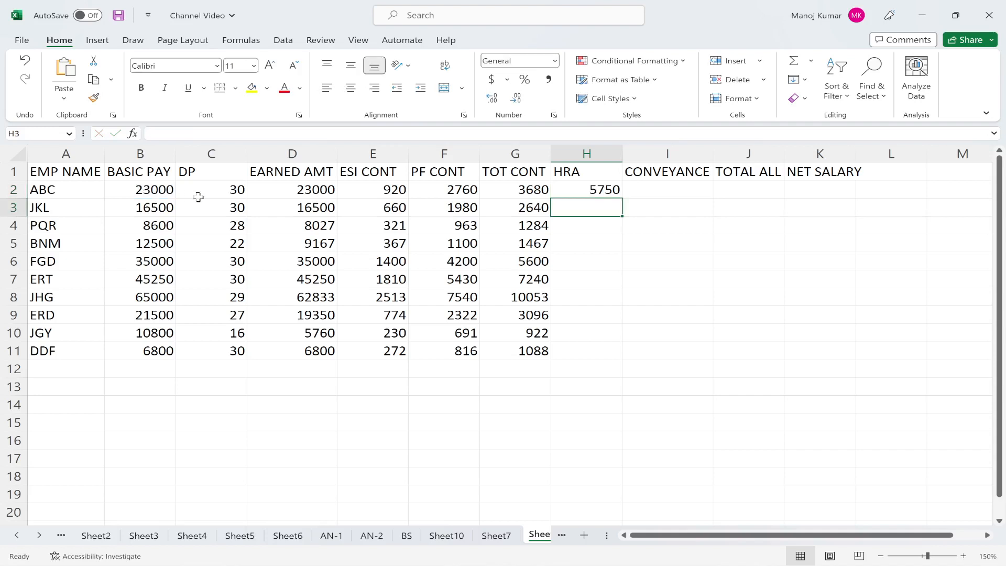
# Step: Fill the HRA formula from H2 down to H11 and format the values with no decimal places
pyautogui.click(608, 195)
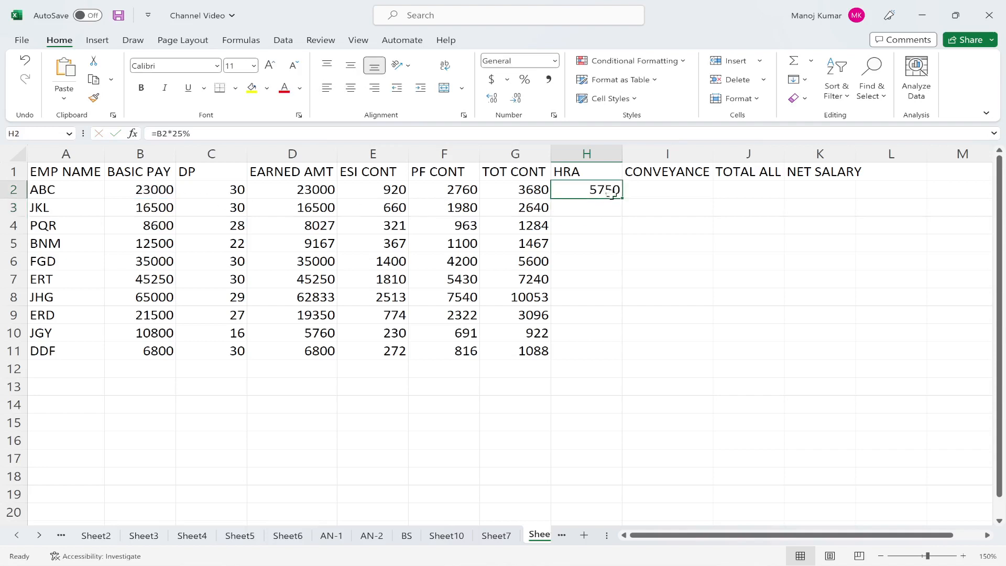
pyautogui.doubleClick(624, 199)
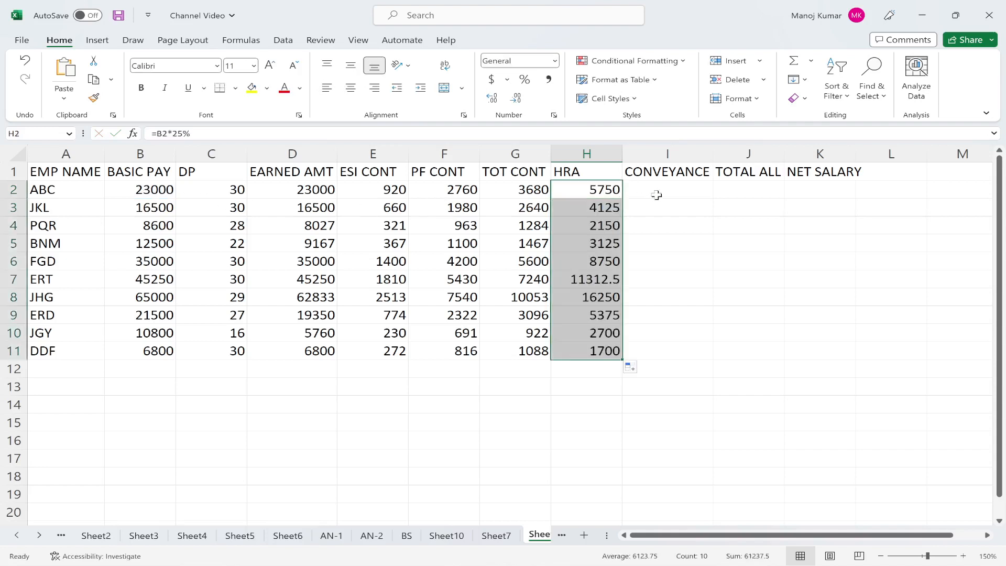
pyautogui.click(516, 101)
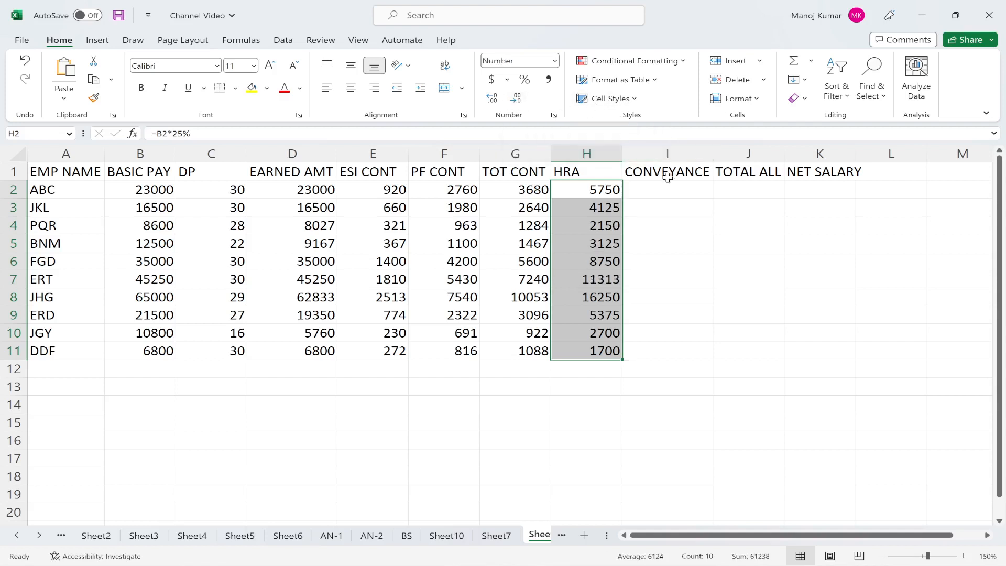
# Step: Enter the formula =B2*20% in I2 of the CONVEYANCE column and fill it down to I11
pyautogui.click(657, 194)
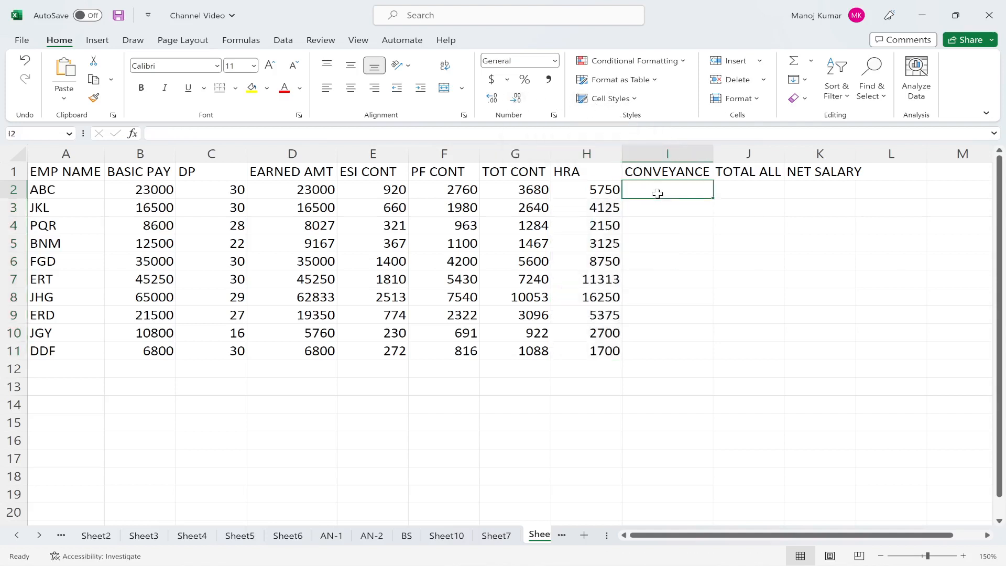
pyautogui.write('=')
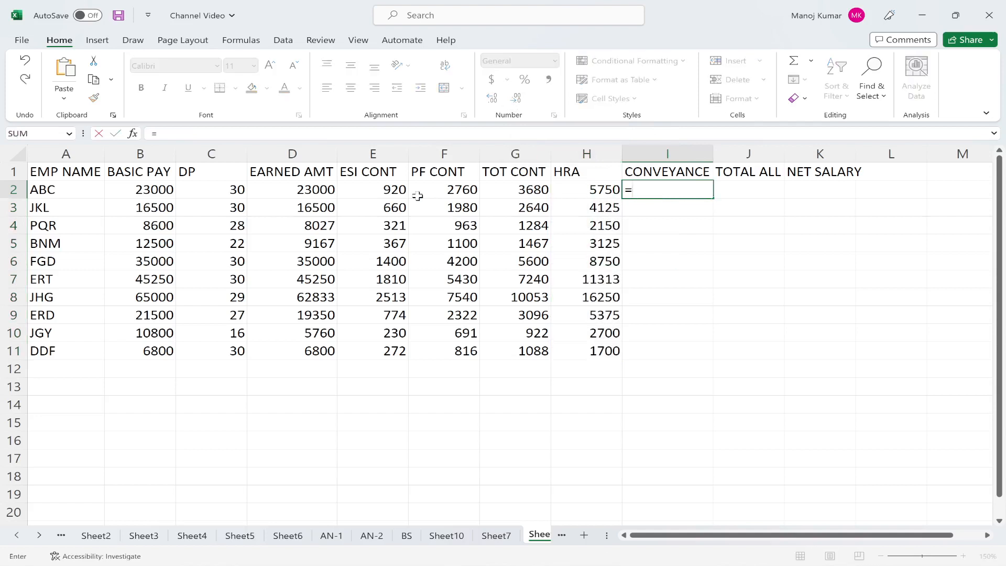
pyautogui.click(148, 192)
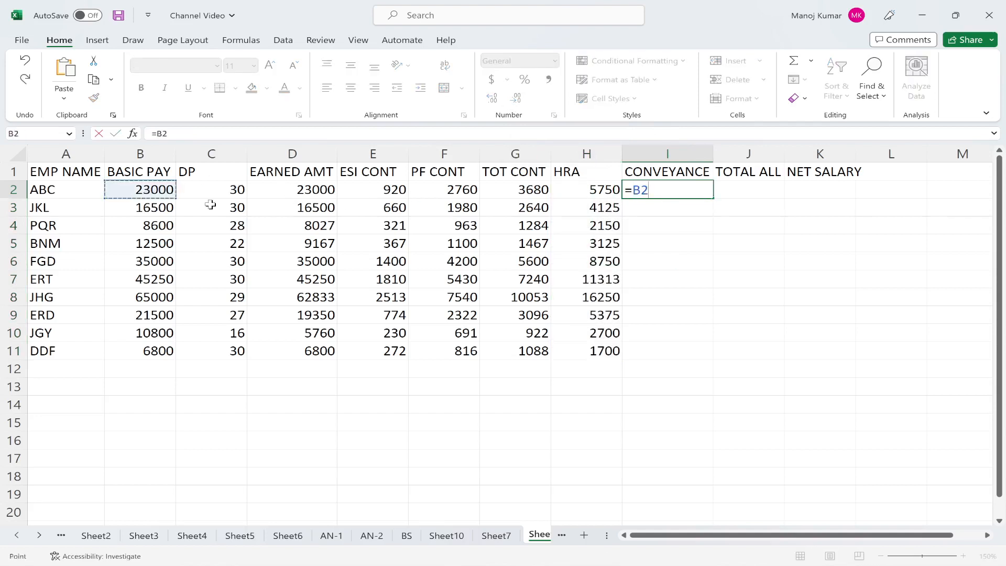
pyautogui.write('*2')
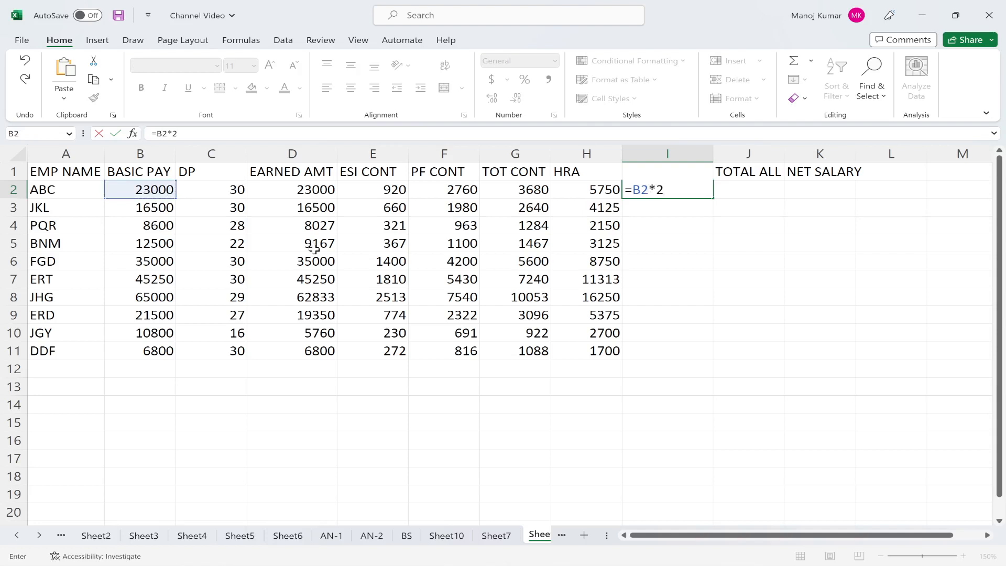
pyautogui.write('0%')
pyautogui.press('Return')
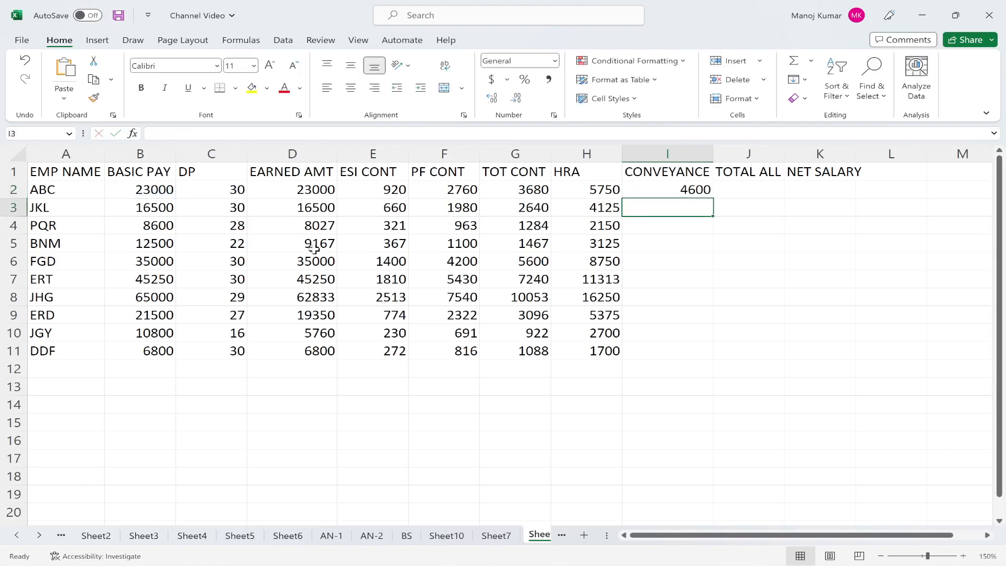
pyautogui.click(692, 189)
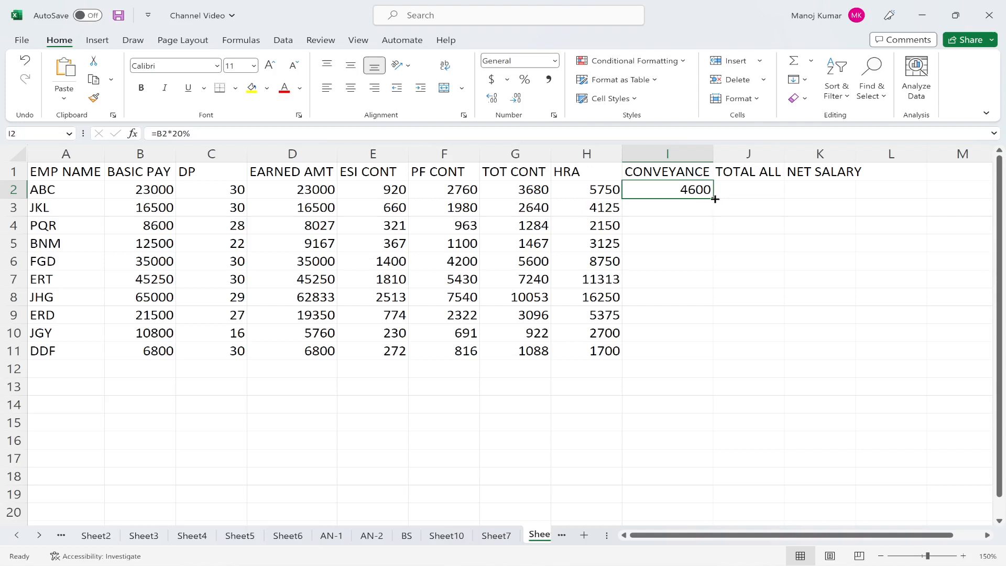
pyautogui.moveTo(715, 199); pyautogui.dragTo(715, 359)
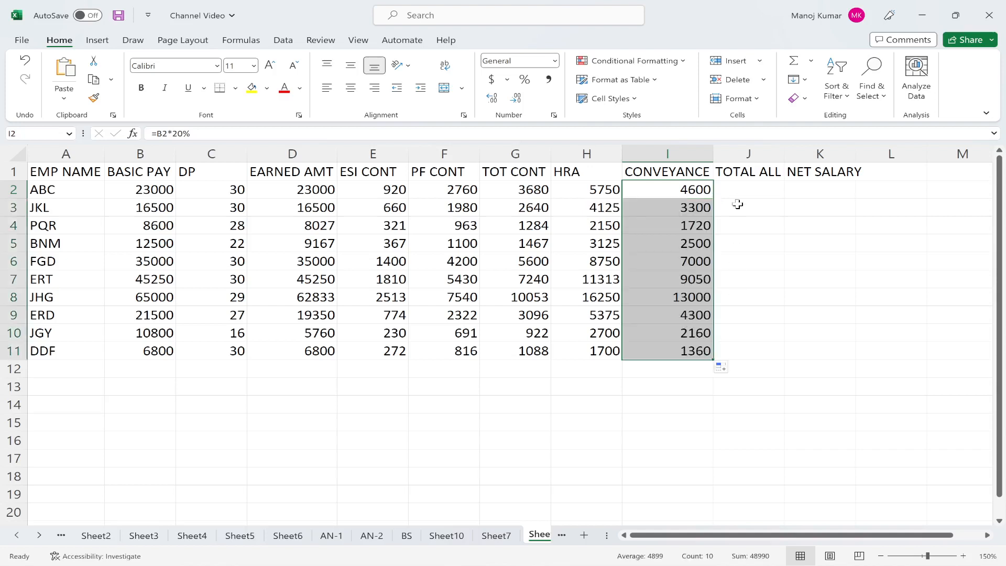
# Step: Enter the formula =H2+I2 in J2 of the TOTAL ALL column and fill it down to J11
pyautogui.click(750, 187)
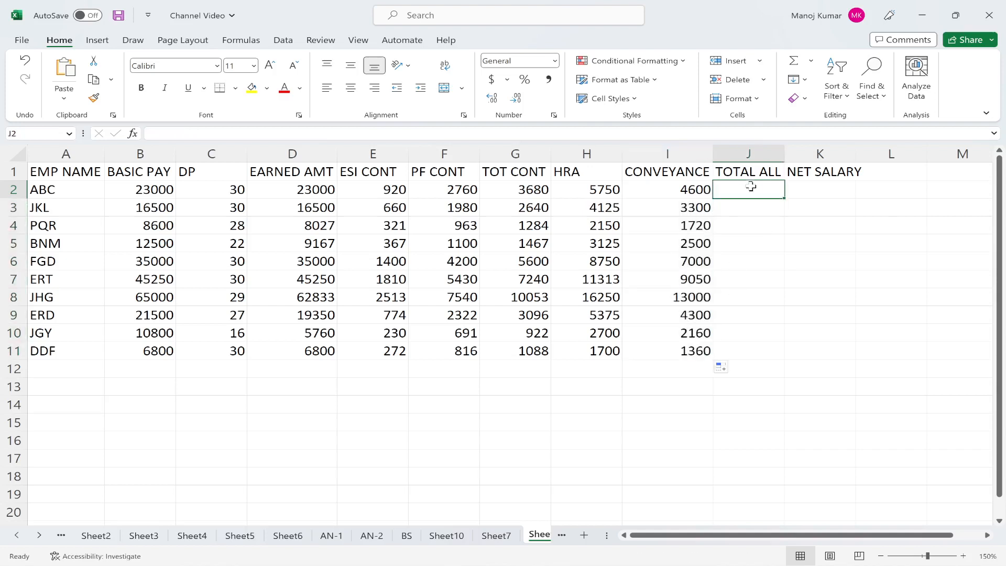
pyautogui.write('=')
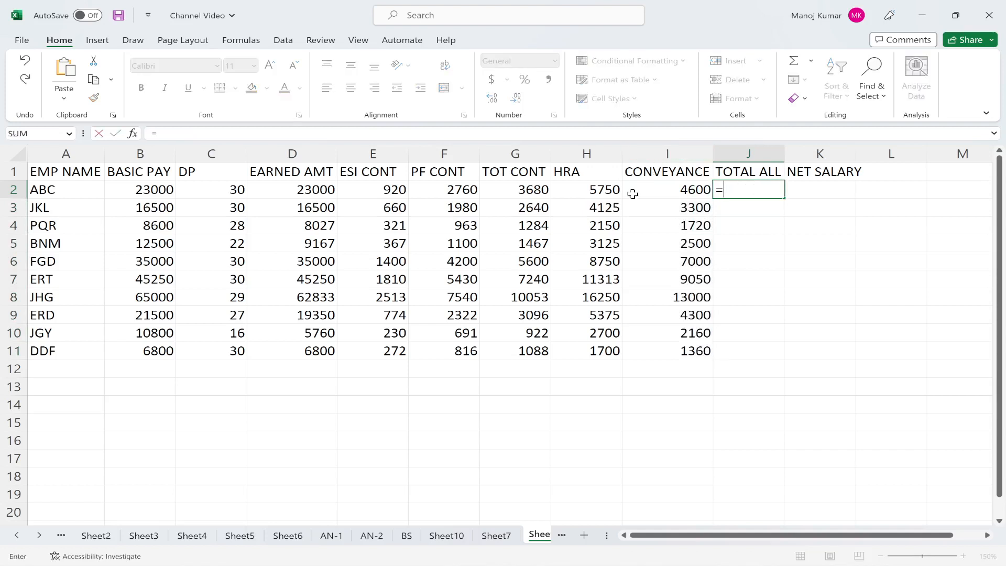
pyautogui.click(600, 195)
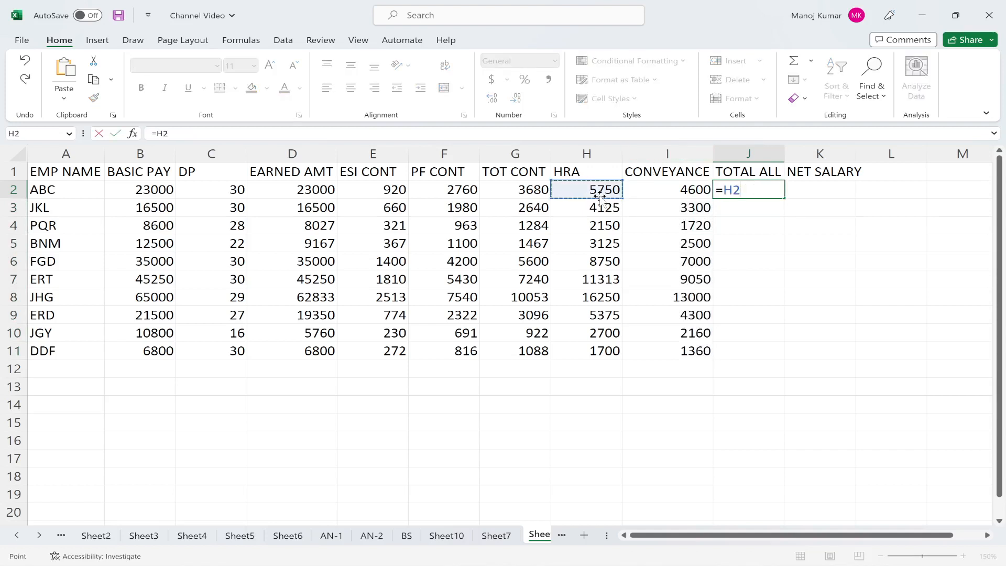
pyautogui.write('+')
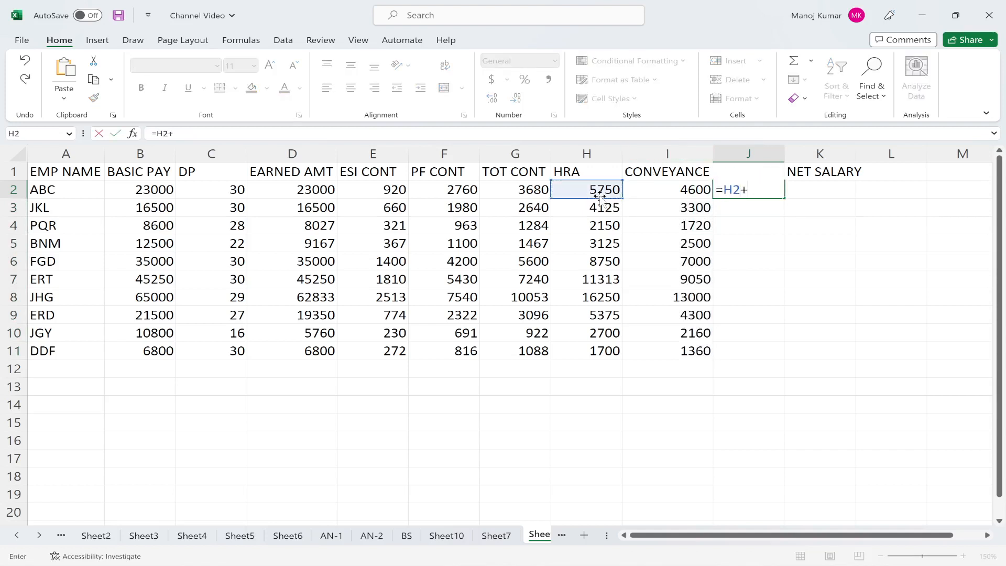
pyautogui.click(700, 189)
pyautogui.press('Return')
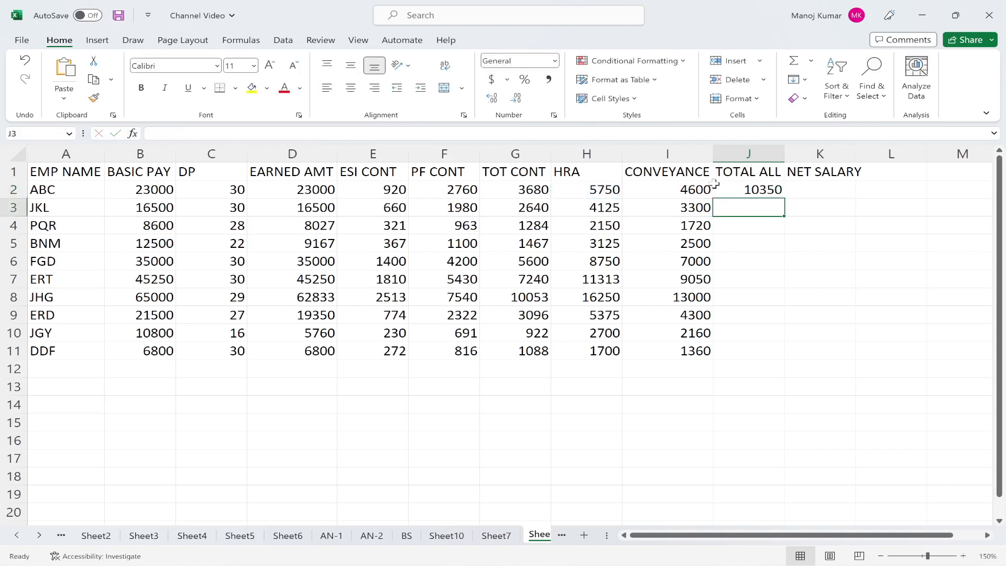
pyautogui.click(776, 192)
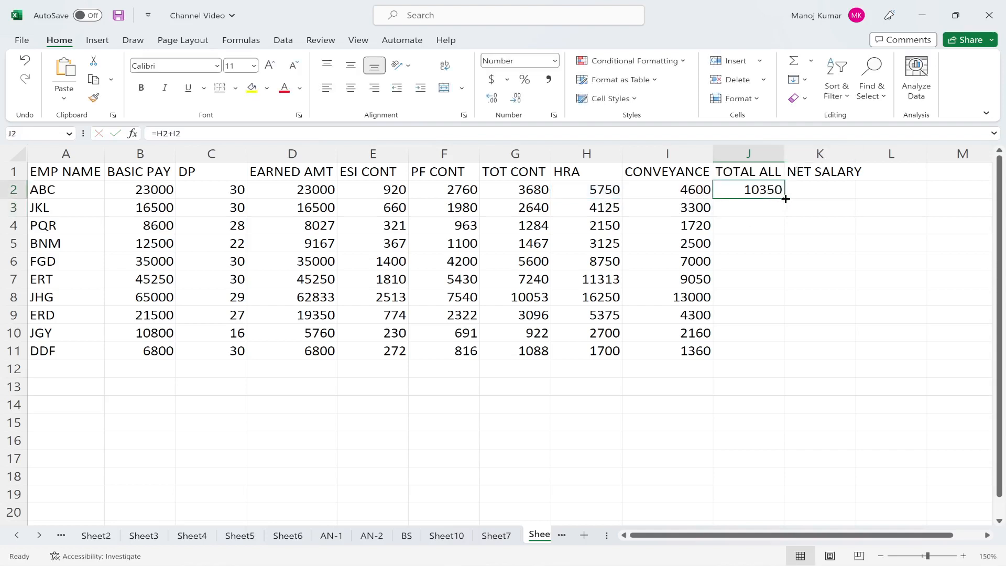
pyautogui.doubleClick(786, 199)
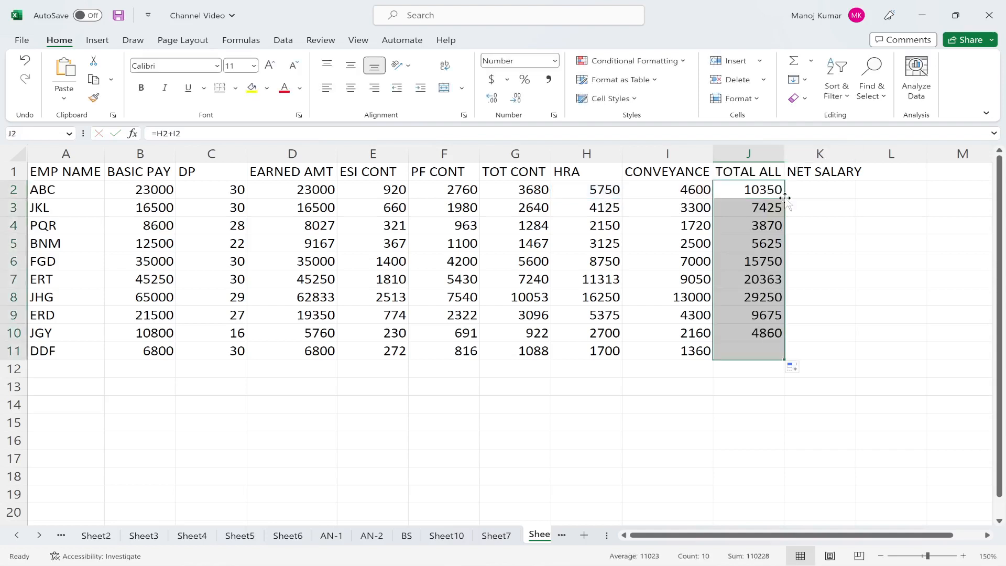
# Step: Enter the formula =D2+J2-G2 in K2 of the NET SALARY column and fill it down to K11
pyautogui.click(834, 192)
pyautogui.write('=')
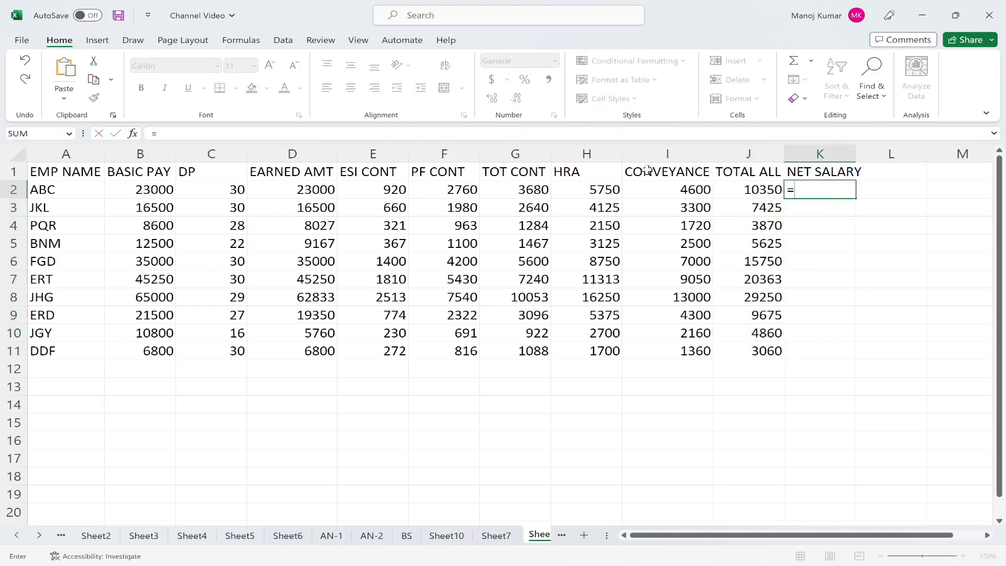
pyautogui.click(295, 191)
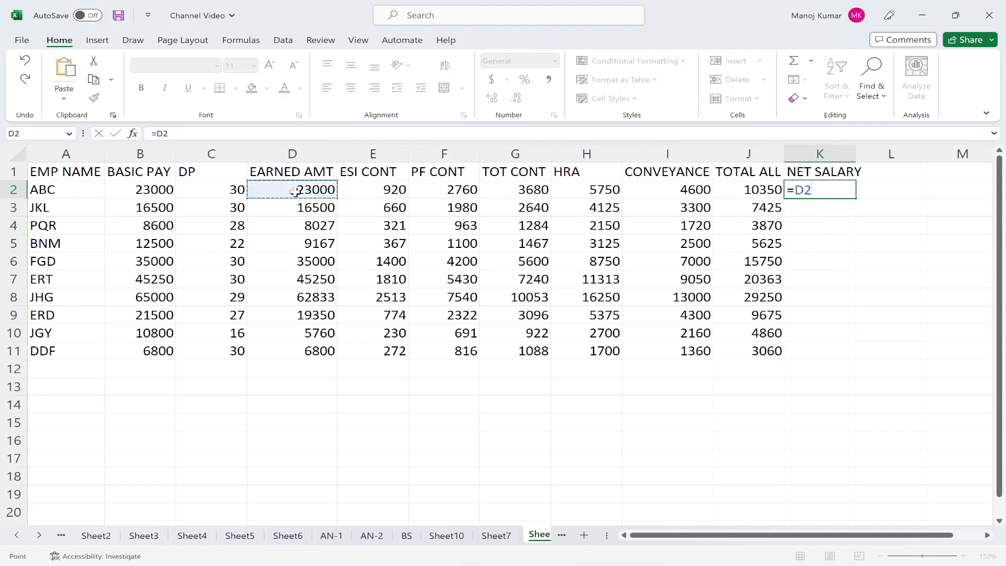
pyautogui.write('+')
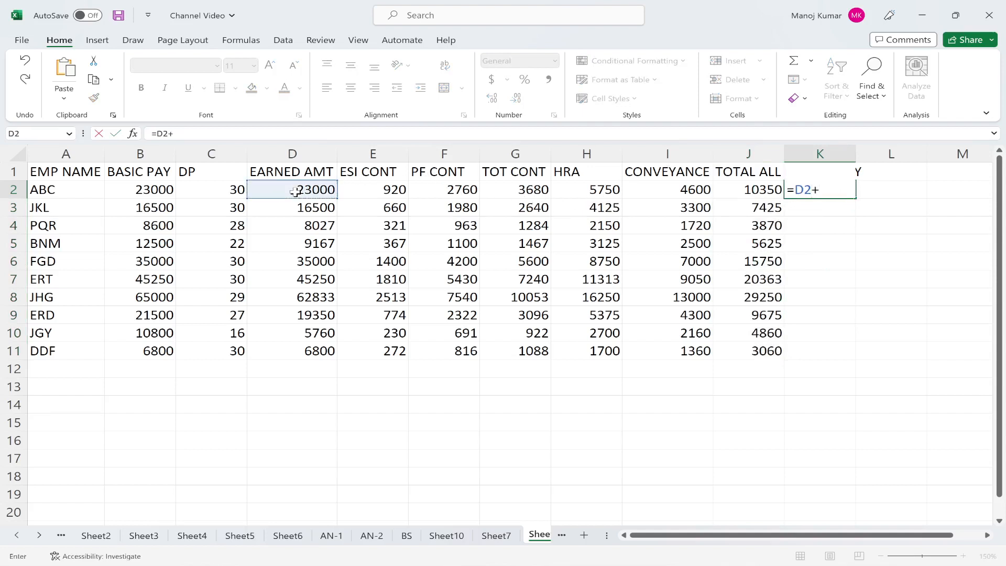
pyautogui.click(755, 191)
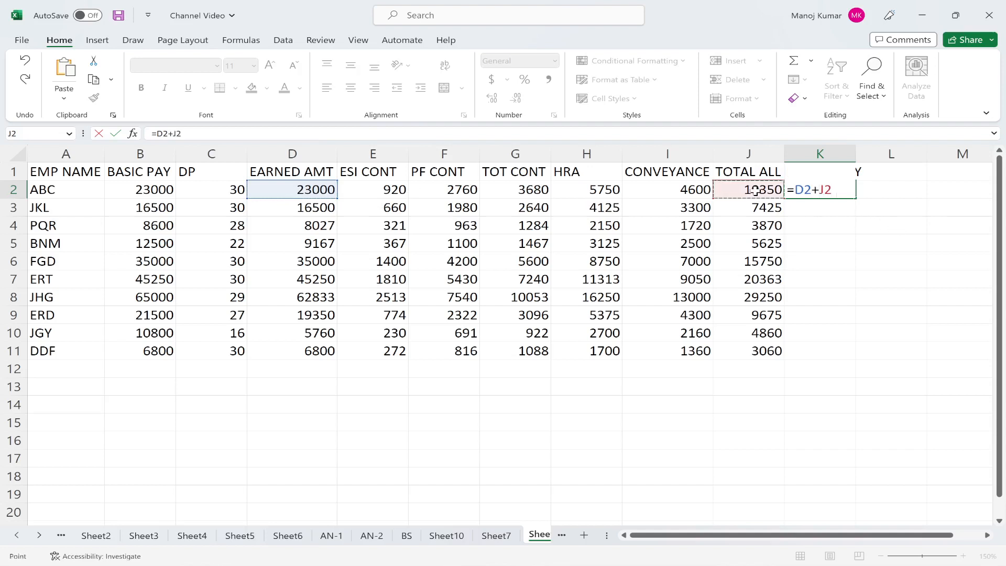
pyautogui.write('-')
pyautogui.click(516, 194)
pyautogui.press('Return')
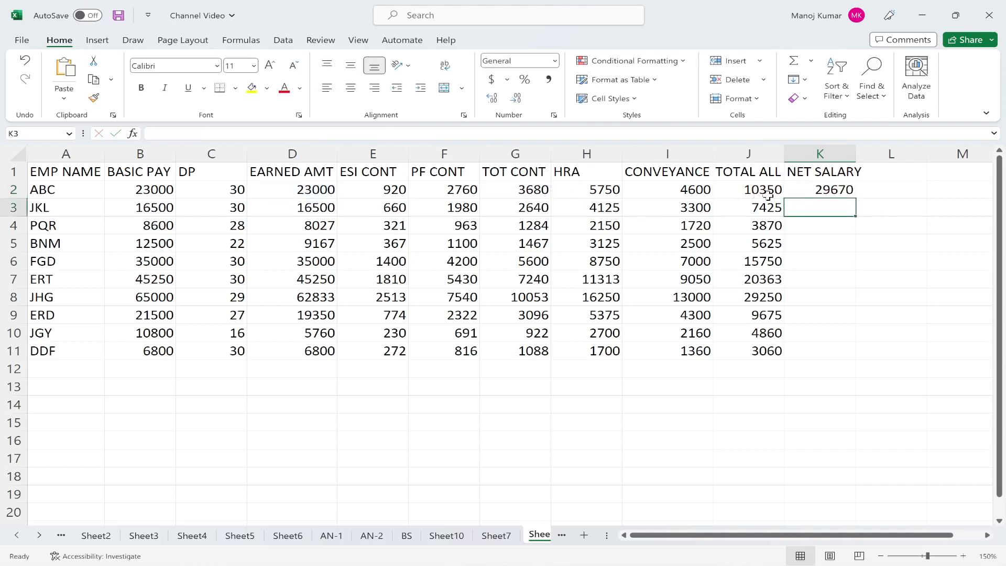
pyautogui.click(835, 190)
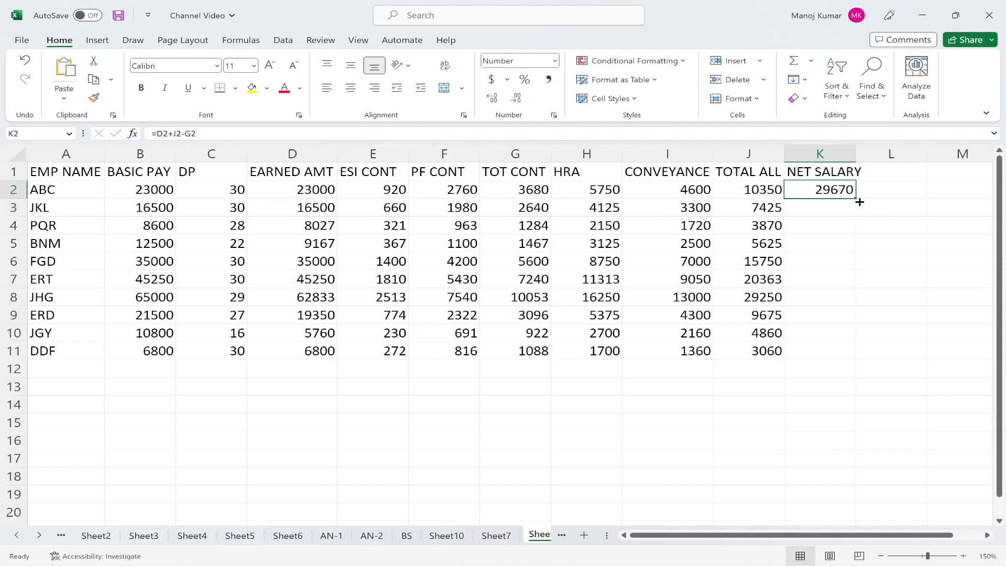
pyautogui.doubleClick(856, 199)
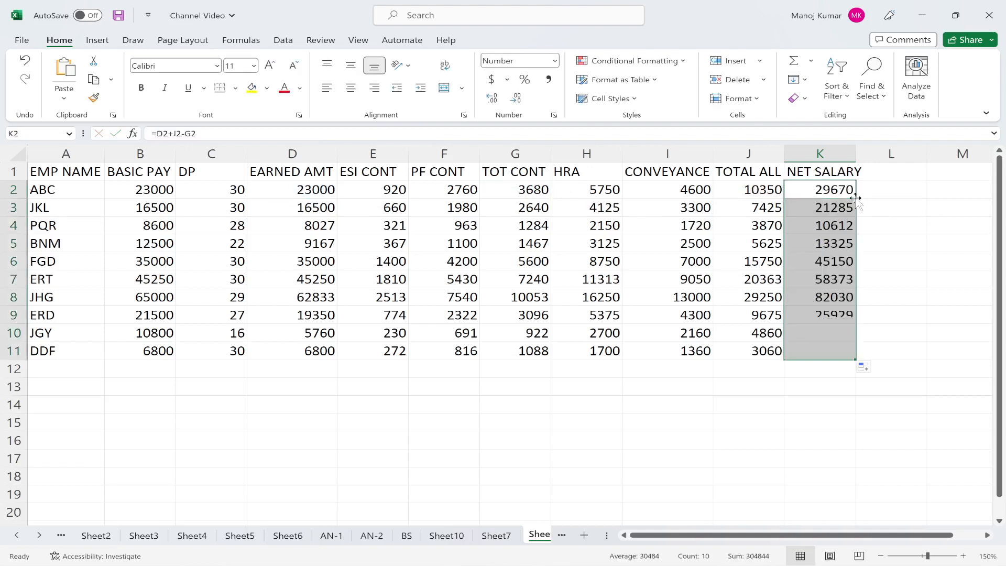
pyautogui.click(535, 385)
# Step: Enter the row label TOTAL in A12 below the employee names
pyautogui.click(65, 369)
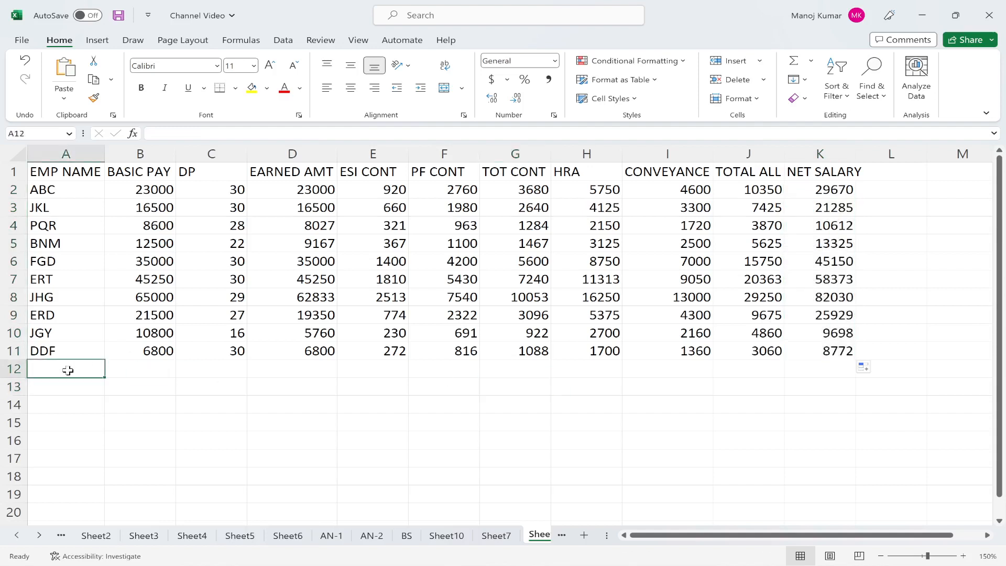
pyautogui.write('TOTAL')
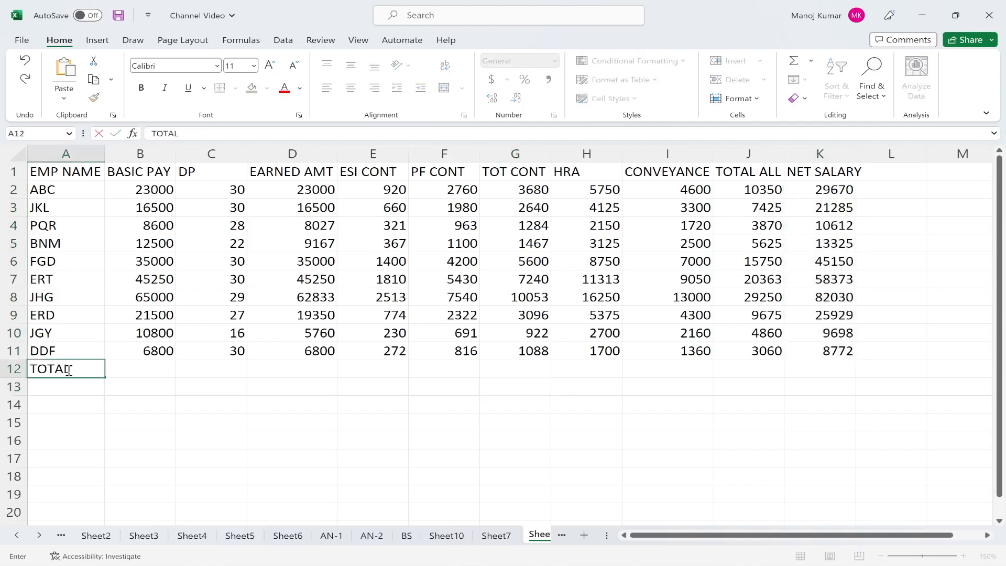
pyautogui.press('Return')
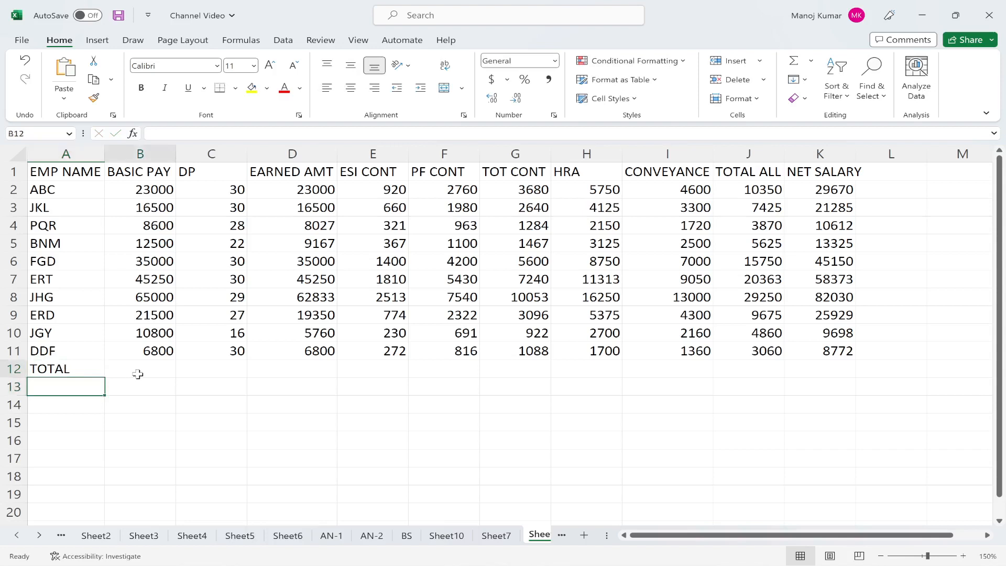
# Step: Enter =SUM(B2:B11) in B12 to total BASIC PAY and fill it across to K12 under NET SALARY
pyautogui.click(137, 374)
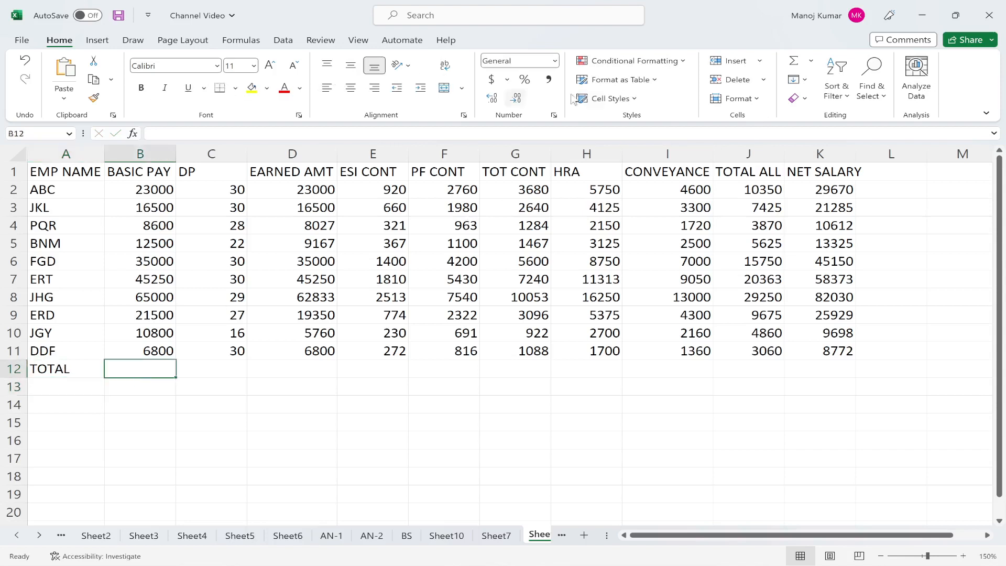
pyautogui.click(795, 62)
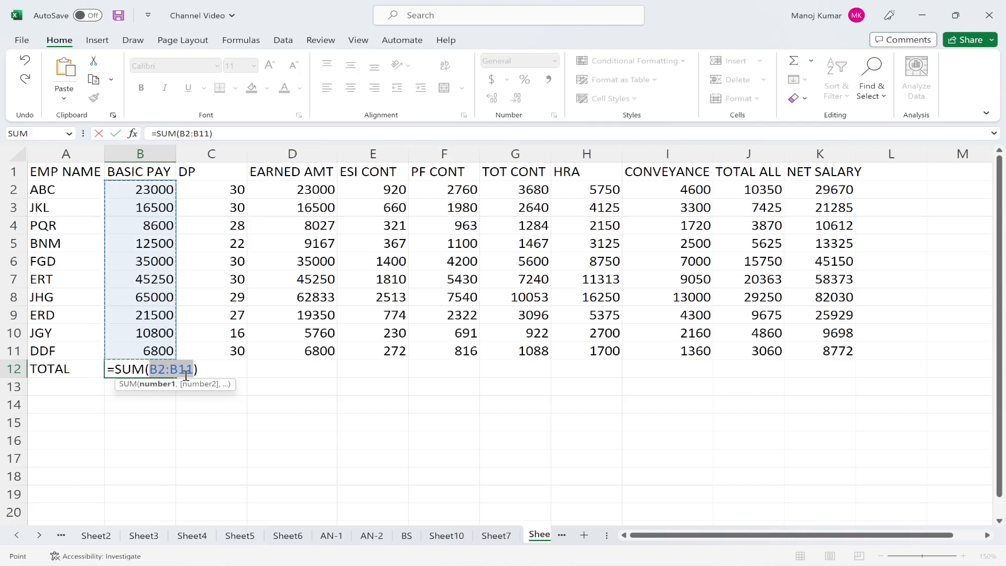
pyautogui.press('Return')
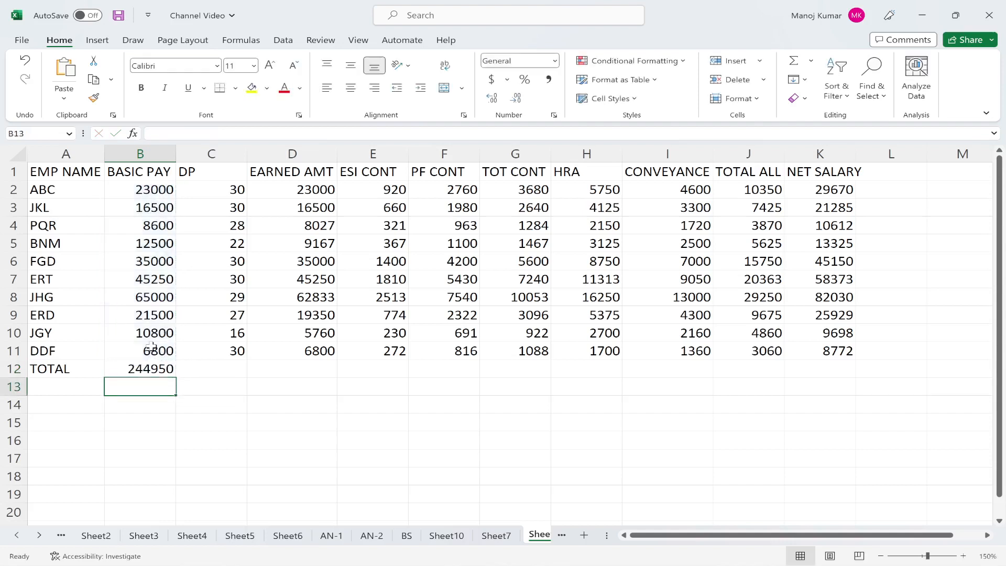
pyautogui.click(152, 369)
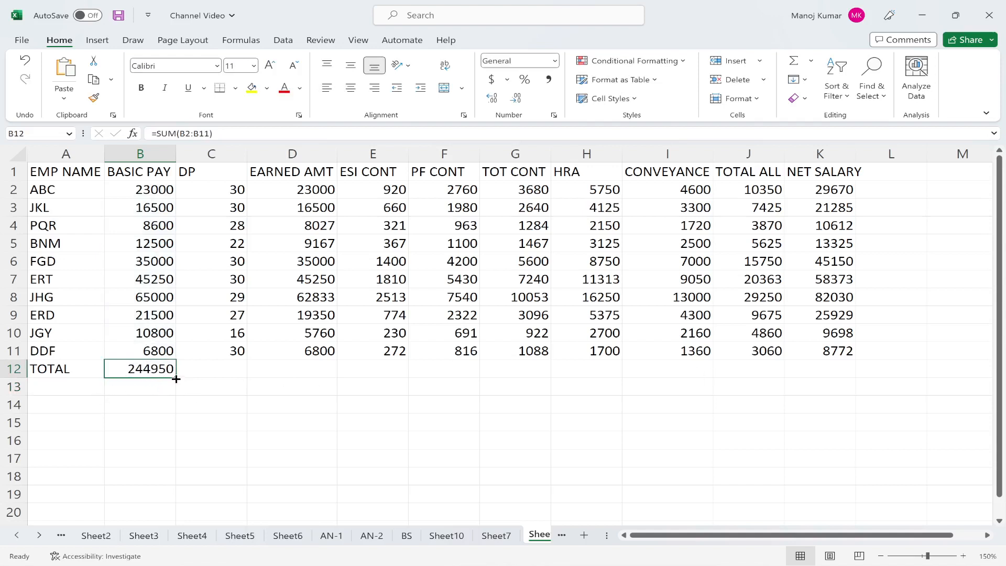
pyautogui.moveTo(176, 379); pyautogui.dragTo(885, 376)
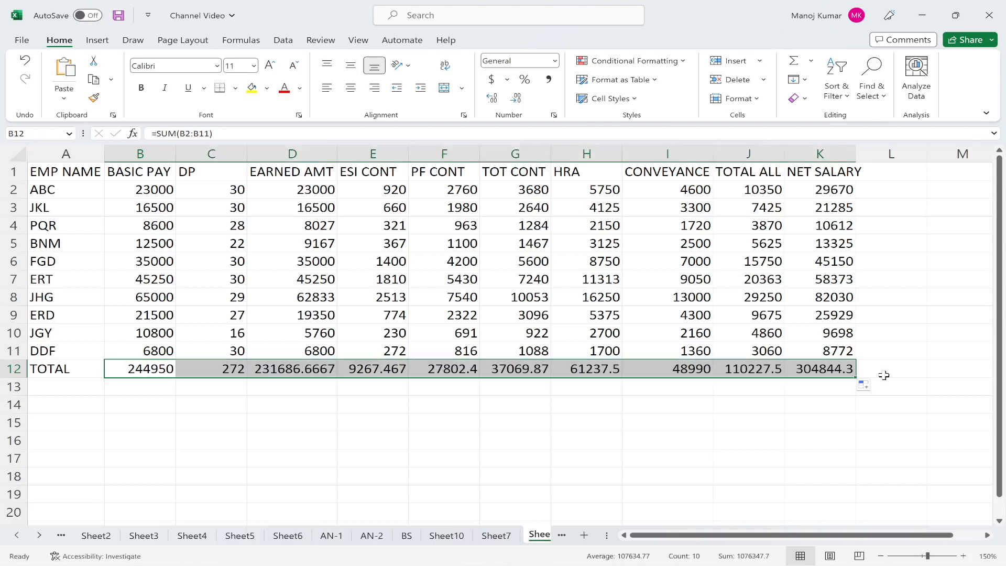
# Step: Clear the total of the DP column in C12
pyautogui.click(230, 366)
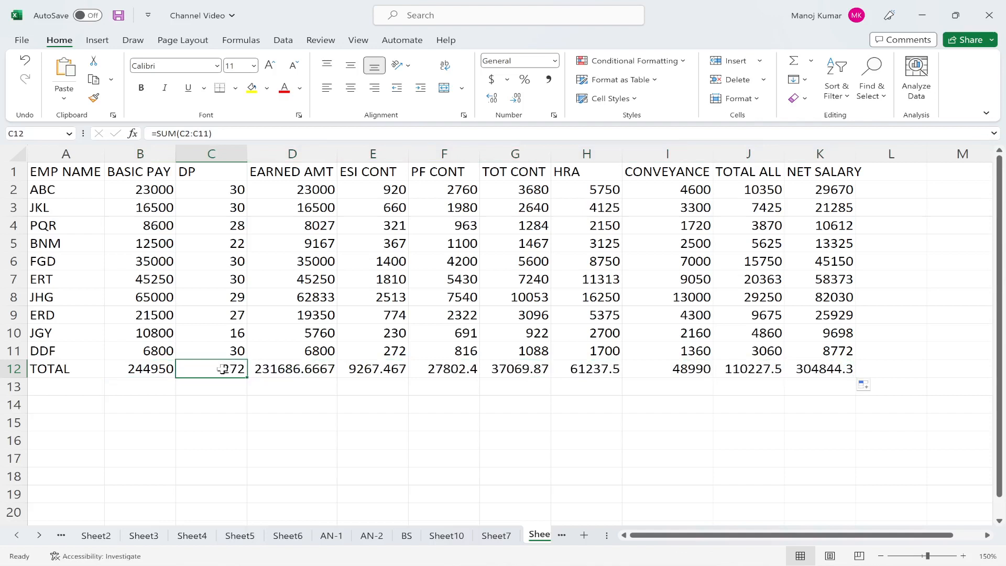
pyautogui.doubleClick(225, 367)
pyautogui.press('Escape')
pyautogui.doubleClick(222, 370)
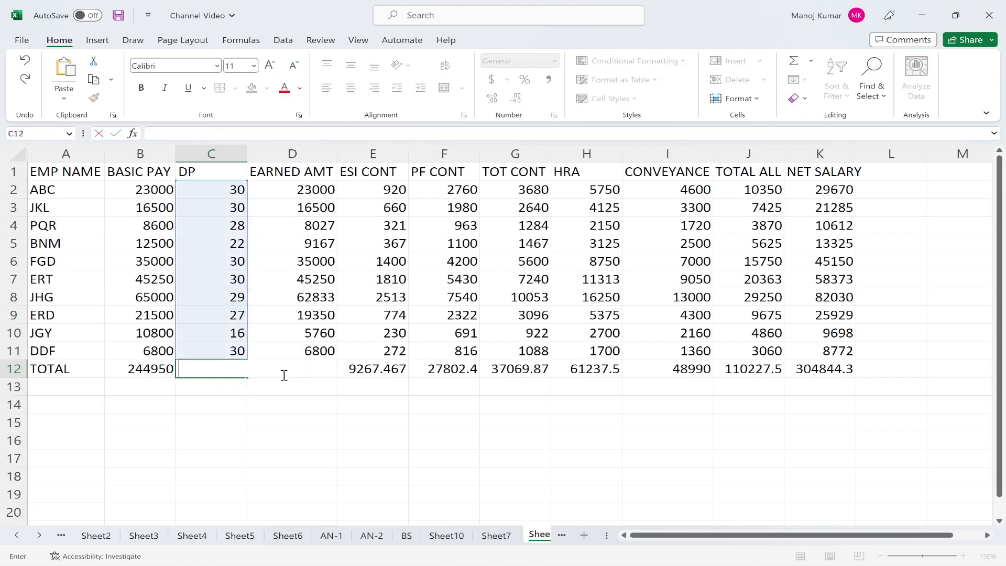
pyautogui.press('Escape')
pyautogui.press('BackSpace')
pyautogui.press('Return')
pyautogui.click(297, 372)
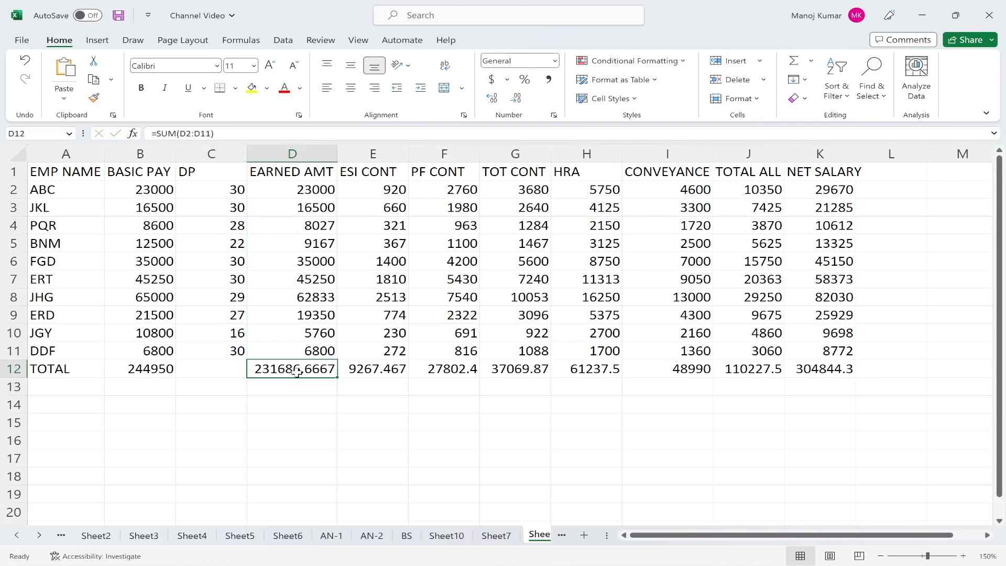
pyautogui.click(387, 371)
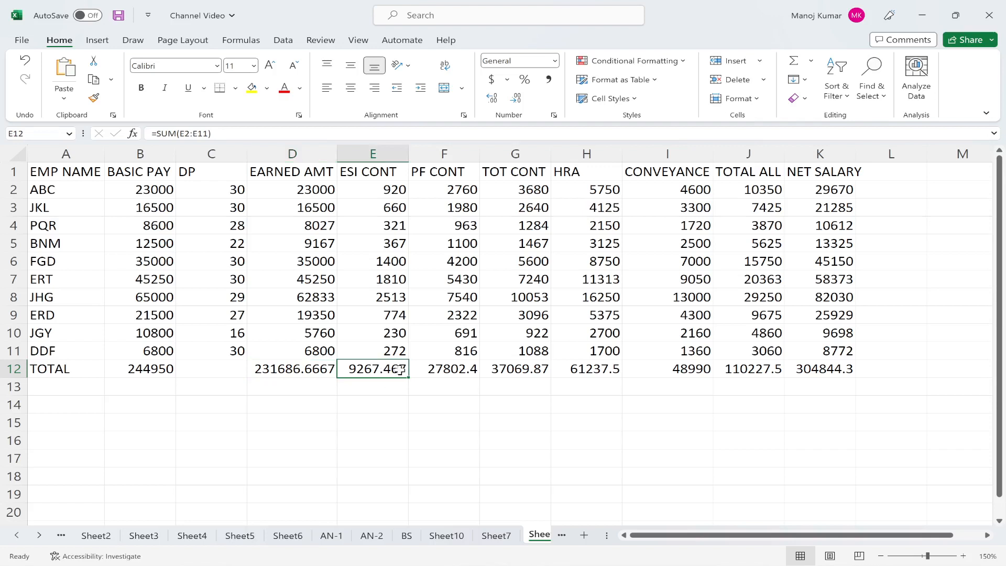
pyautogui.click(460, 370)
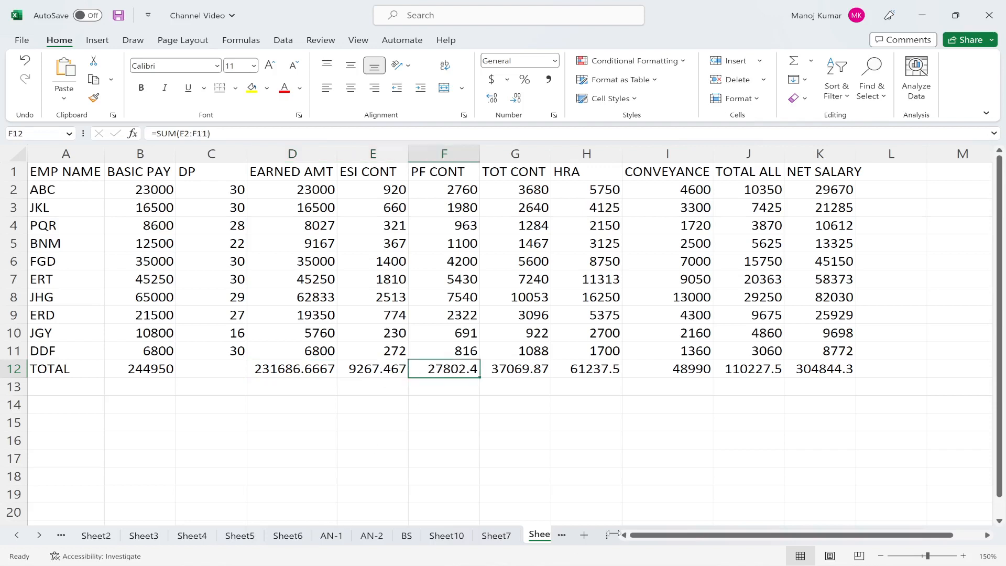
# Step: Add a new worksheet after Sheet8 and set its zoom to 150%
pyautogui.click(537, 541)
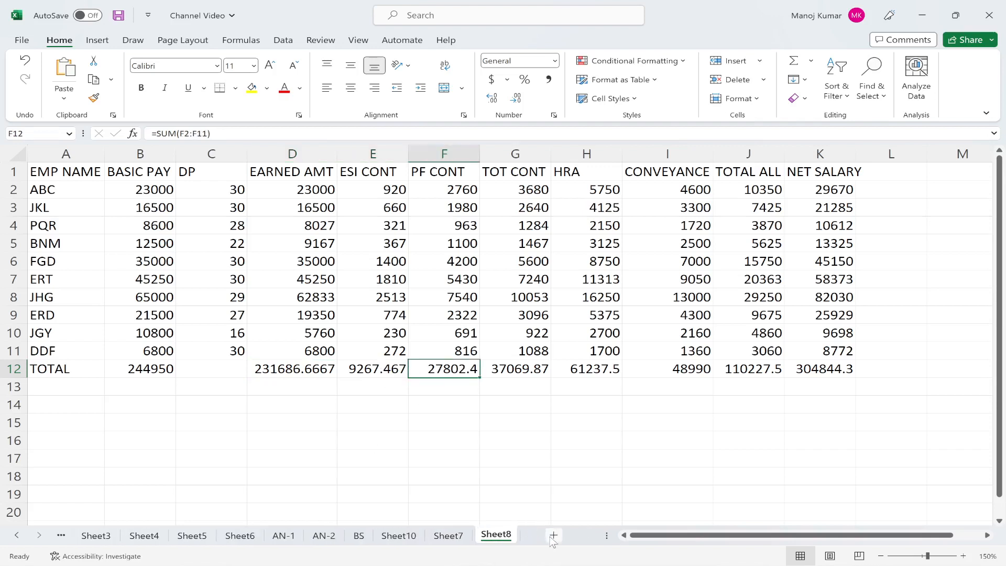
pyautogui.click(556, 541)
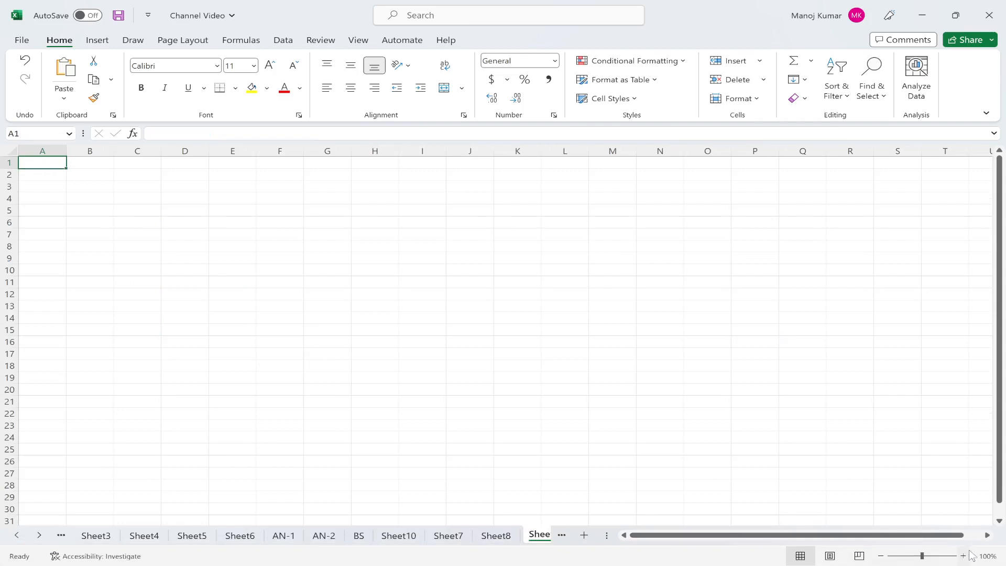
pyautogui.click(963, 556)
pyautogui.click(963, 556)
pyautogui.click(963, 556)
pyautogui.click(963, 556)
pyautogui.click(963, 556)
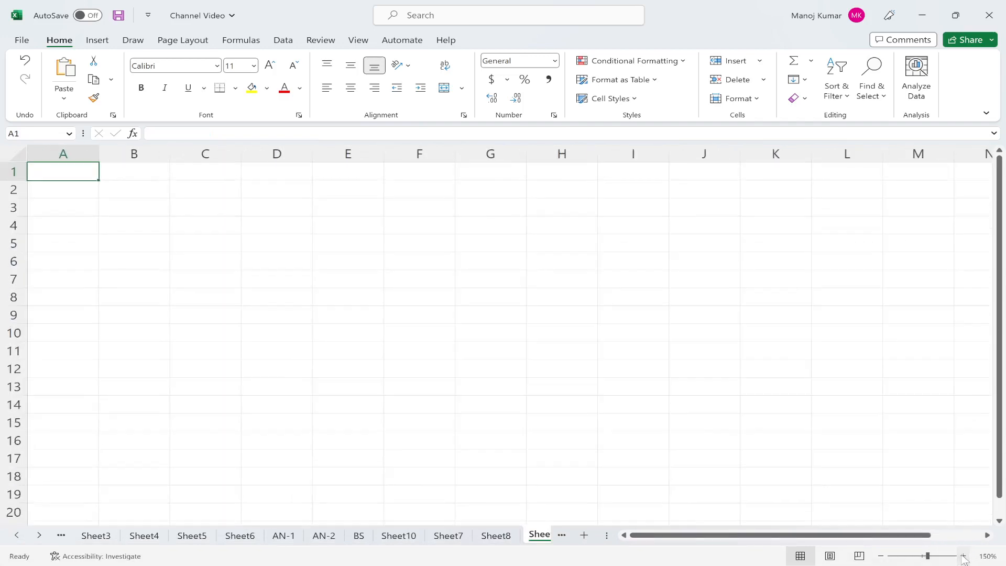
# Step: Enter the label TOTAL CONTRIBUTION in A1 and fit the width of column A to it
pyautogui.write('T')
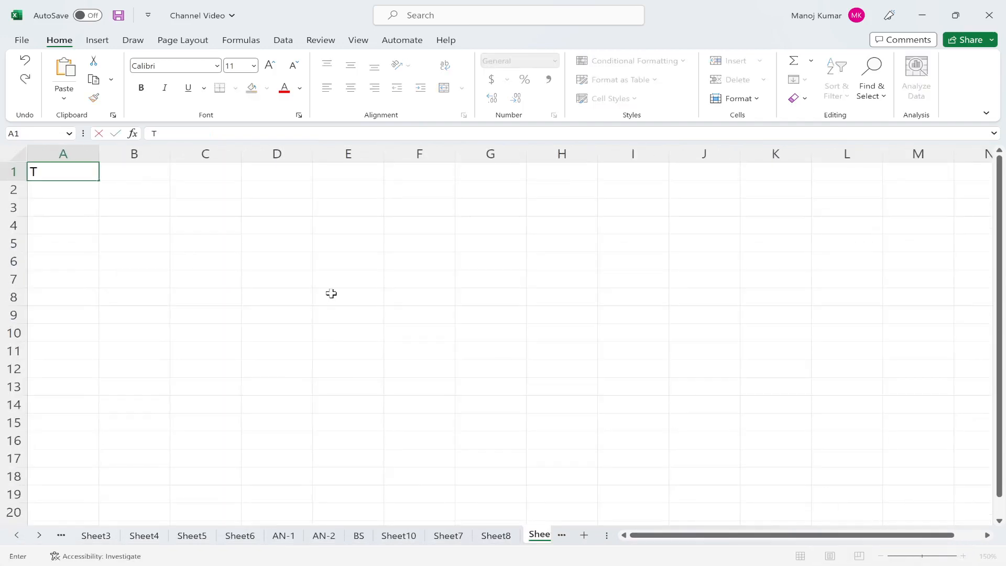
pyautogui.write('OTAL CONTRICBUTION')
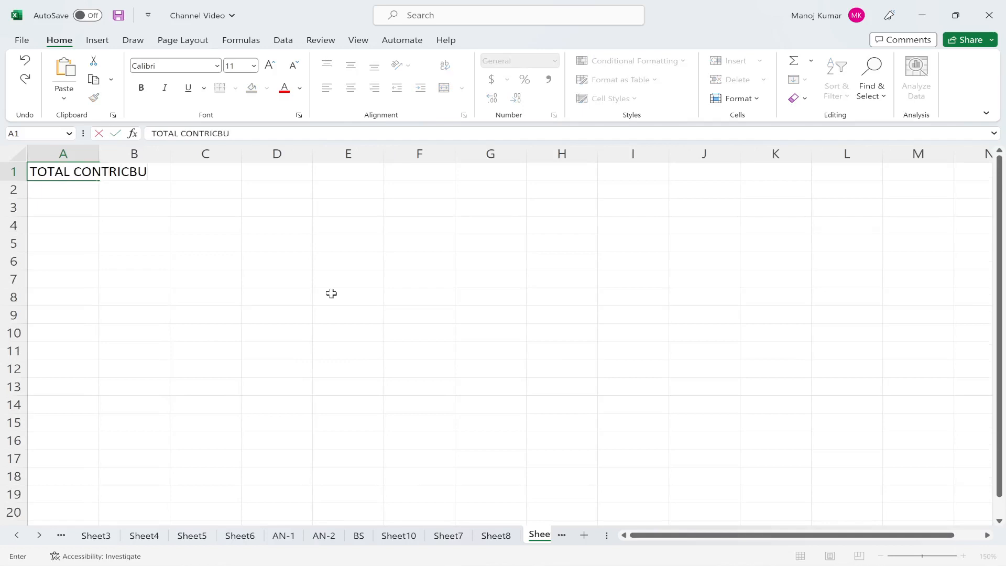
pyautogui.press('BackSpace')
pyautogui.press('BackSpace')
pyautogui.press('BackSpace')
pyautogui.press('BackSpace')
pyautogui.press('BackSpace')
pyautogui.write('BUTION')
pyautogui.press('Return')
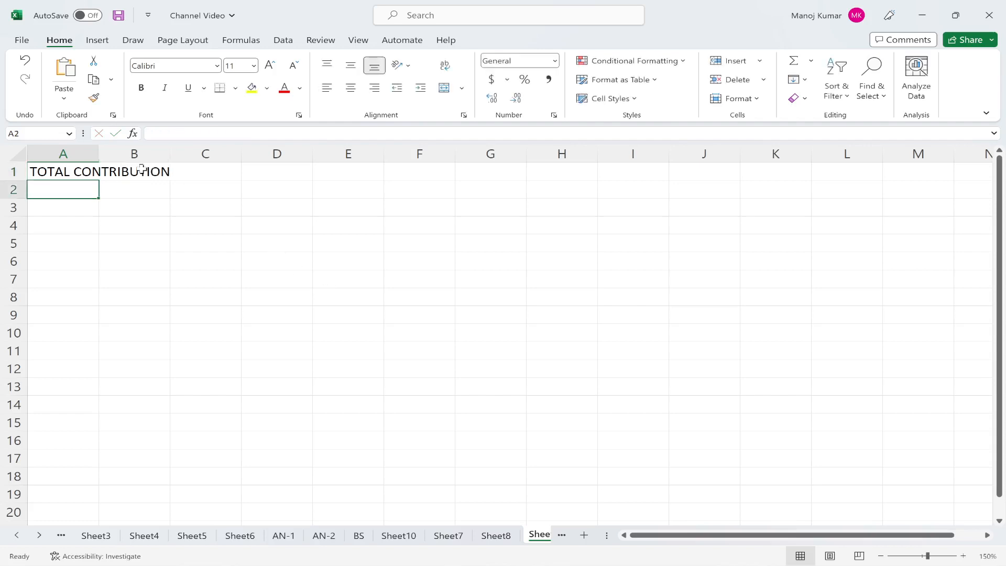
pyautogui.doubleClick(100, 151)
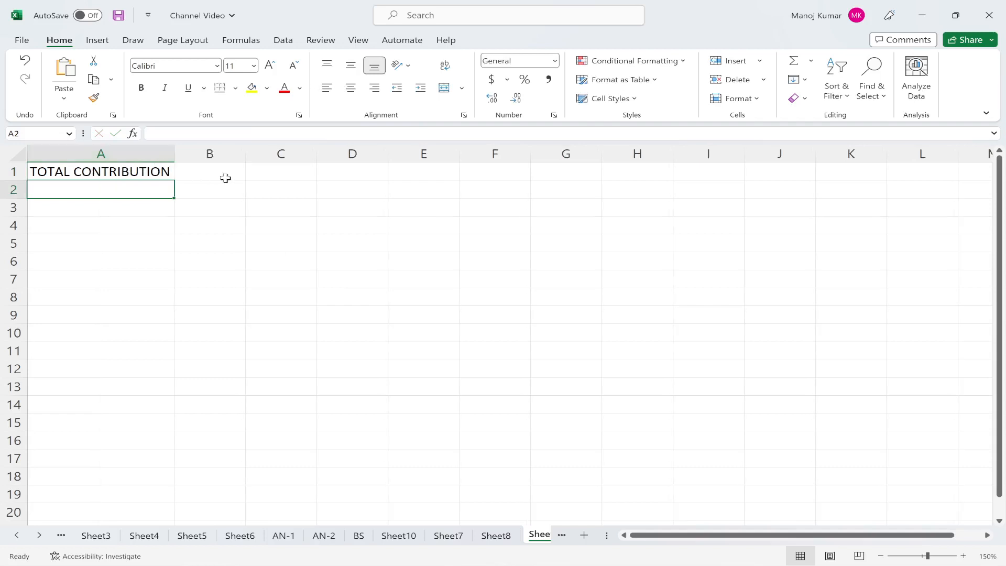
# Step: Enter the cross-sheet formula =SHEET8!G10 in B1 of Sheet9, beside the TOTAL CONTRIBUTION label
pyautogui.click(229, 174)
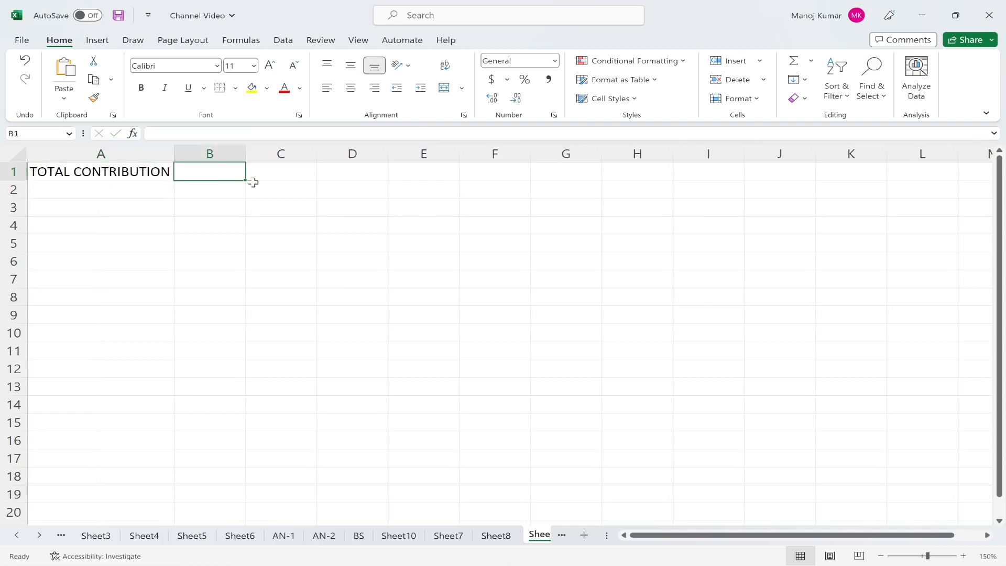
pyautogui.click(535, 540)
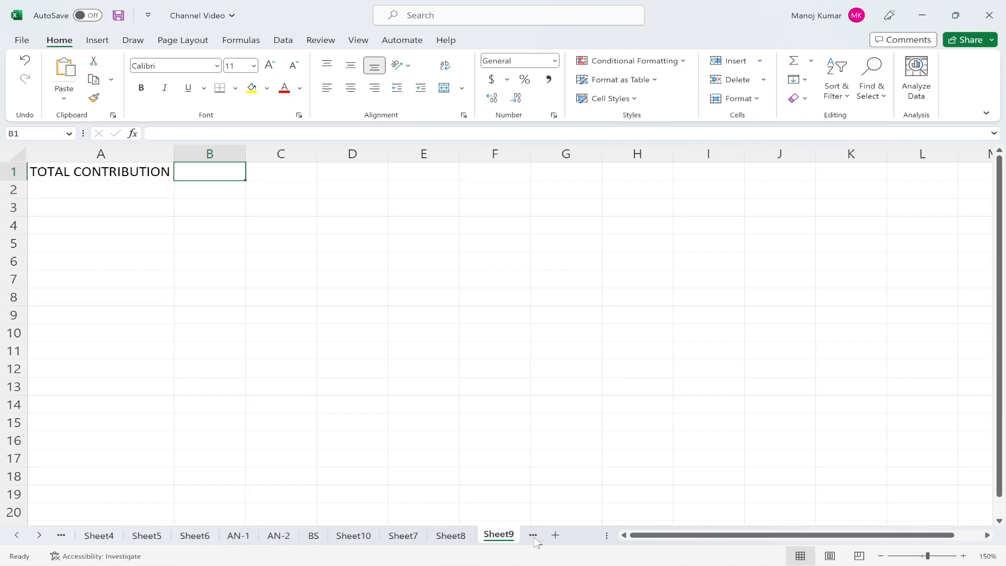
pyautogui.click(451, 537)
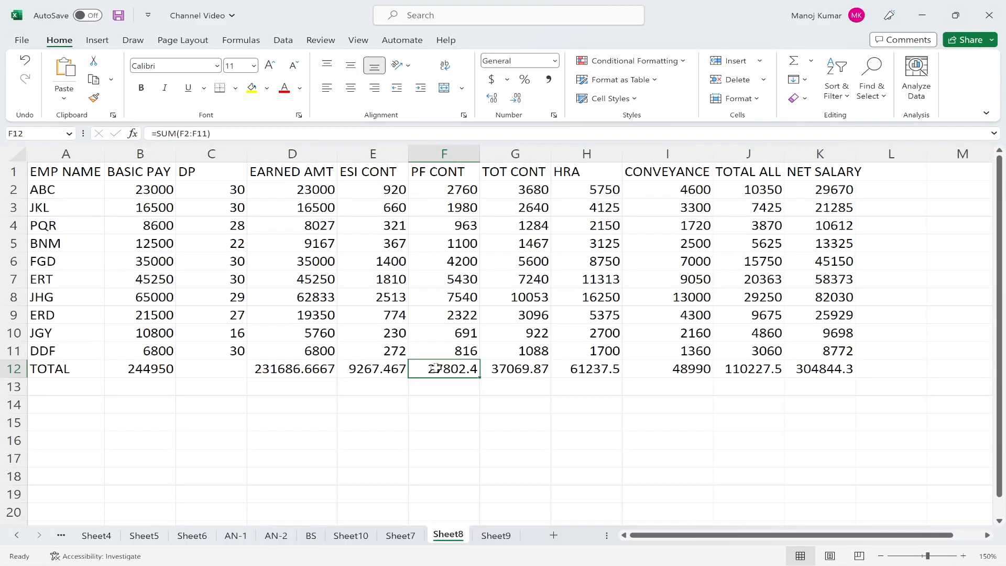
pyautogui.click(521, 371)
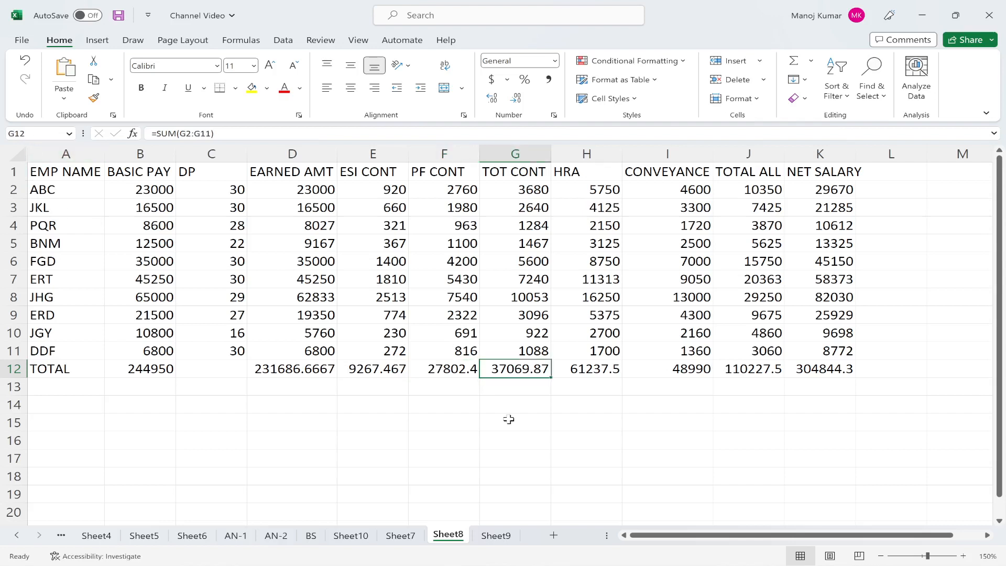
pyautogui.click(496, 535)
pyautogui.write('=SHEET')
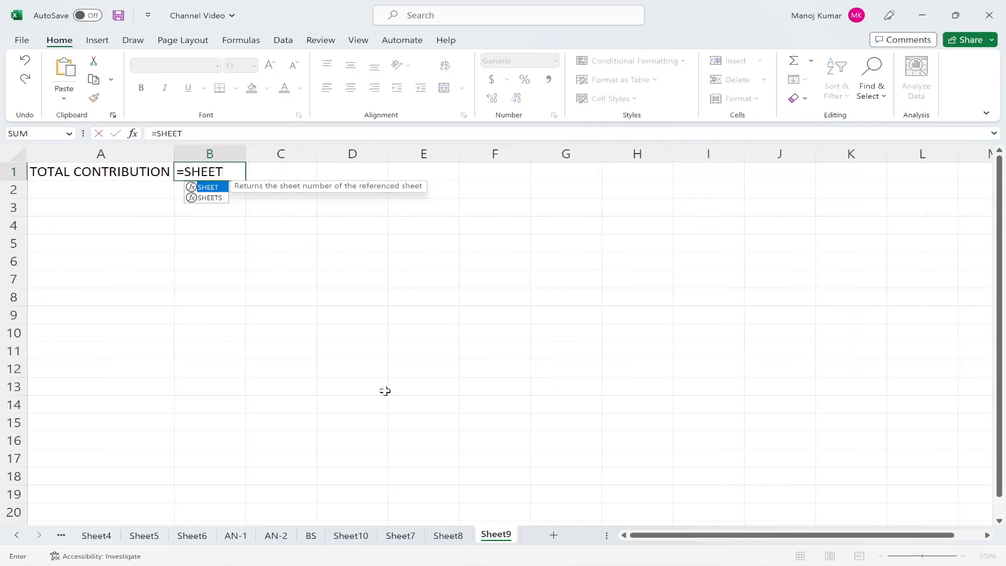
pyautogui.write('8')
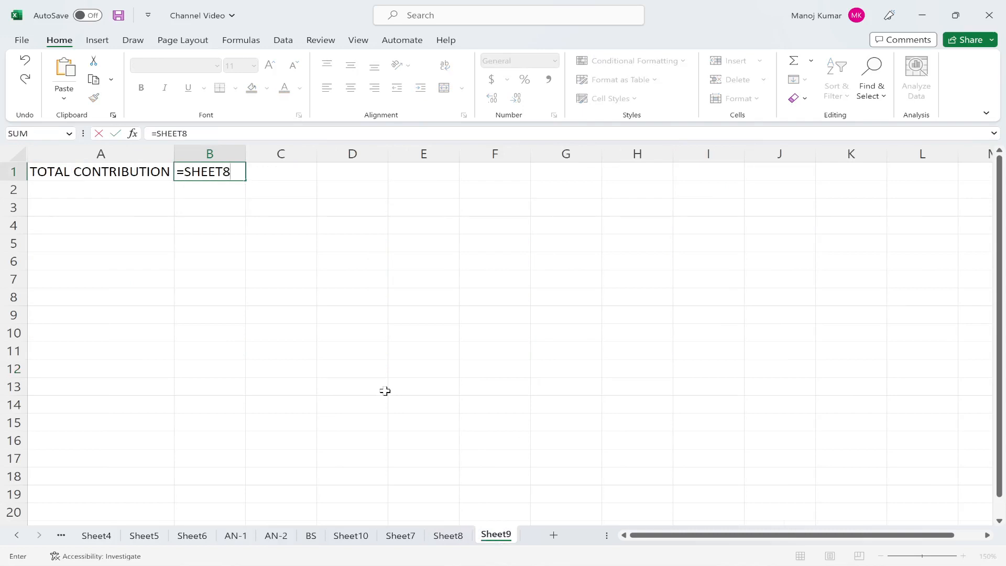
pyautogui.write('!G10')
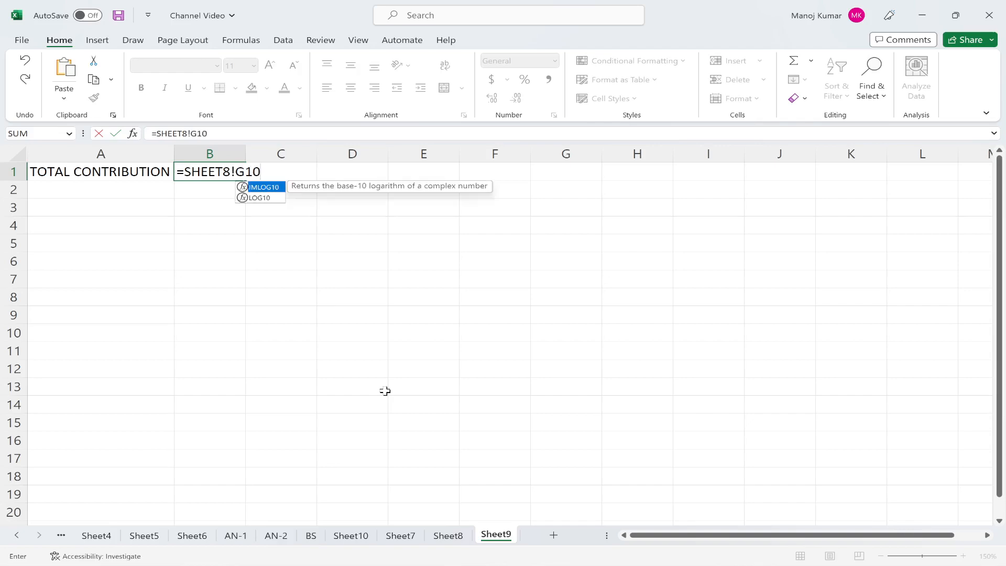
pyautogui.press('Return')
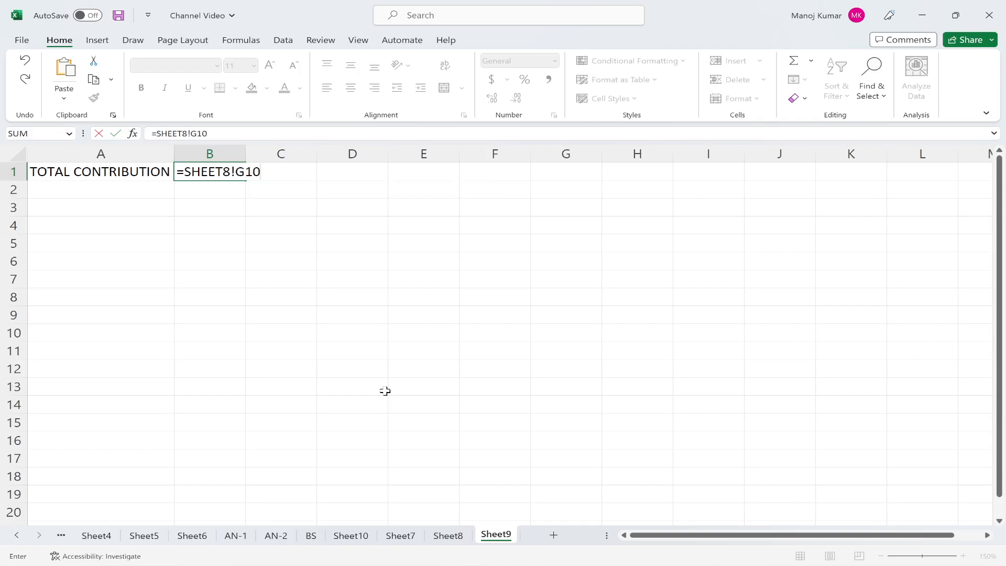
# Step: Correct the formula in B1 of Sheet9 to =Sheet8!G12 and compare it with the TOT CONT total on Sheet8
pyautogui.click(448, 534)
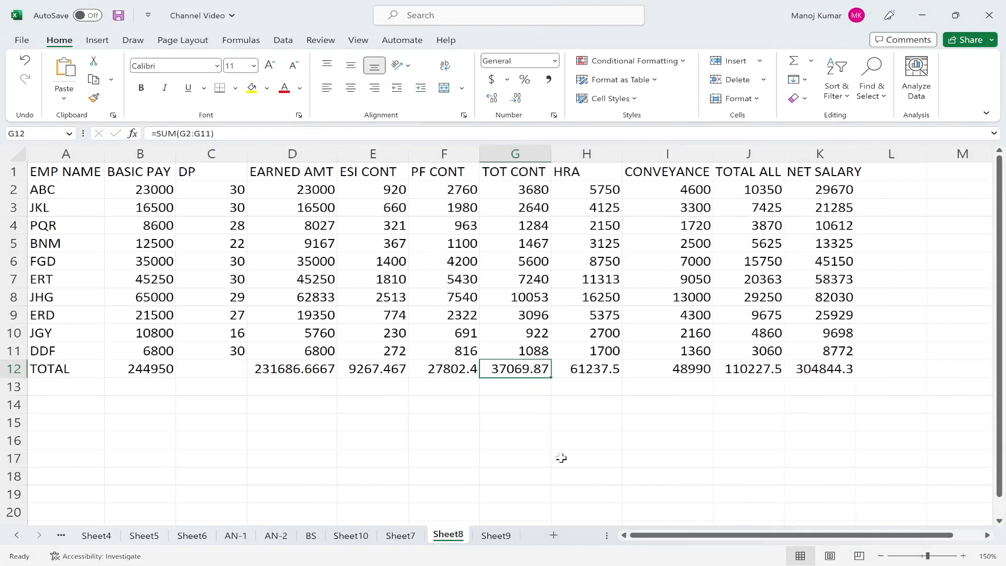
pyautogui.click(489, 540)
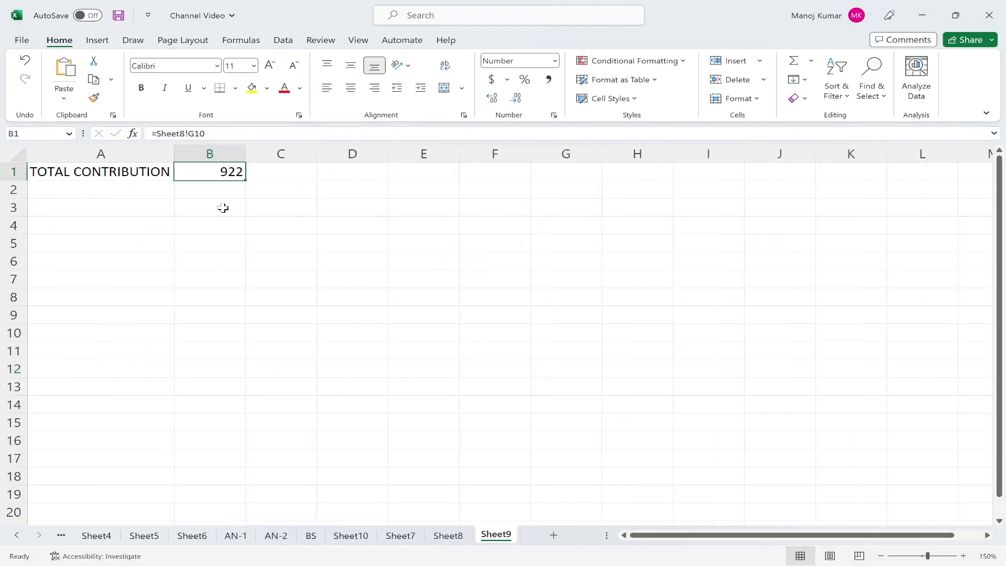
pyautogui.click(213, 134)
pyautogui.press('BackSpace')
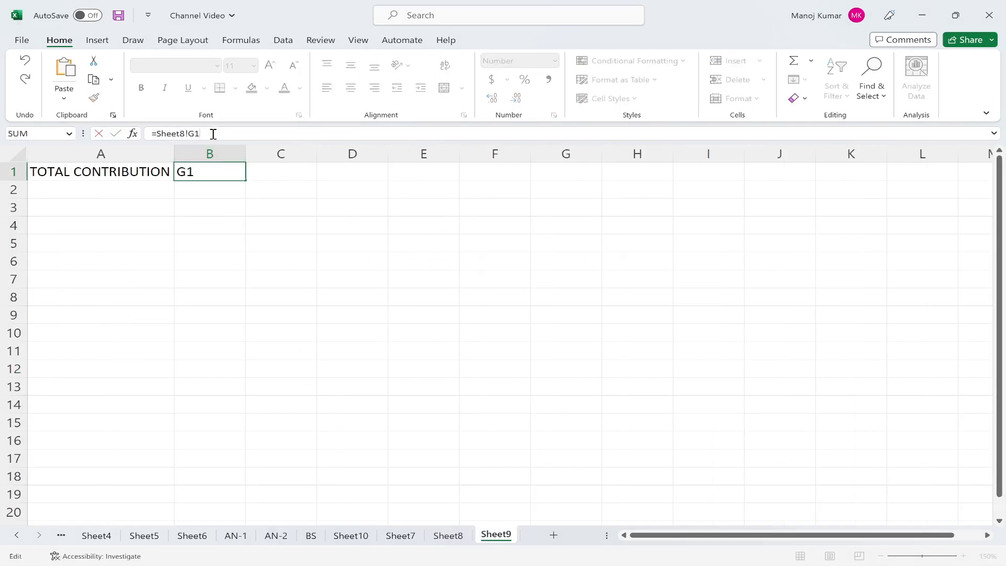
pyautogui.press('Return')
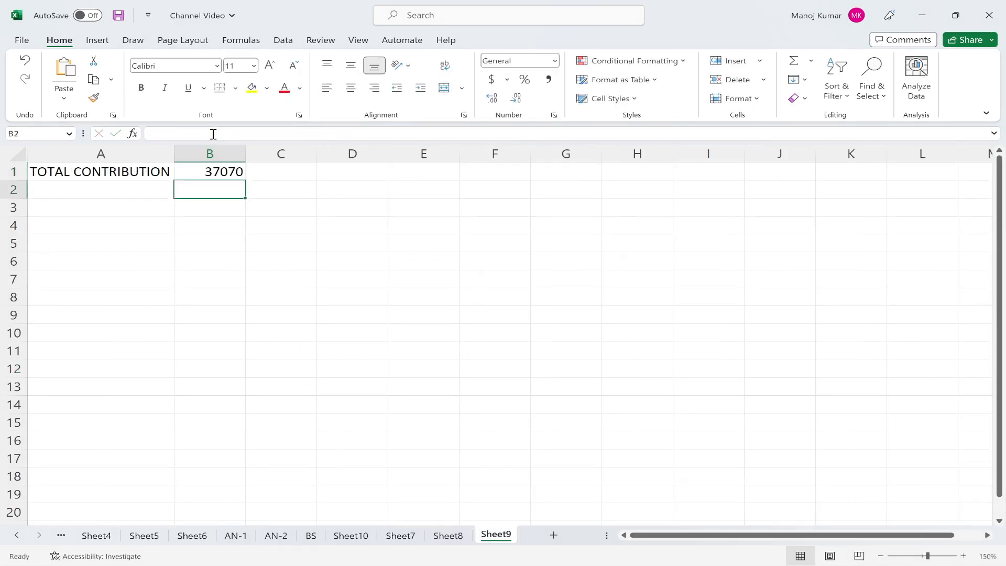
pyautogui.click(217, 172)
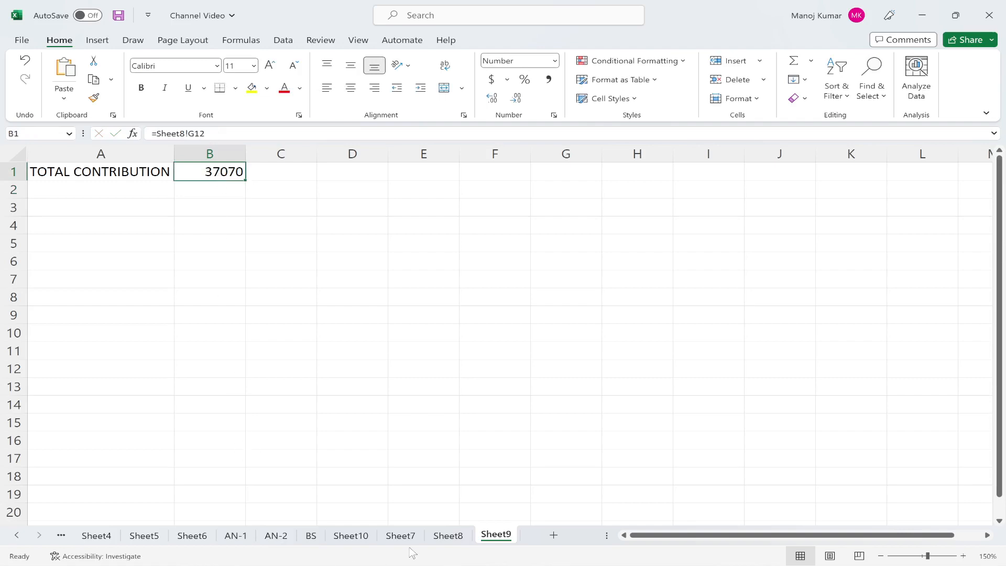
pyautogui.click(454, 536)
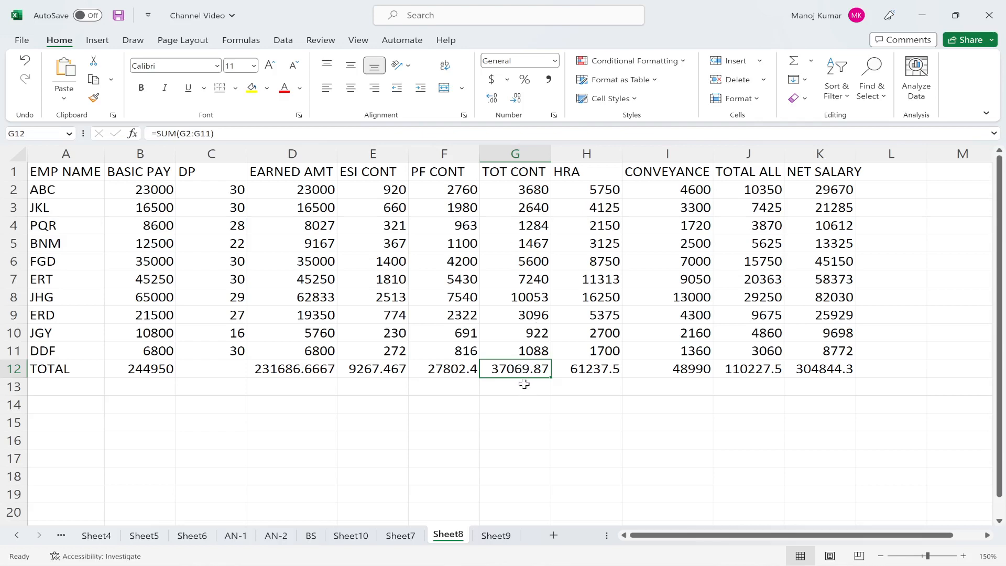
pyautogui.click(506, 535)
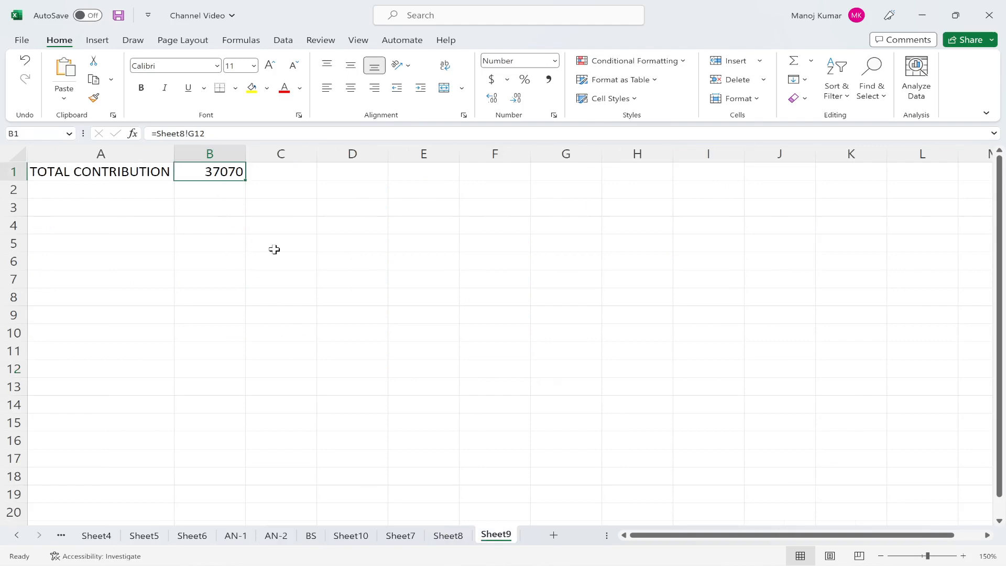
# Step: Format the totals in D12:K12 of Sheet8 to zero decimal places and compare the TOT CONT total with Sheet9
pyautogui.click(451, 538)
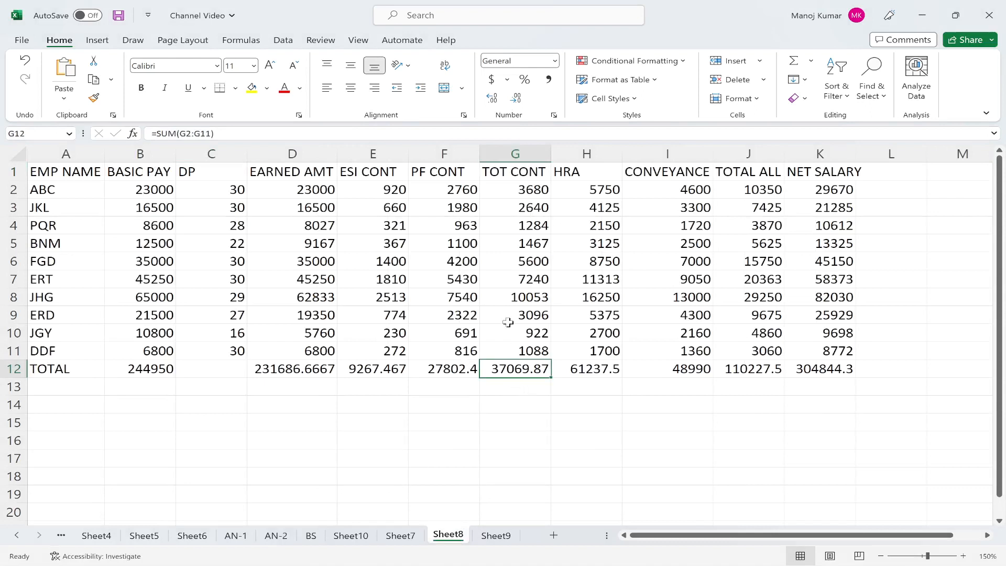
pyautogui.click(297, 371)
pyautogui.hotkey('shift', 'Right')
pyautogui.hotkey('shift', 'Right')
pyautogui.hotkey('shift', 'Right')
pyautogui.hotkey('shift', 'Right')
pyautogui.hotkey('shift', 'Right')
pyautogui.hotkey('shift', 'Right')
pyautogui.hotkey('shift', 'Right')
pyautogui.hotkey('shift', 'Right')
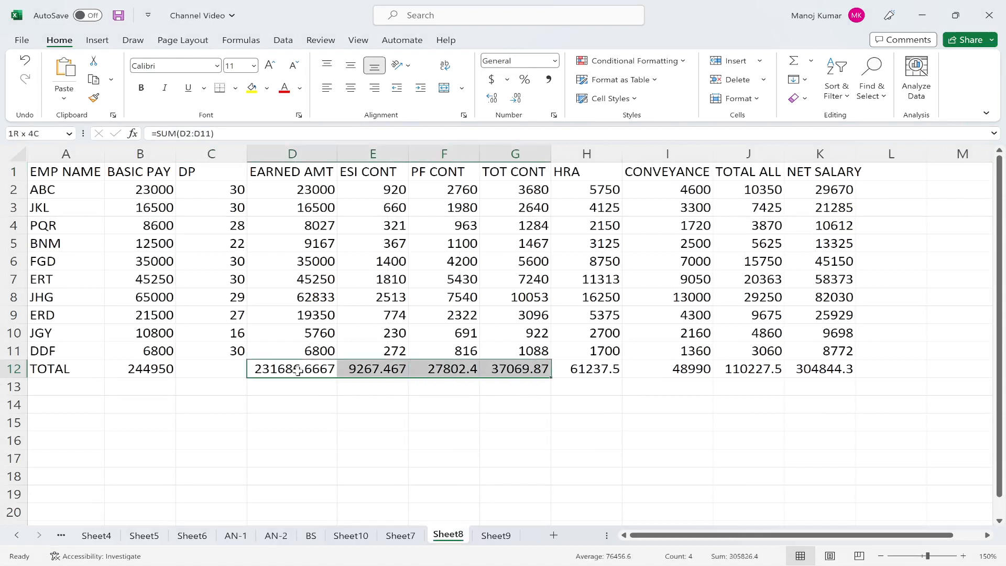
pyautogui.hotkey('shift', 'Left')
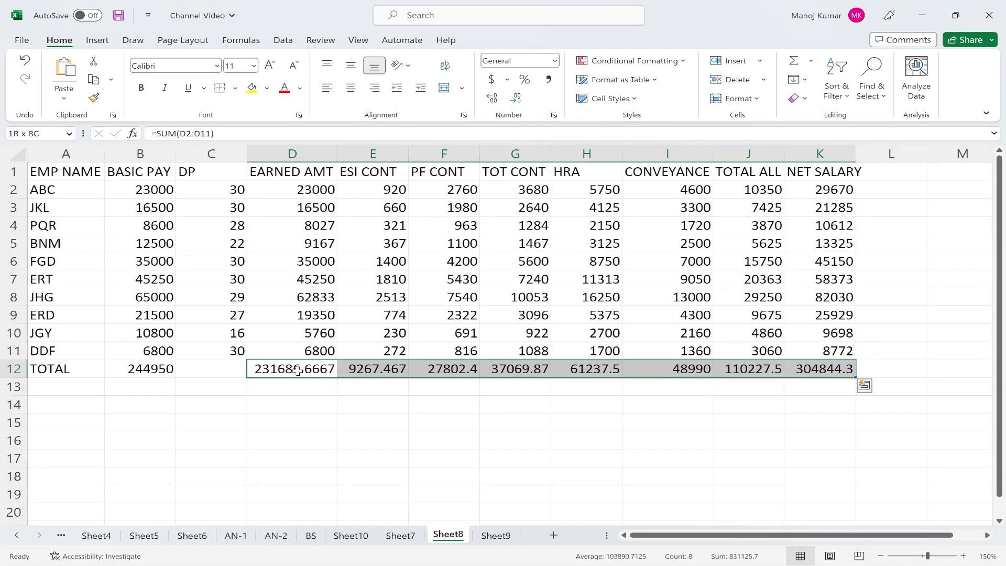
pyautogui.click(516, 97)
pyautogui.click(516, 97)
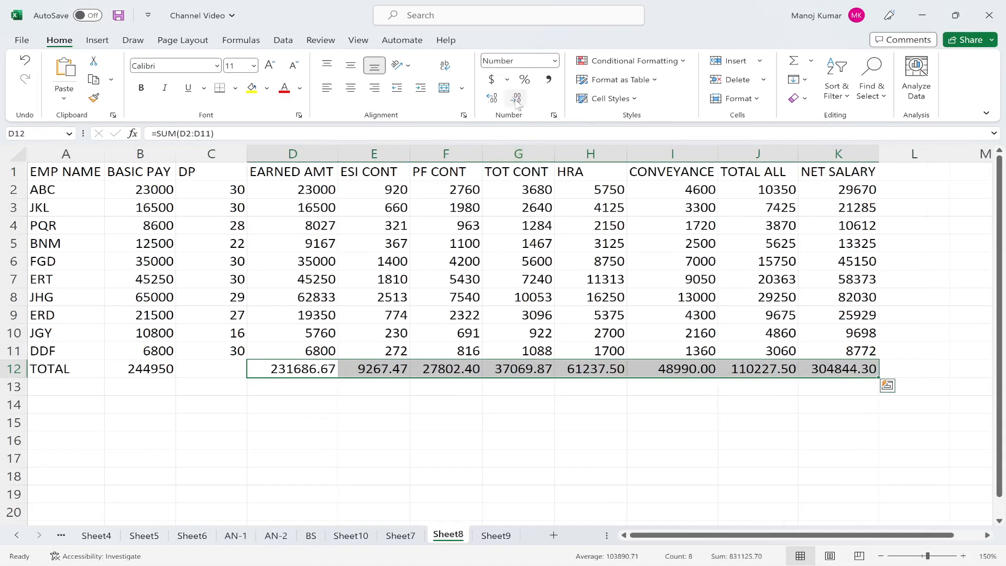
pyautogui.click(517, 99)
pyautogui.click(517, 99)
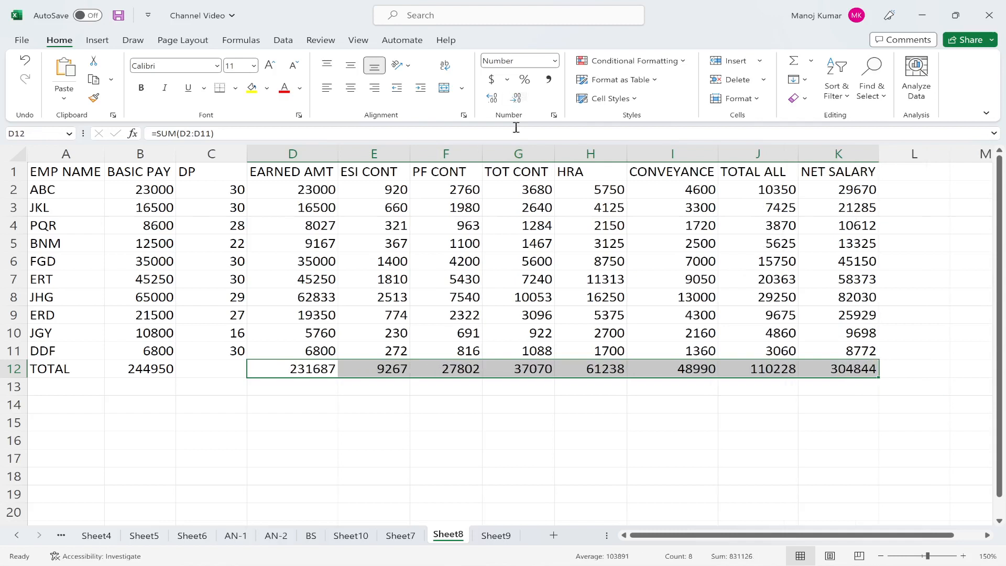
pyautogui.click(518, 401)
pyautogui.click(521, 372)
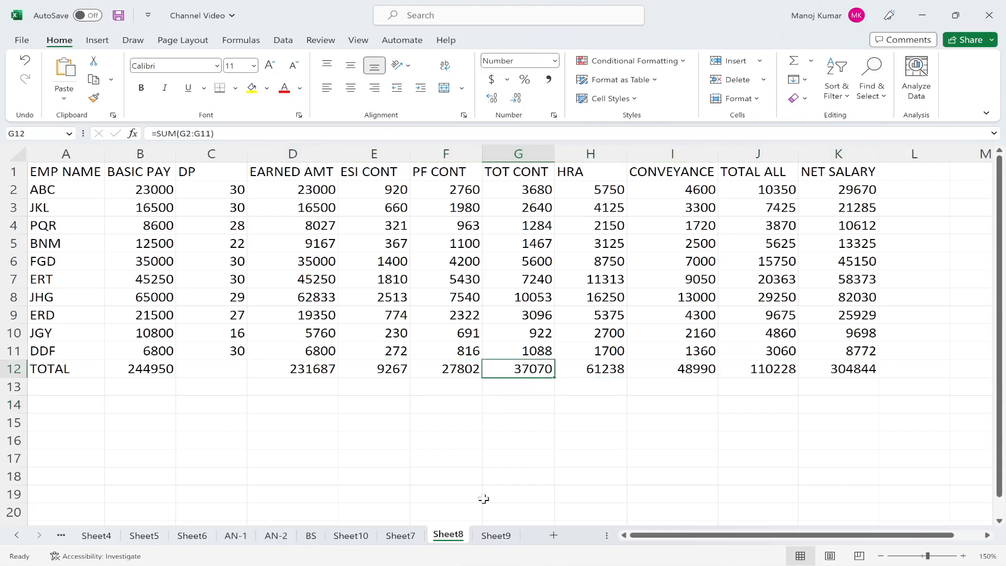
pyautogui.press('Return')
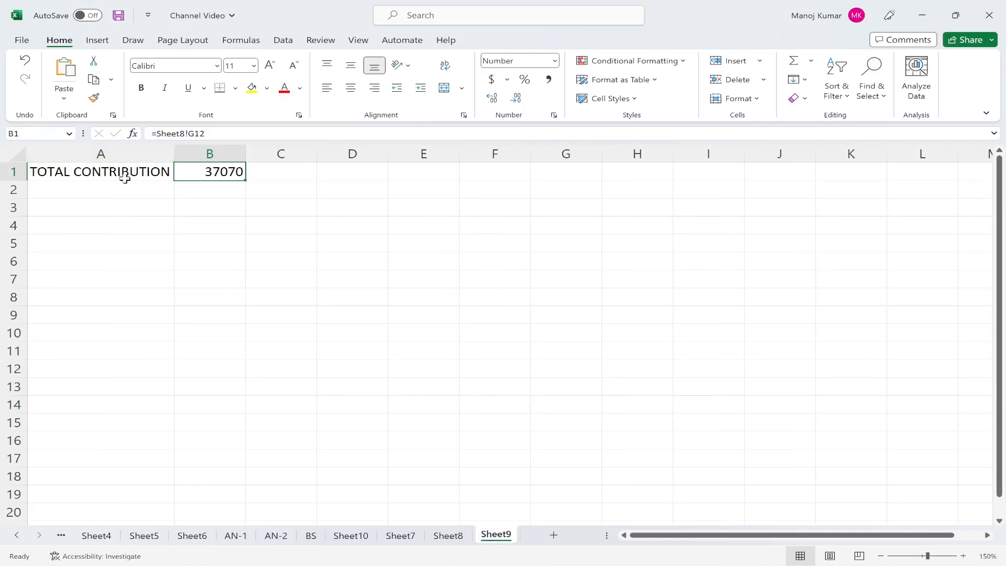
# Step: Enter the label TOTAL ALLOWANCES in A2 of Sheet9
pyautogui.click(122, 195)
pyautogui.write('TOTAL ')
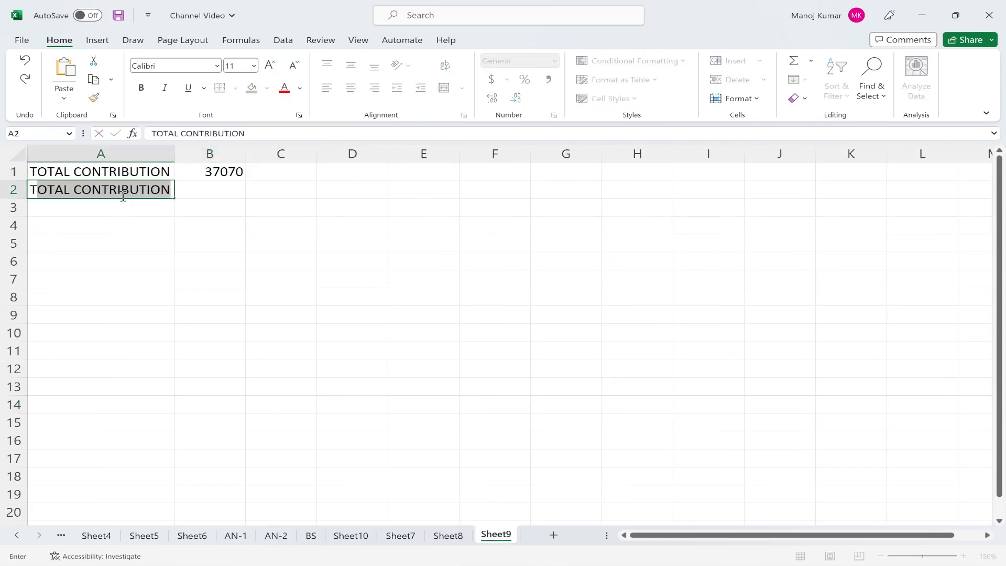
pyautogui.write('AL')
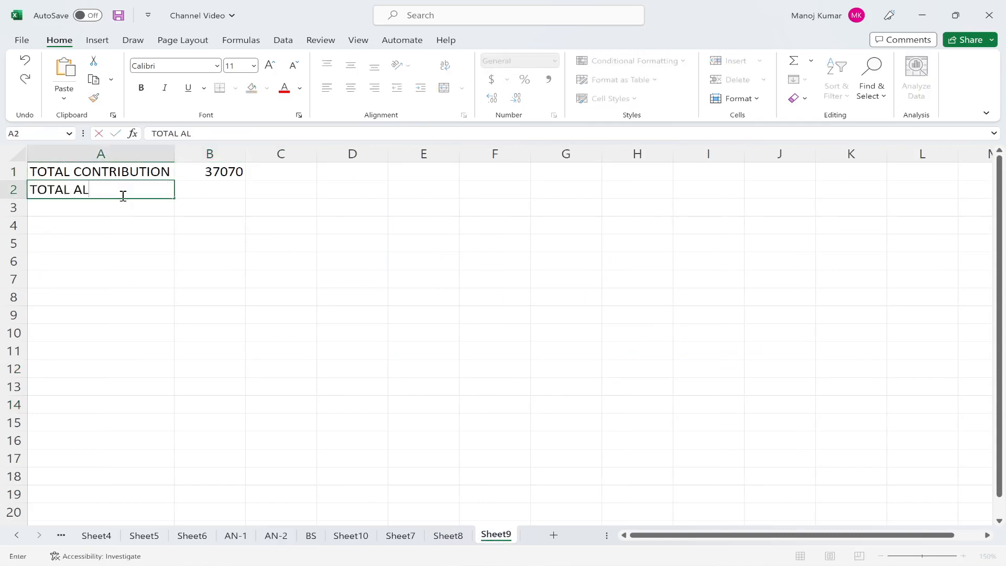
pyautogui.write('LOWANCES')
pyautogui.press('Return')
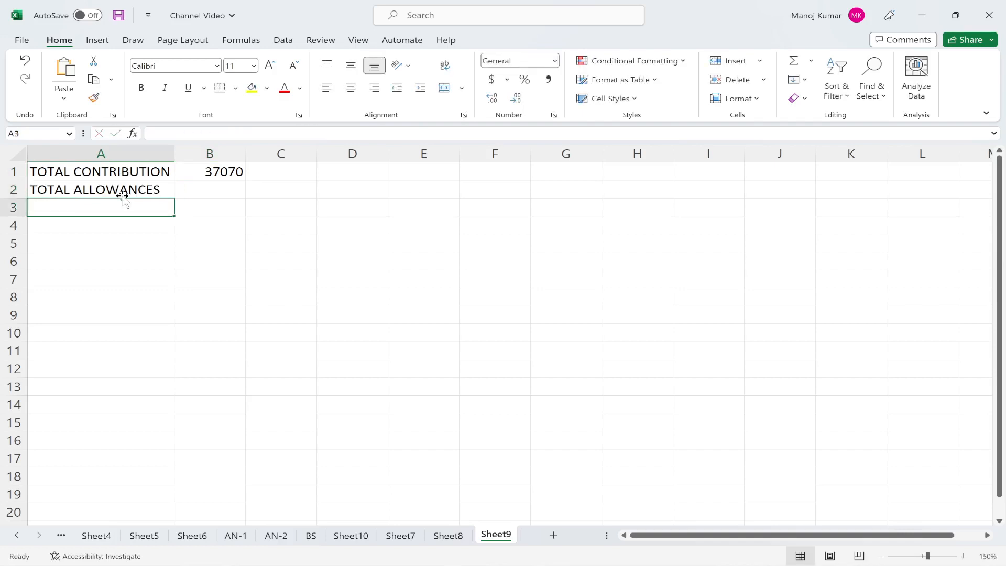
# Step: Link B2 of Sheet9 to the TOTAL ALL total on Sheet8 with the formula =Sheet8!J12
pyautogui.click(195, 190)
pyautogui.write('=')
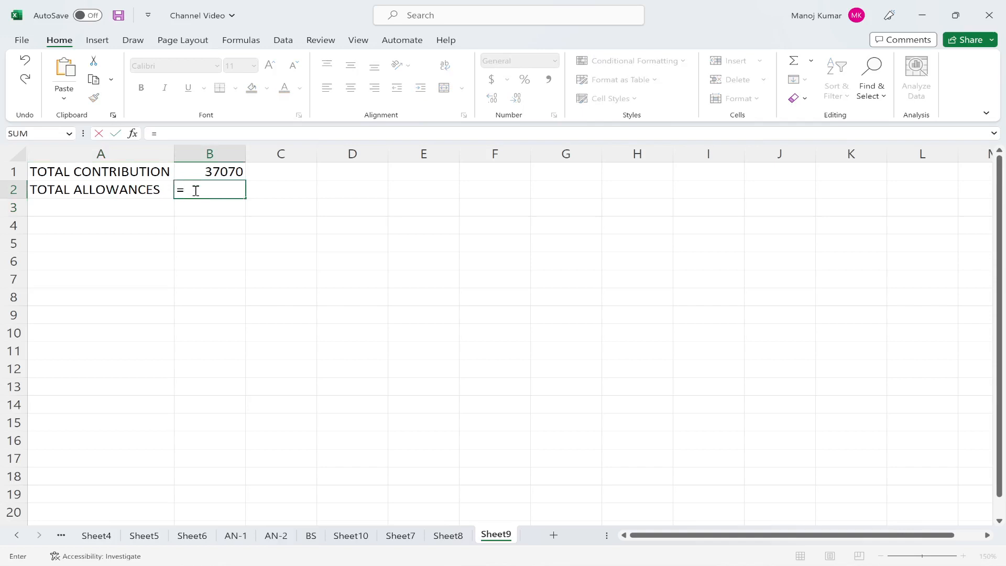
pyautogui.click(449, 538)
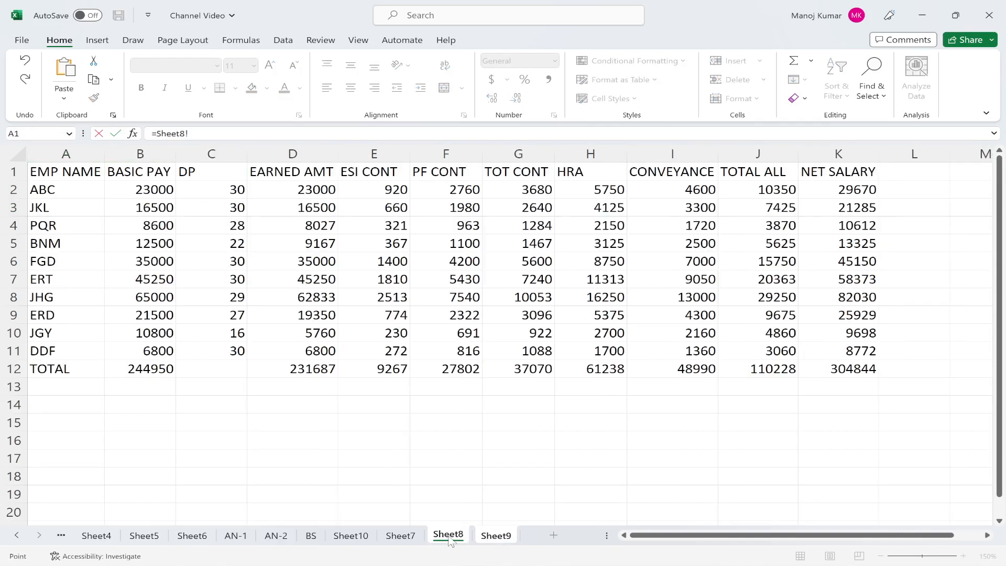
pyautogui.click(773, 370)
pyautogui.press('Return')
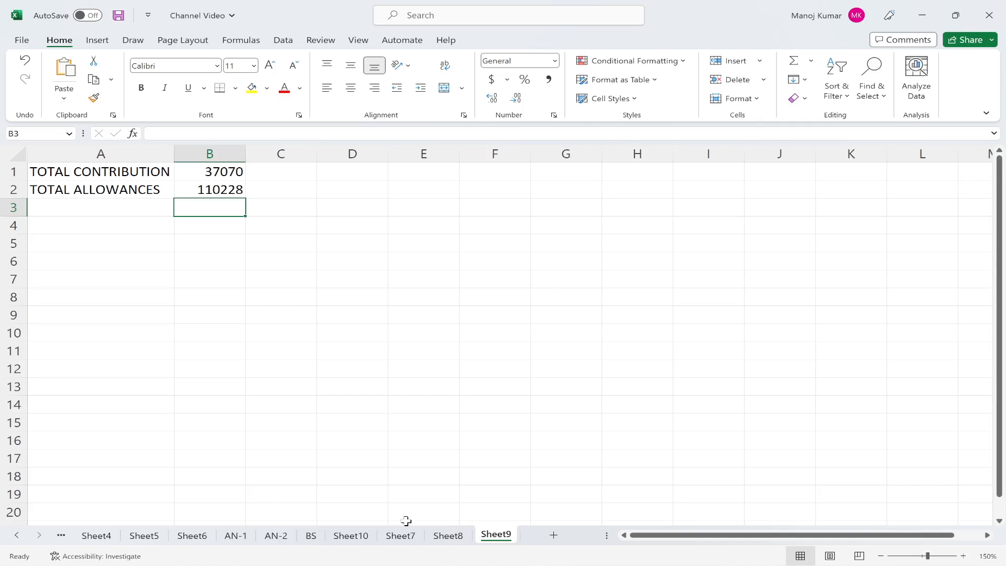
# Step: Name the EARNED AMT range D2:D11 on Sheet8 EARNED_AMT
pyautogui.click(448, 536)
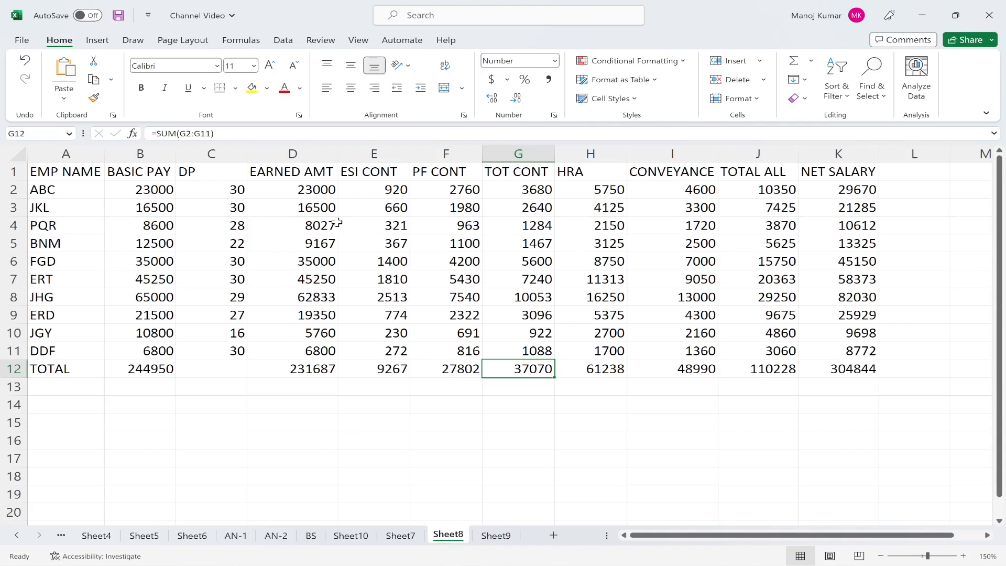
pyautogui.click(298, 194)
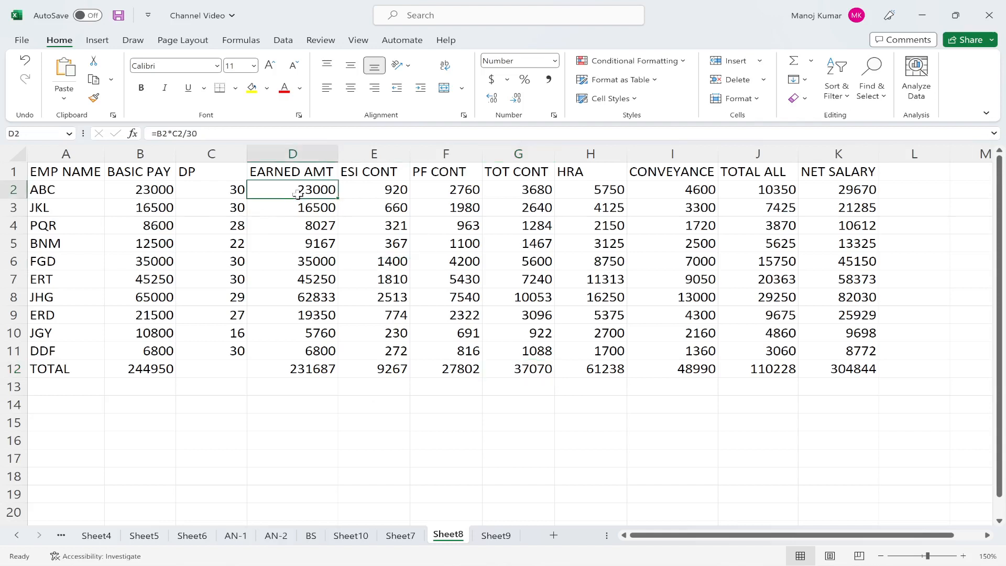
pyautogui.hotkey('shift', 'Down')
pyautogui.hotkey('shift', 'Down')
pyautogui.hotkey('shift', 'Down')
pyautogui.hotkey('shift', 'Down')
pyautogui.hotkey('shift', 'Down')
pyautogui.hotkey('shift', 'Down')
pyautogui.hotkey('shift', 'Down')
pyautogui.hotkey('shift', 'Down')
pyautogui.hotkey('shift', 'Down')
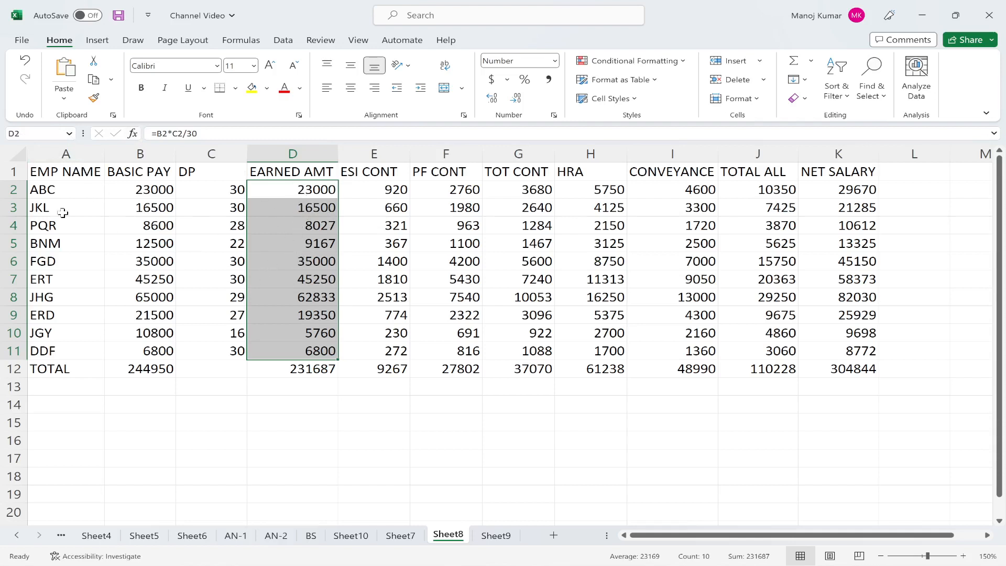
pyautogui.click(32, 134)
pyautogui.write('EARNER')
pyautogui.press('BackSpace')
pyautogui.write('D_AMT')
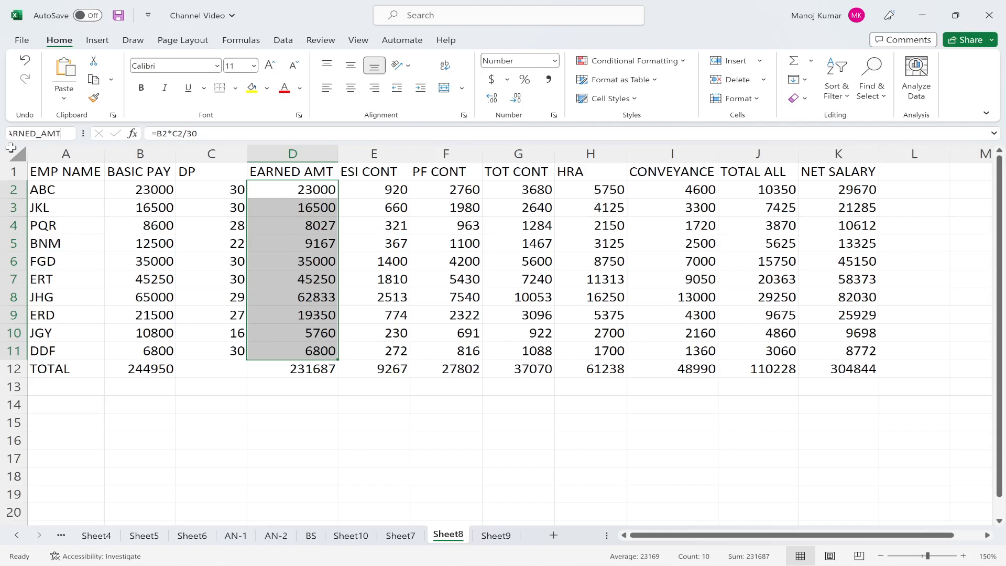
pyautogui.press('Return')
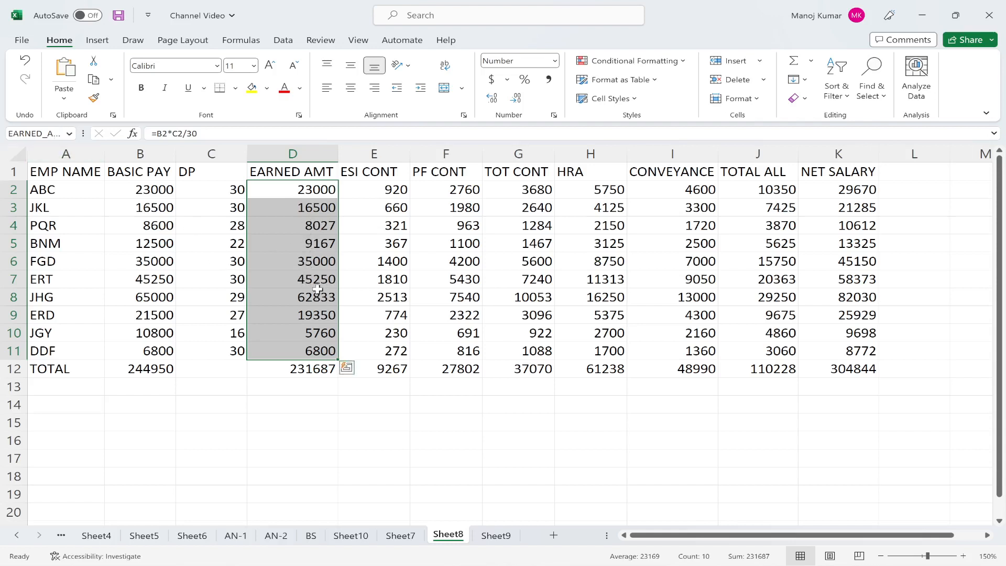
# Step: Define the name HRA with Workbook scope for the HRA values in H2:H11 of Sheet8
pyautogui.click(605, 192)
pyautogui.hotkey('shift', 'Down')
pyautogui.hotkey('shift', 'Down')
pyautogui.hotkey('shift', 'Down')
pyautogui.hotkey('shift', 'Down')
pyautogui.hotkey('shift', 'Down')
pyautogui.hotkey('shift', 'Down')
pyautogui.hotkey('shift', 'Down')
pyautogui.hotkey('shift', 'Down')
pyautogui.hotkey('shift', 'Down')
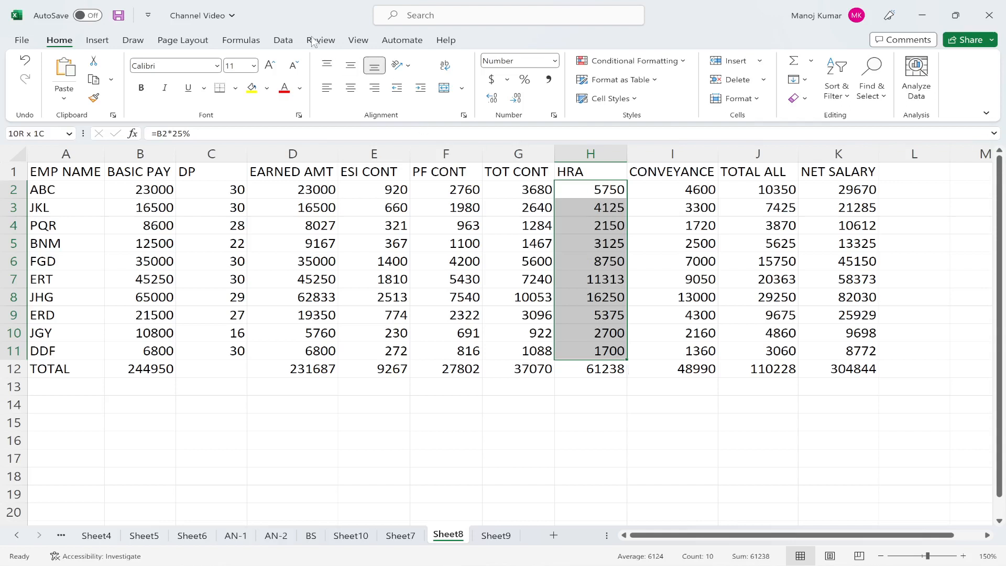
pyautogui.click(241, 42)
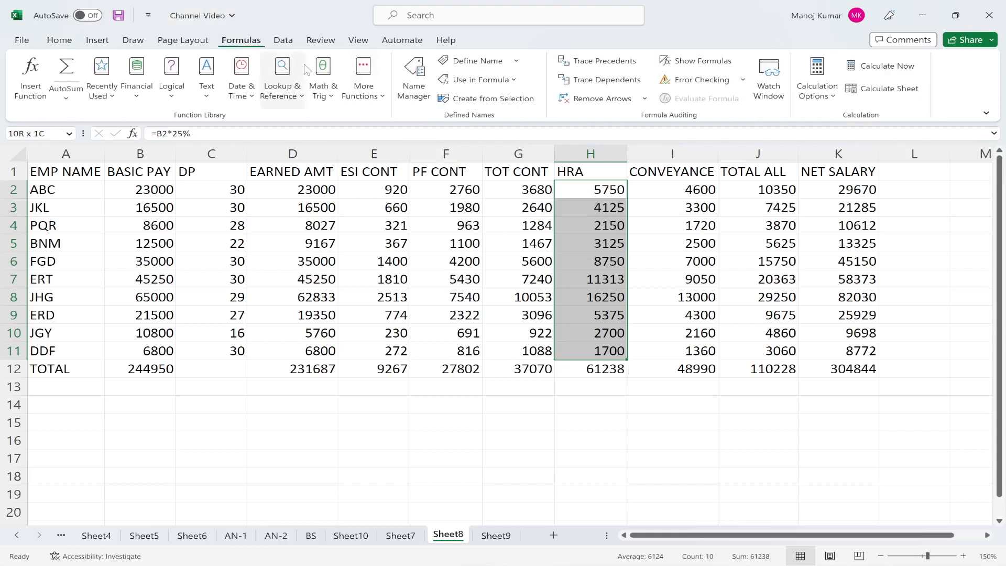
pyautogui.click(485, 65)
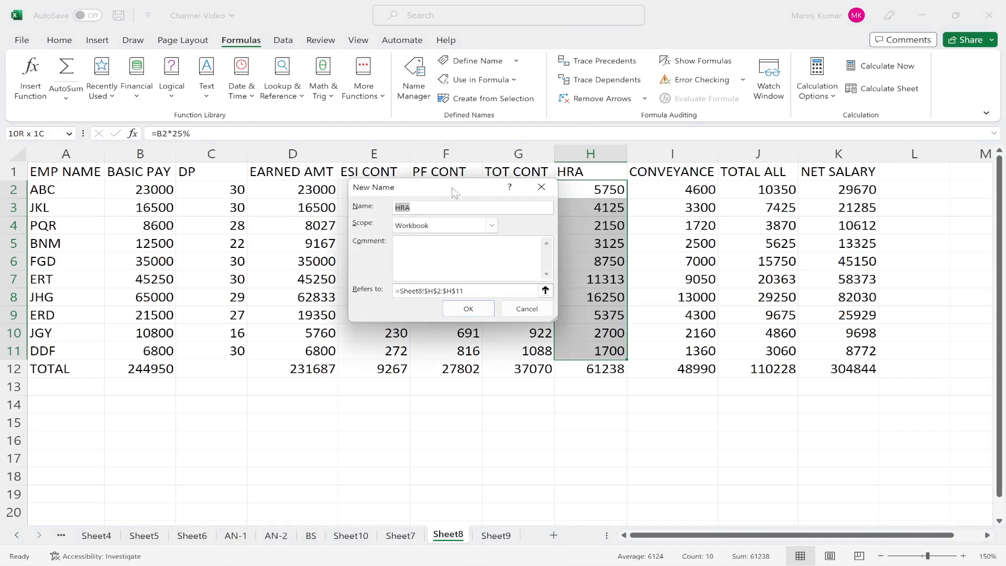
pyautogui.moveTo(454, 189); pyautogui.dragTo(322, 164)
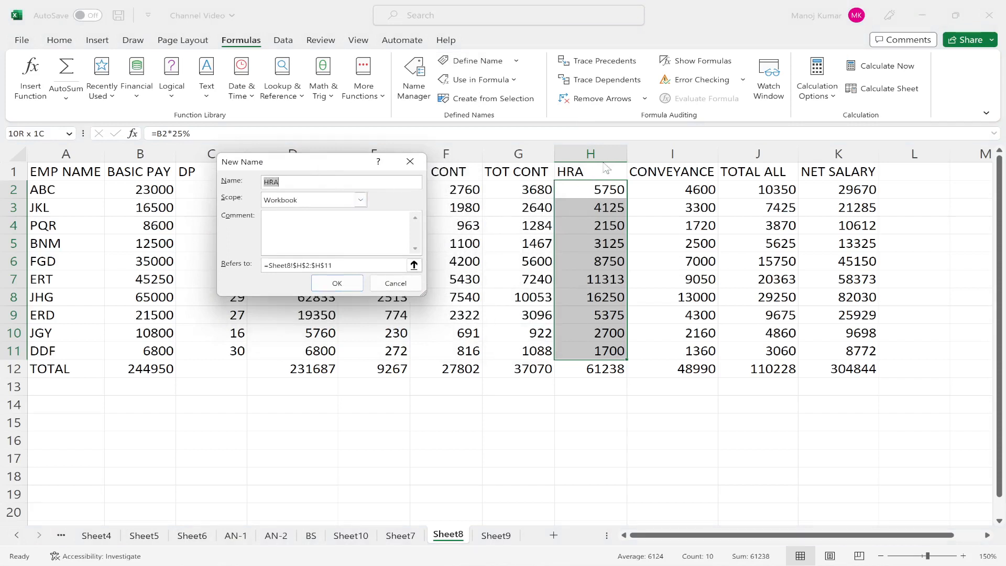
pyautogui.click(361, 201)
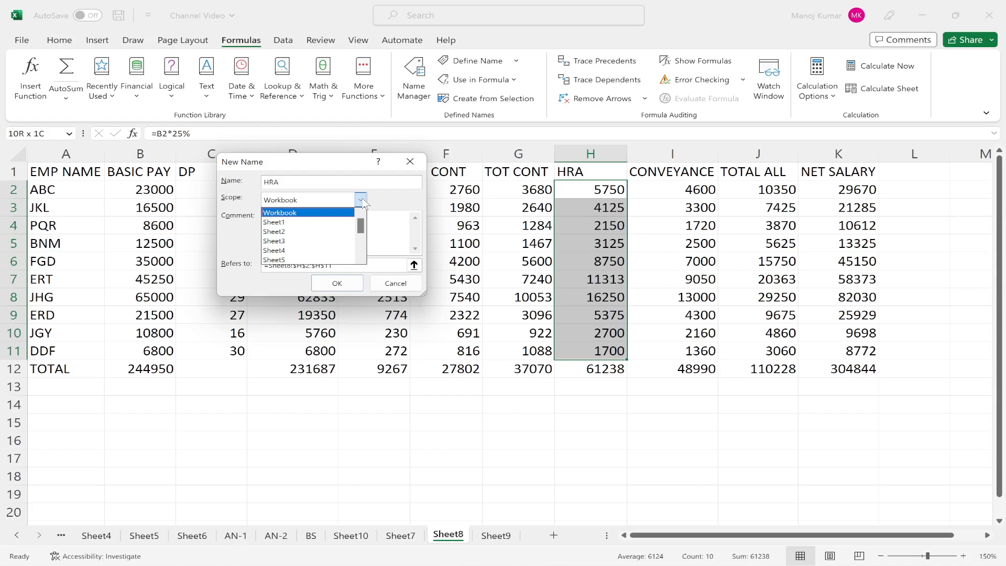
pyautogui.click(288, 212)
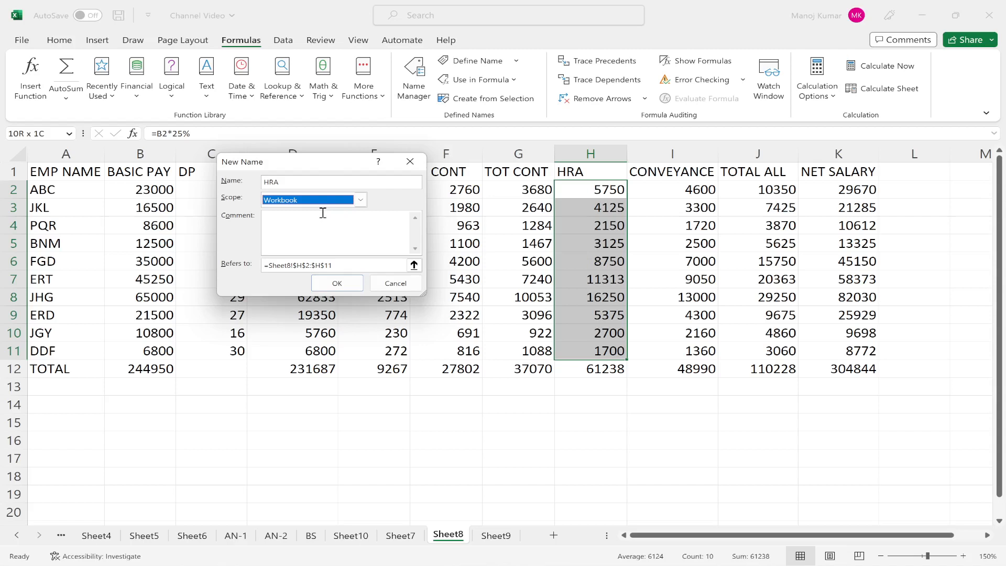
pyautogui.click(341, 265)
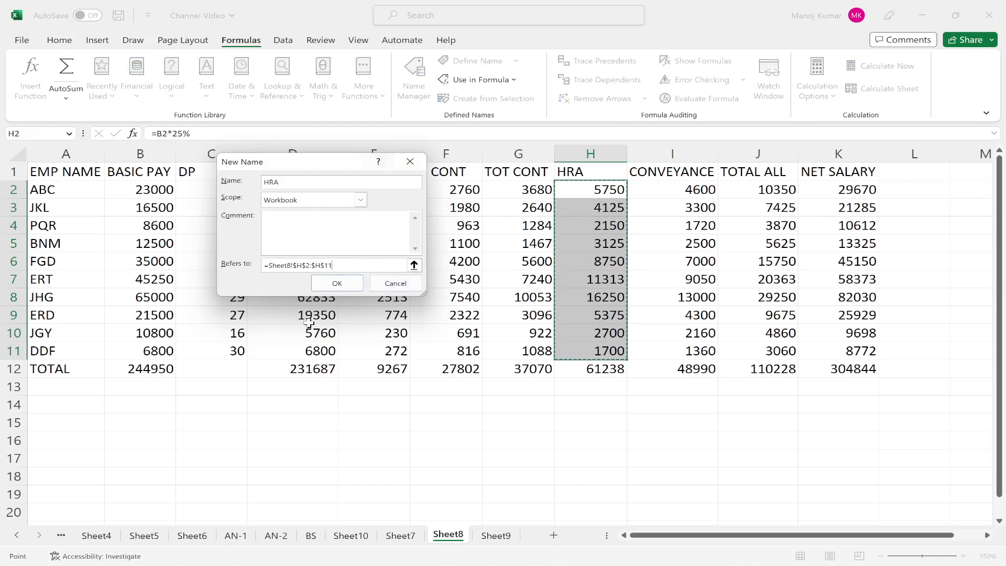
pyautogui.click(337, 283)
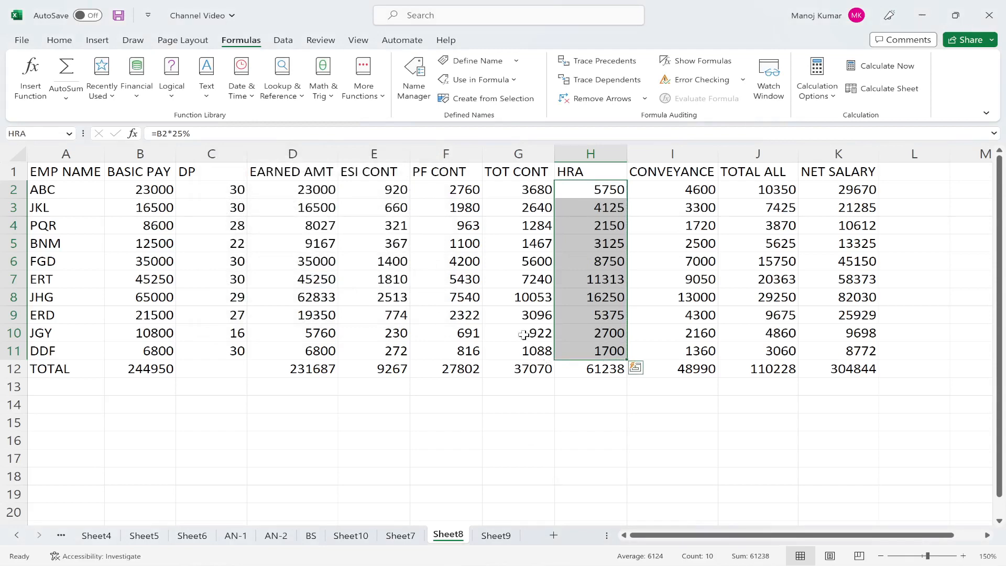
# Step: Review the definitions of the named ranges HRA and EARNED_AMT without changing them
pyautogui.click(414, 83)
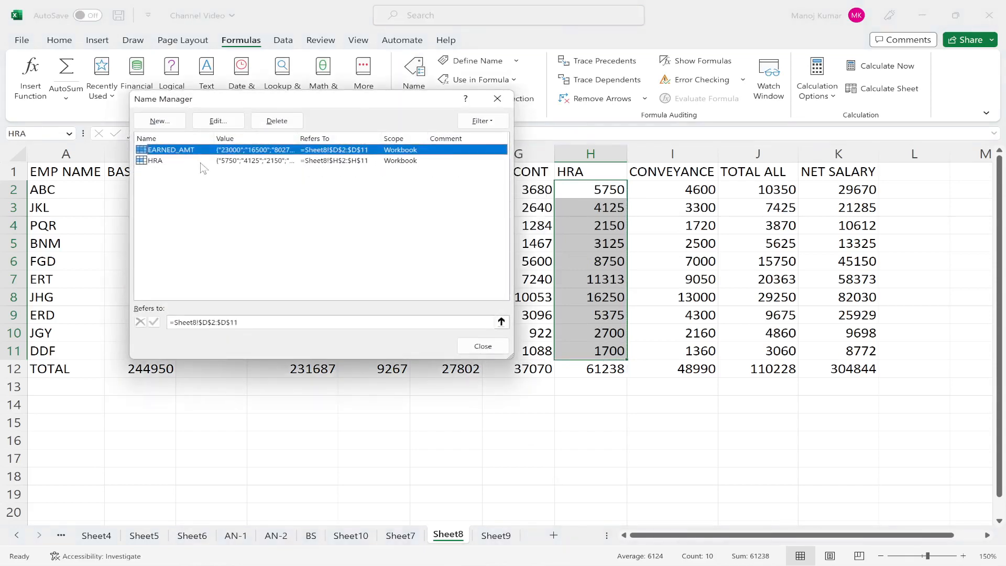
pyautogui.click(162, 161)
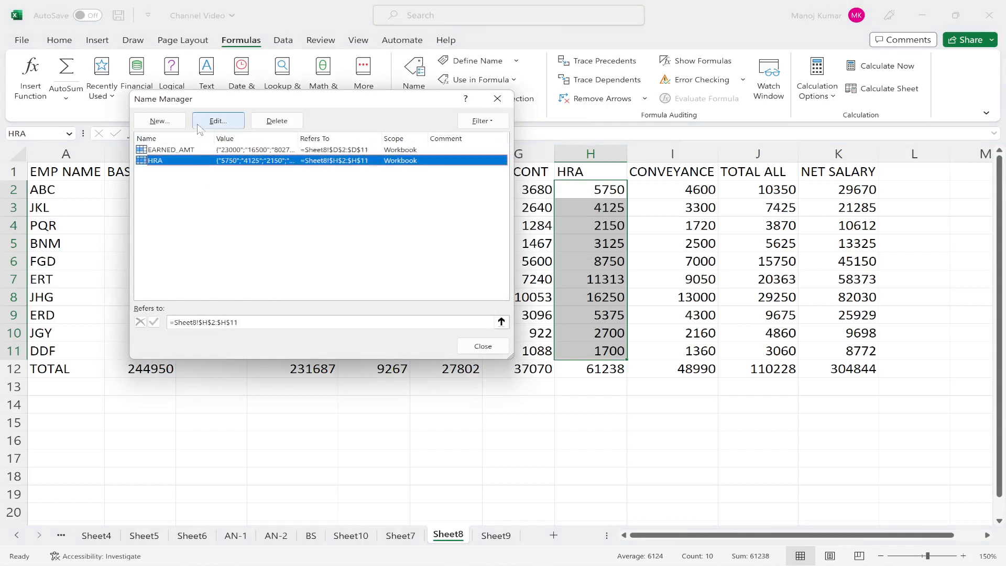
pyautogui.click(218, 122)
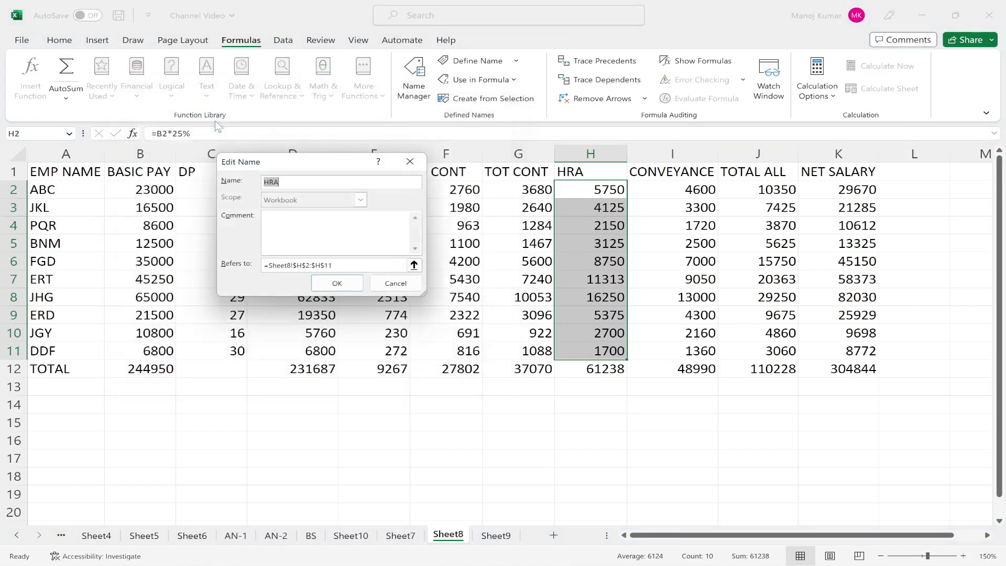
pyautogui.click(396, 282)
pyautogui.doubleClick(213, 150)
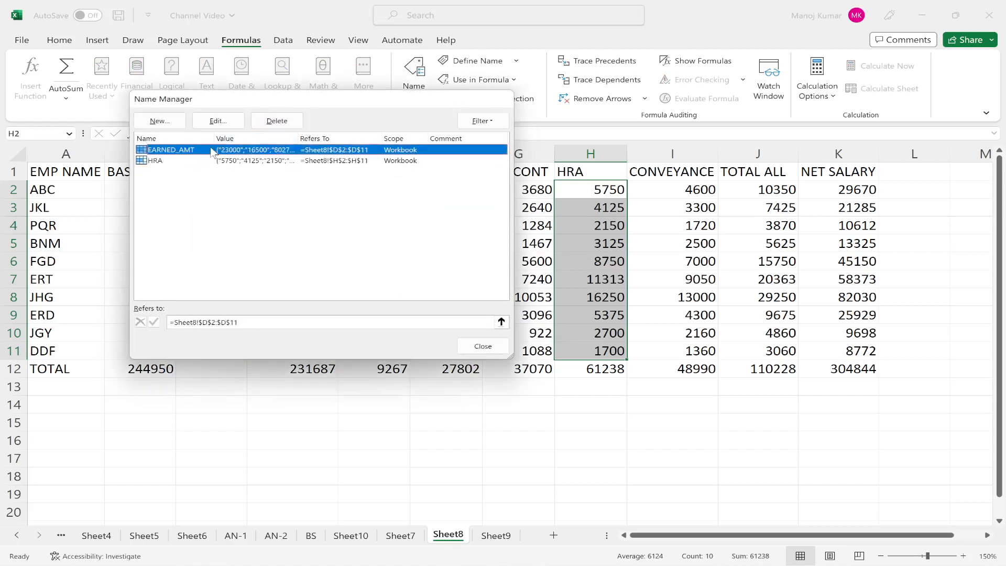
pyautogui.click(396, 283)
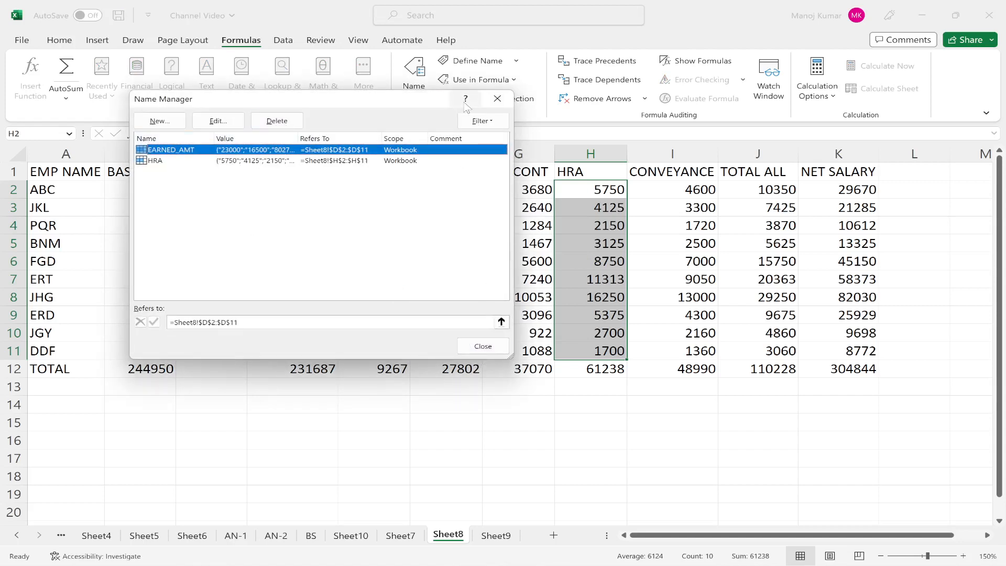
pyautogui.click(482, 346)
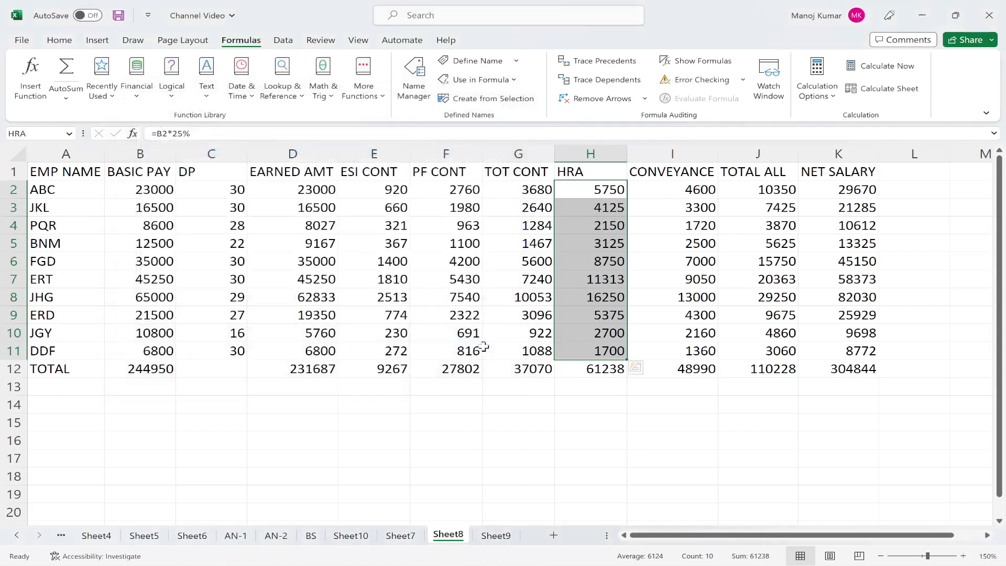
# Step: Switch to Sheet9 of the workbook
pyautogui.click(496, 536)
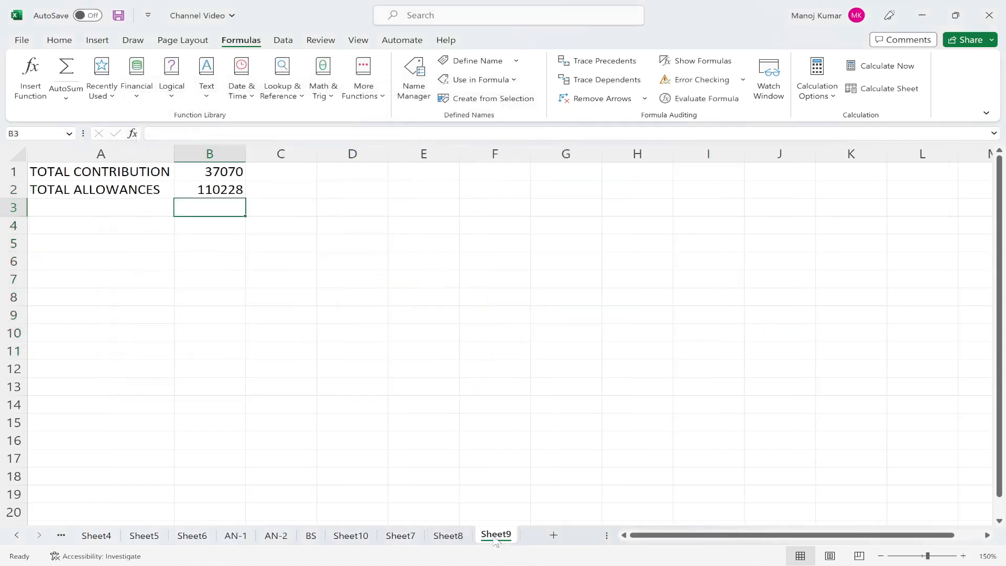
pyautogui.click(498, 175)
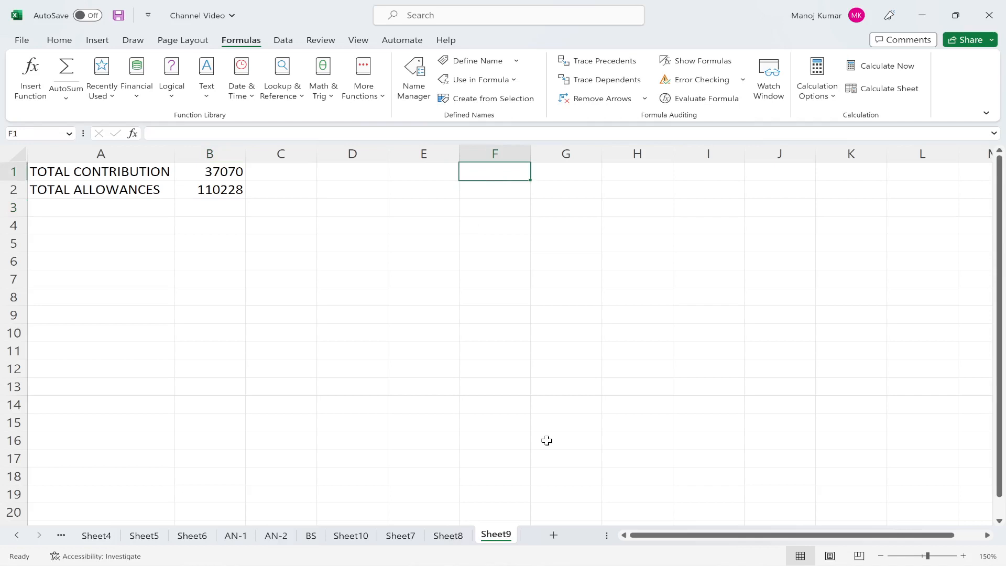
pyautogui.write('S')
pyautogui.press('BackSpace')
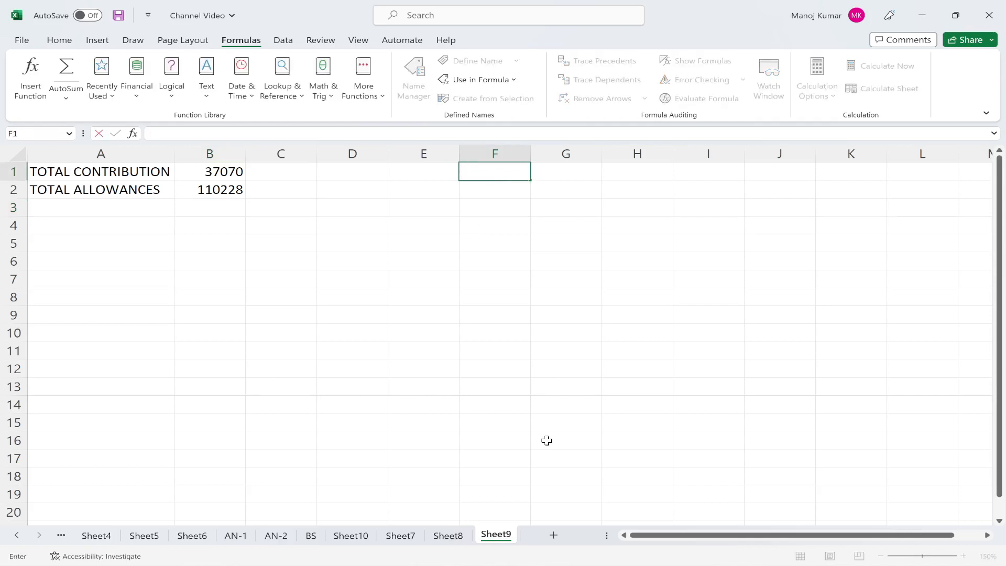
pyautogui.write('-')
pyautogui.press('BackSpace')
# Step: Enter the label TOTAL EARNED AMOUNT in D1 of Sheet9 and autofit column D to it
pyautogui.click(370, 176)
pyautogui.write('TOTA')
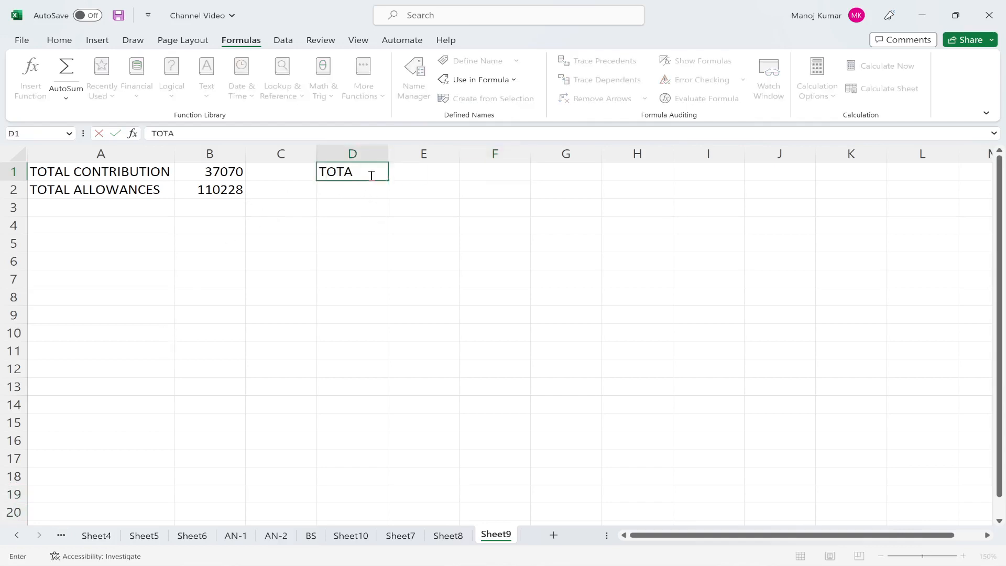
pyautogui.write('L EARNED')
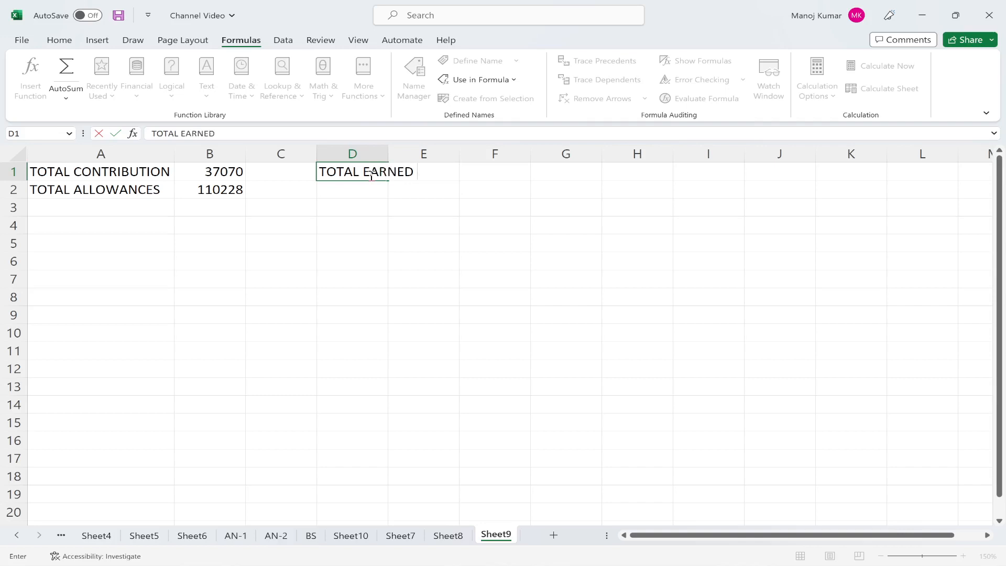
pyautogui.write(' AMOUNT')
pyautogui.press('Tab')
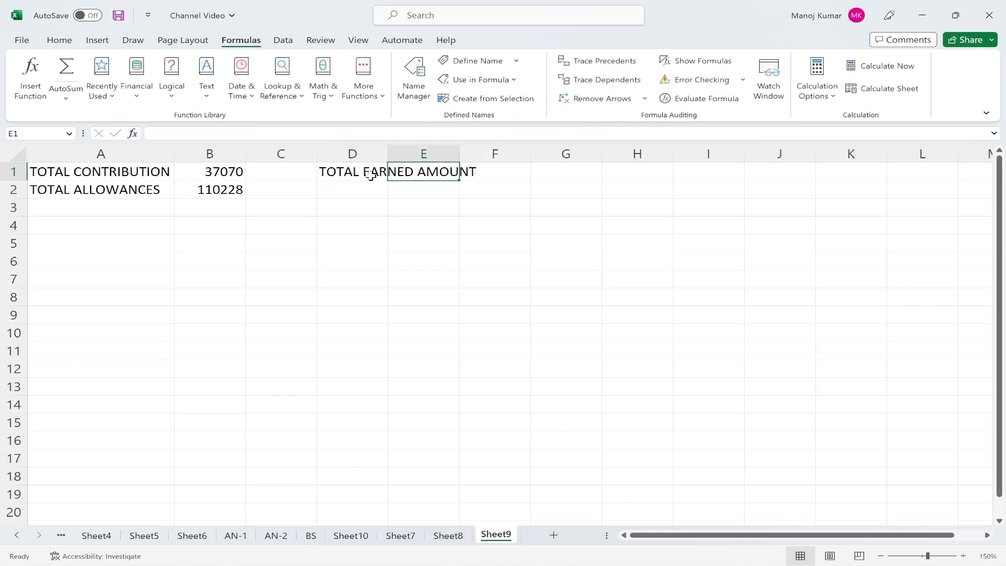
pyautogui.doubleClick(388, 154)
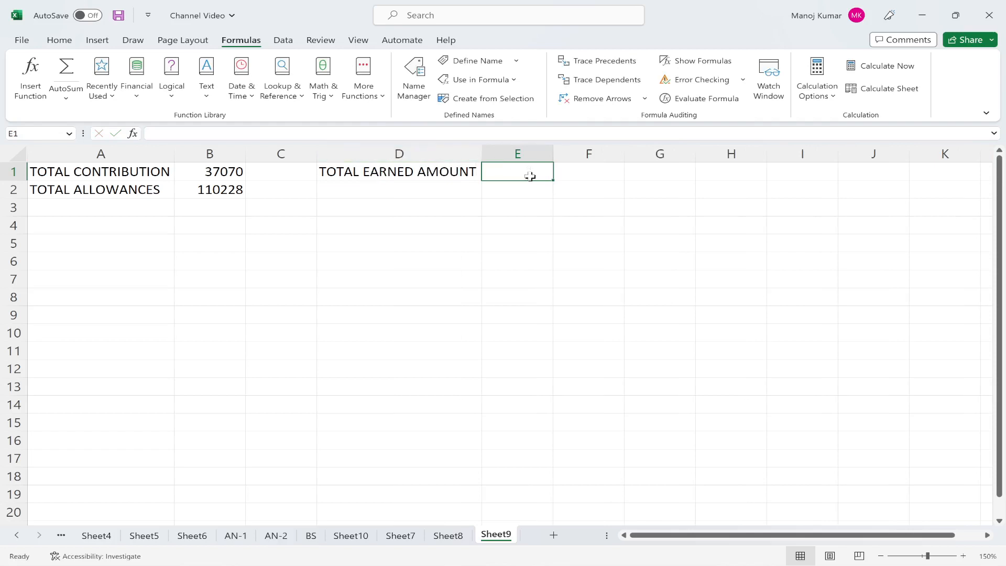
# Step: Total the named range EARNED_AMT in E1 with the formula =SUM(EARNED_AMT)
pyautogui.write('=SUM')
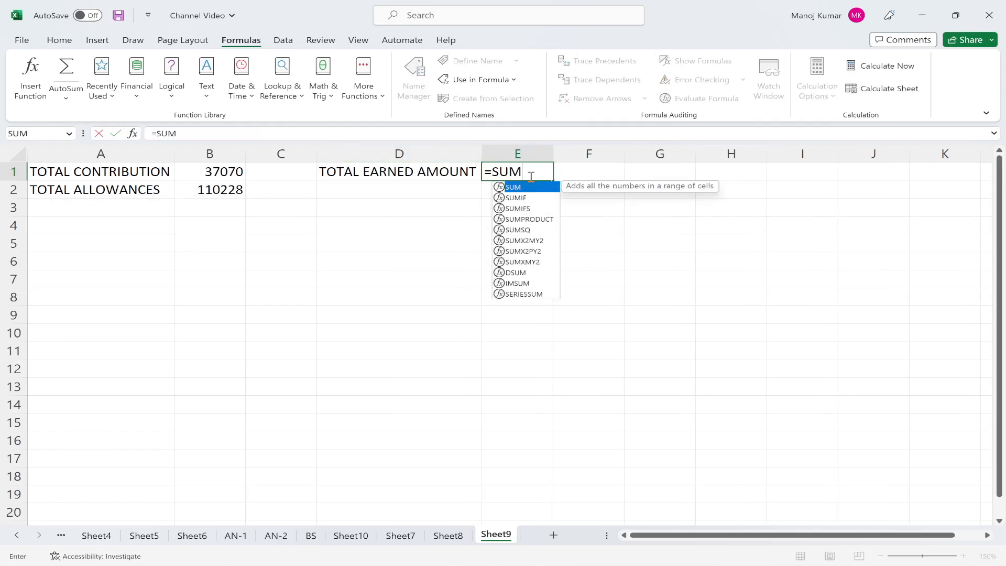
pyautogui.write('(')
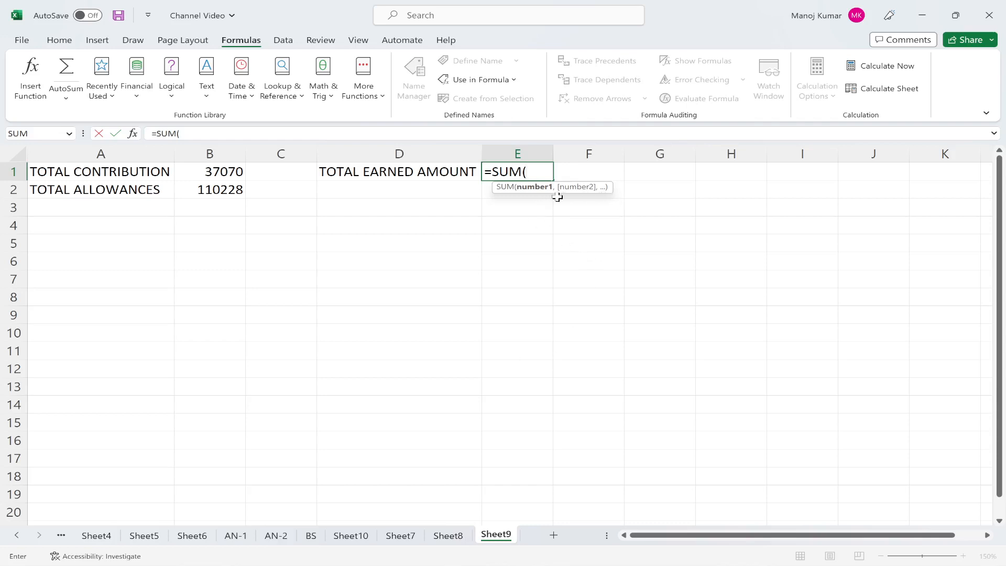
pyautogui.write('EA')
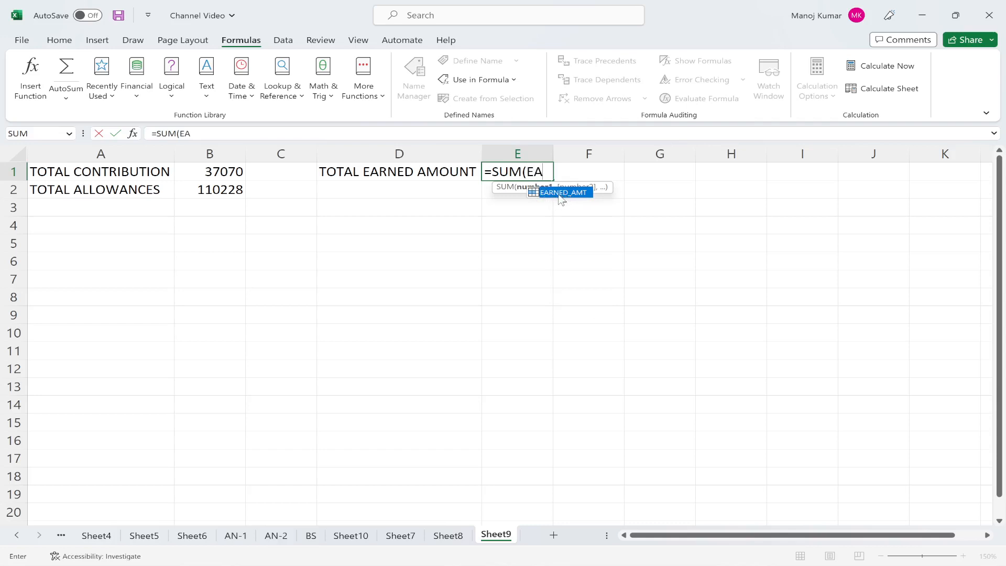
pyautogui.doubleClick(561, 195)
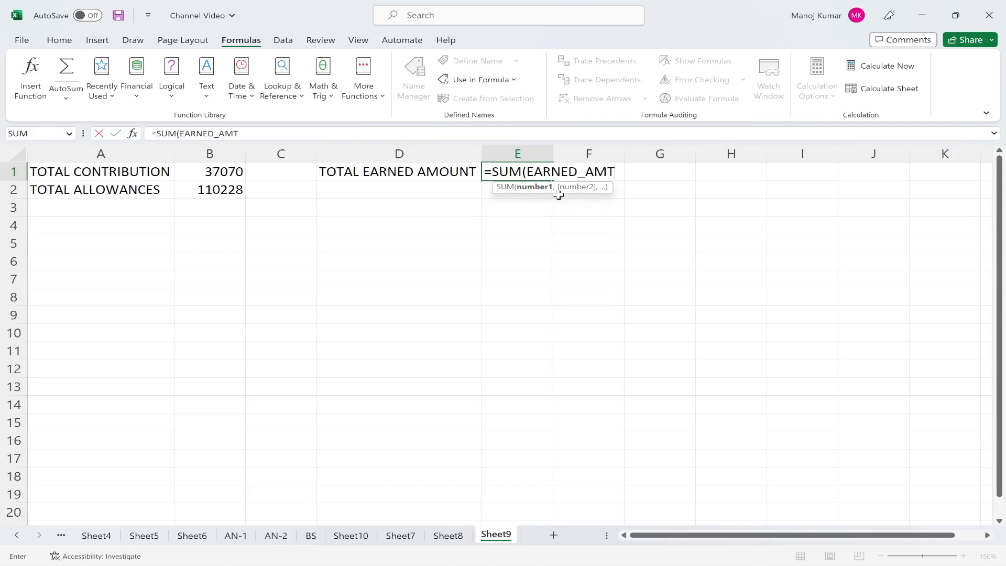
pyautogui.write(')')
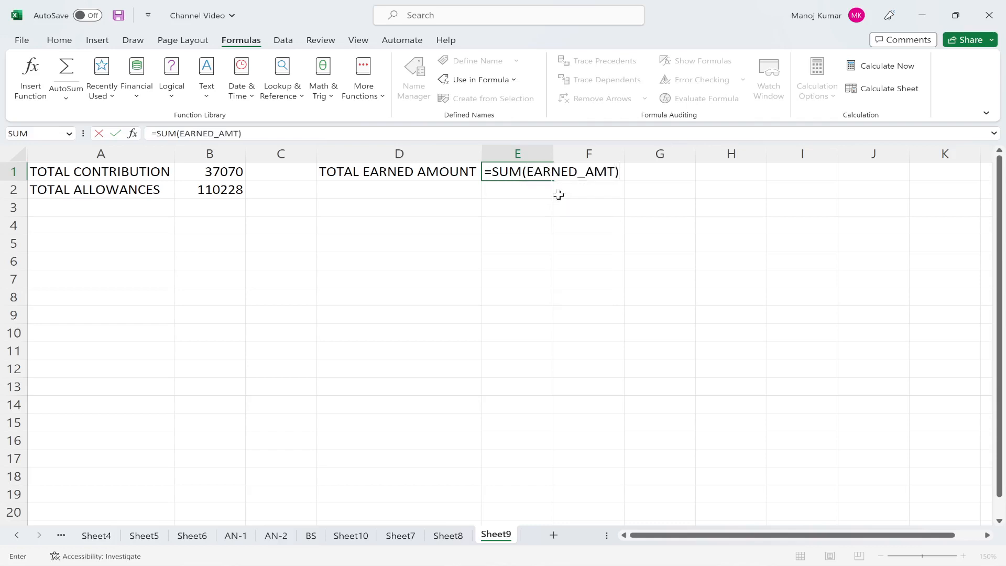
pyautogui.press('Return')
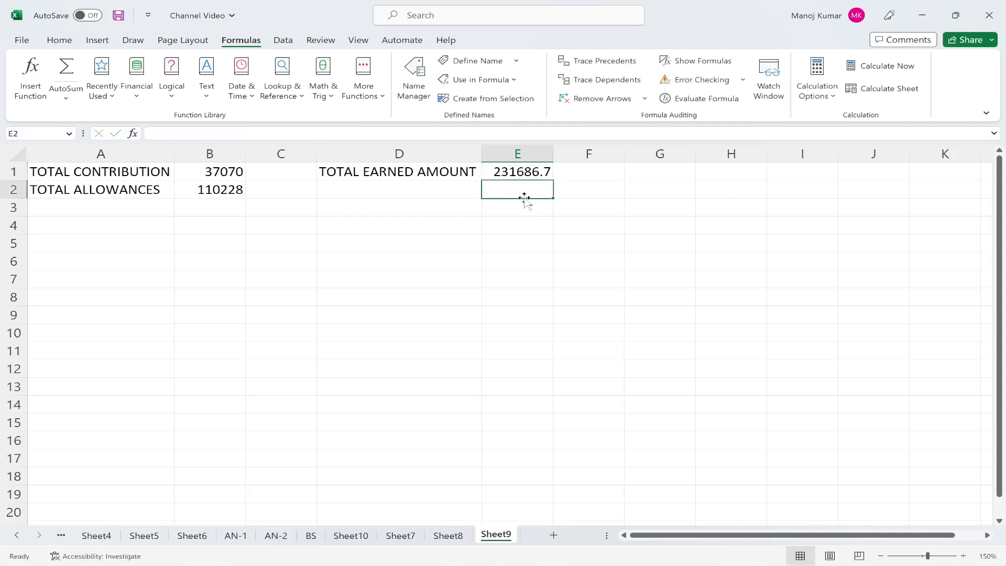
# Step: Label D2 TOTAL HRA and total the named range HRA in E2 with the formula =SUM(HRA)
pyautogui.click(441, 192)
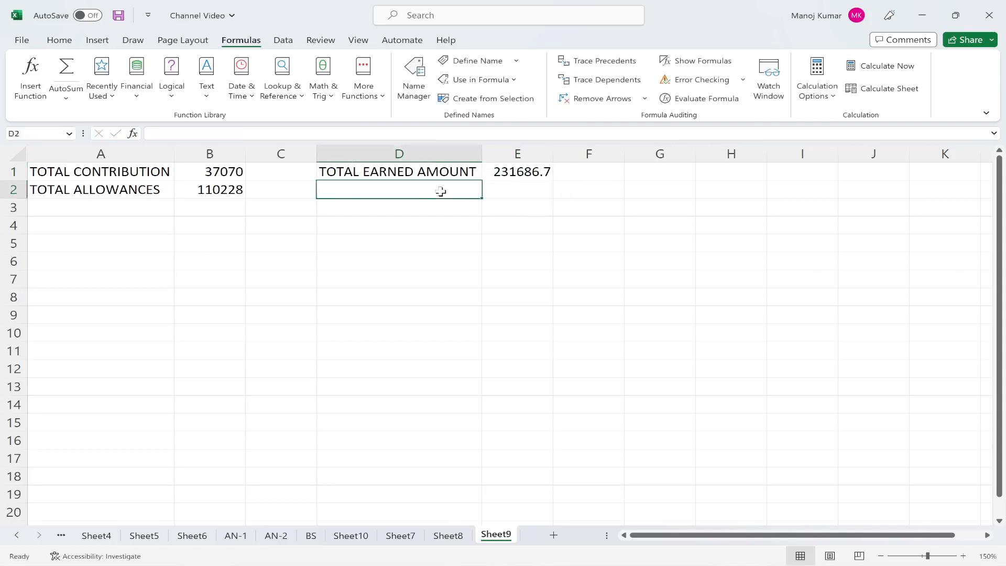
pyautogui.write('TOTAL HR')
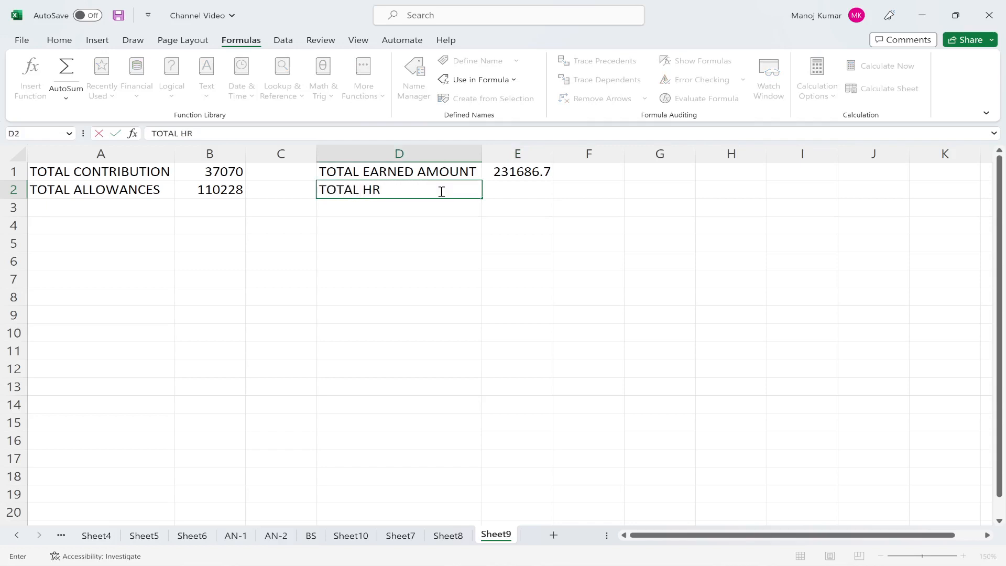
pyautogui.write('A')
pyautogui.press('Tab')
pyautogui.write('=')
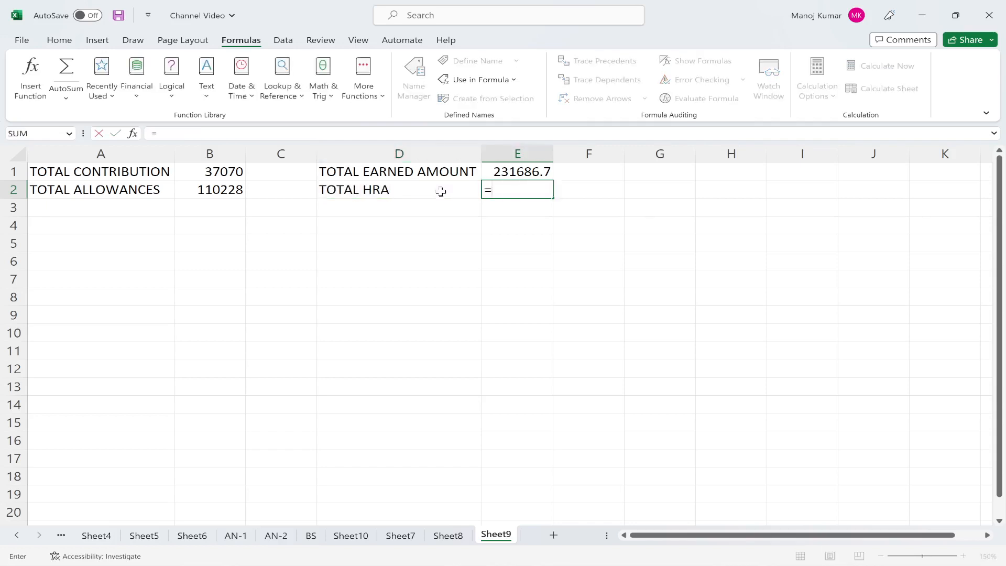
pyautogui.write('SUM(')
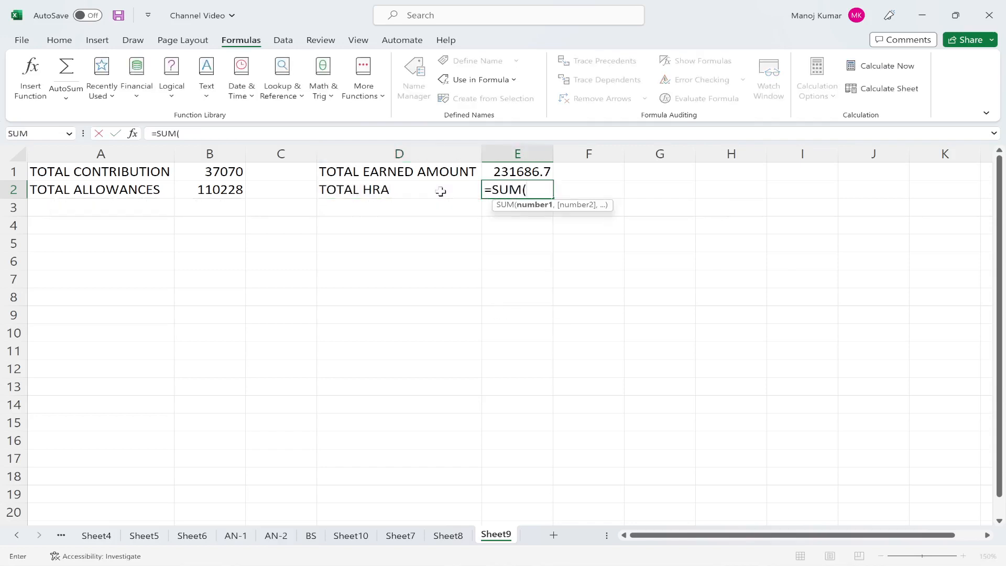
pyautogui.write('HRA')
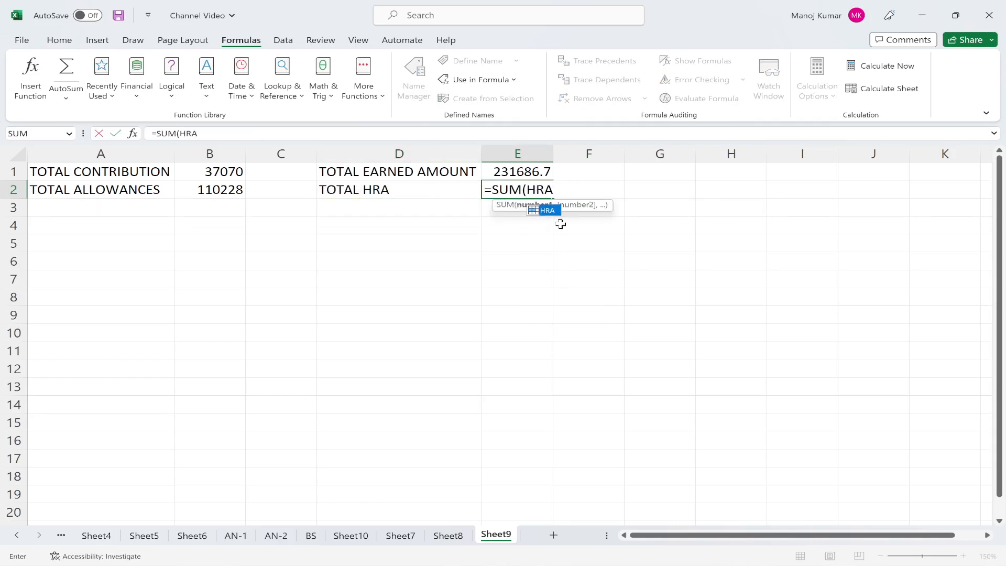
pyautogui.write(')')
pyautogui.press('Return')
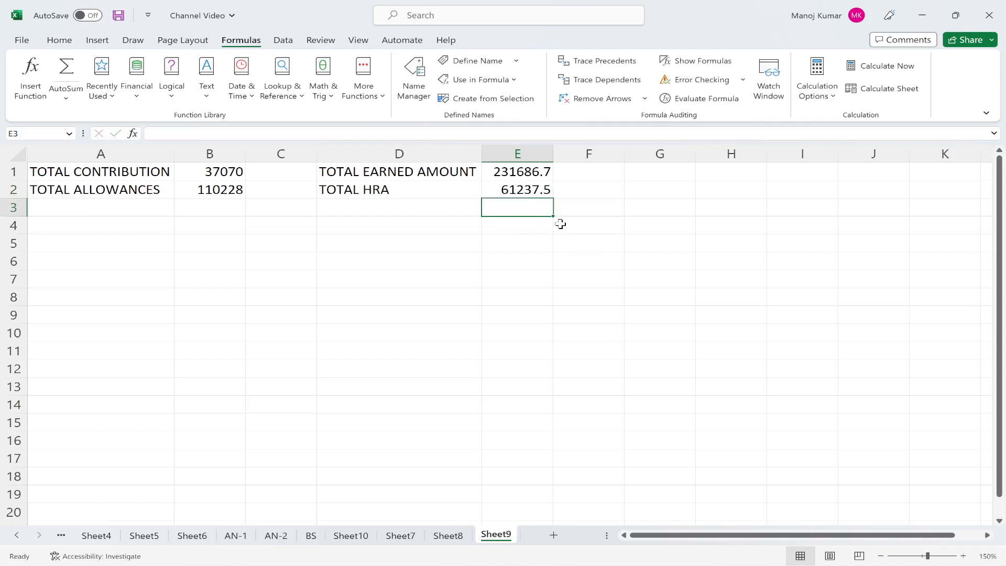
# Step: Enter the label AVERAGE EARNED AMOUNT in G1 and autofit column G to it
pyautogui.click(657, 172)
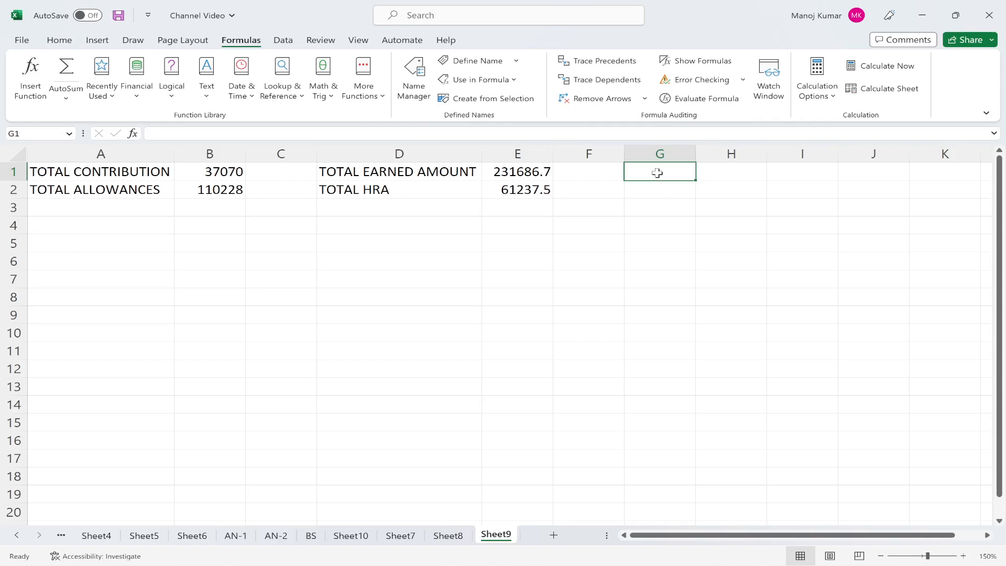
pyautogui.write('AVERGA')
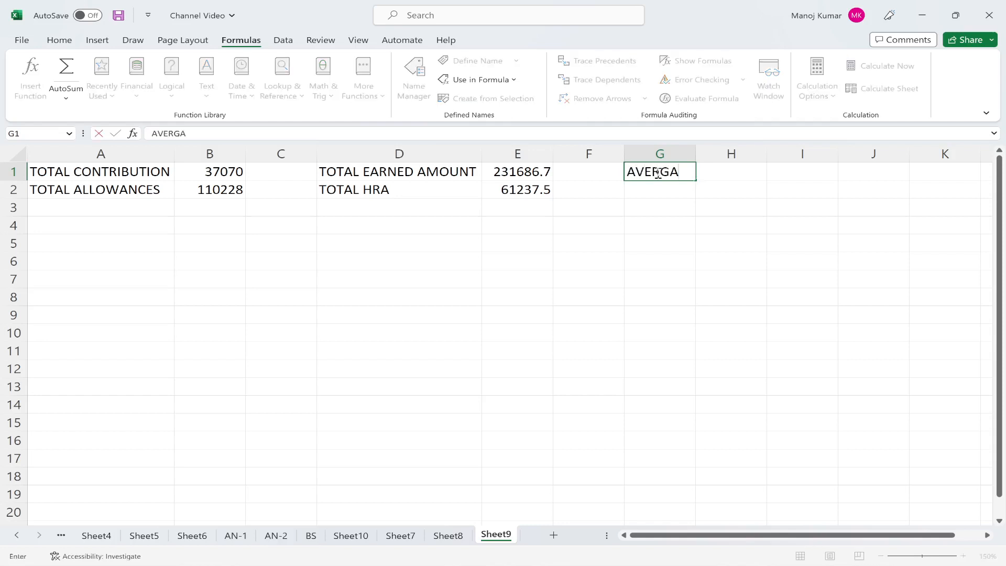
pyautogui.press('BackSpace')
pyautogui.press('BackSpace')
pyautogui.write('AGE EAR')
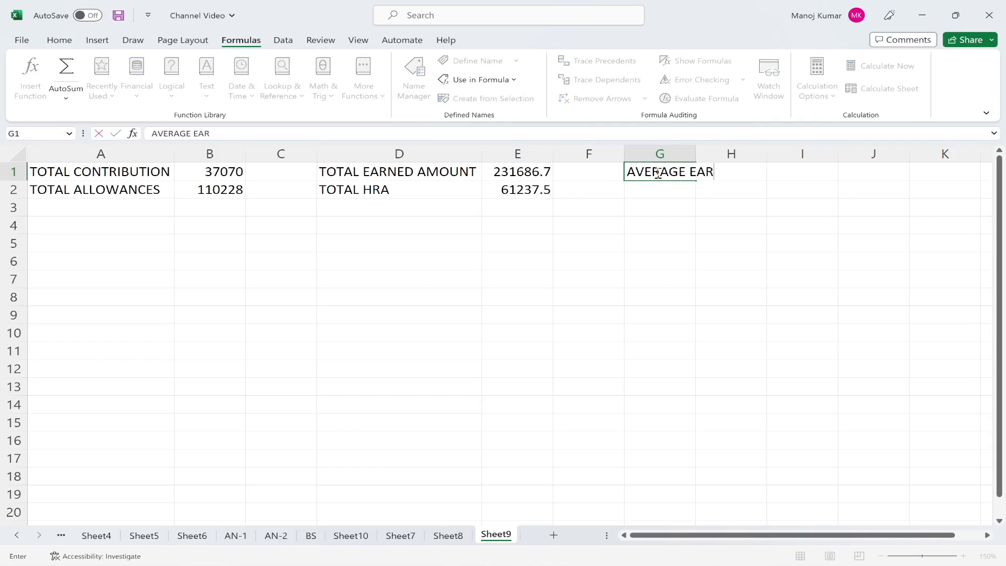
pyautogui.write('NED AMOUNT')
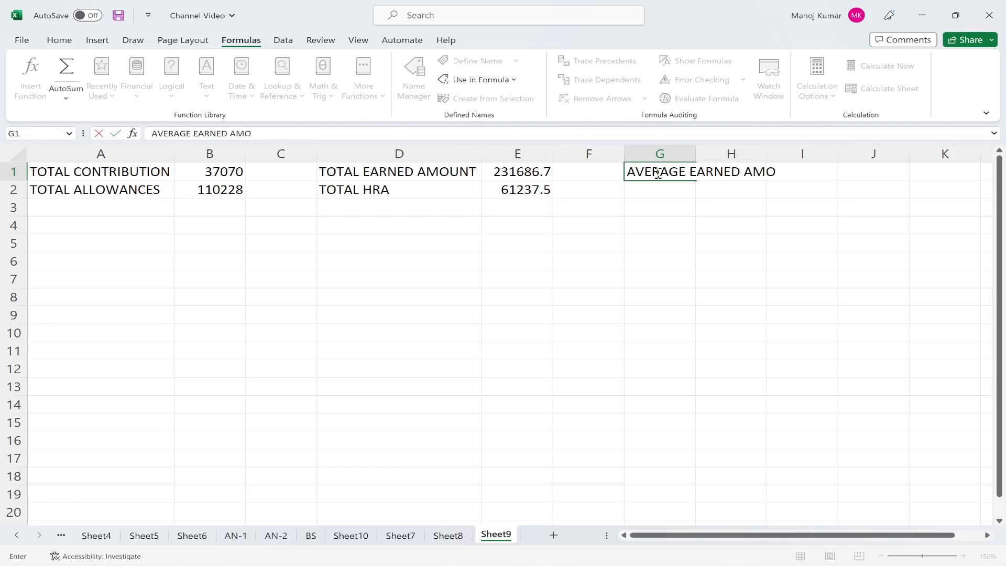
pyautogui.press('Tab')
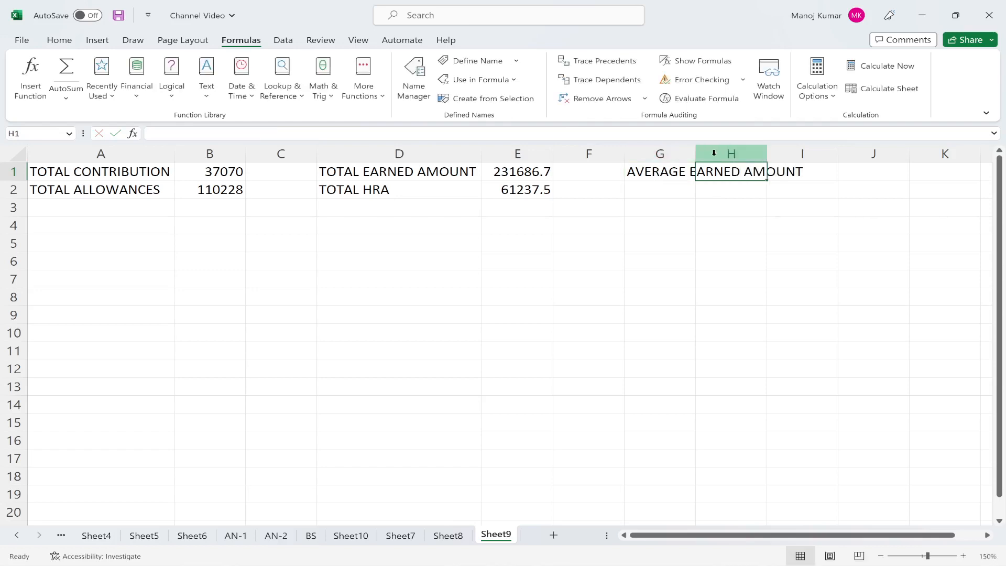
pyautogui.doubleClick(695, 153)
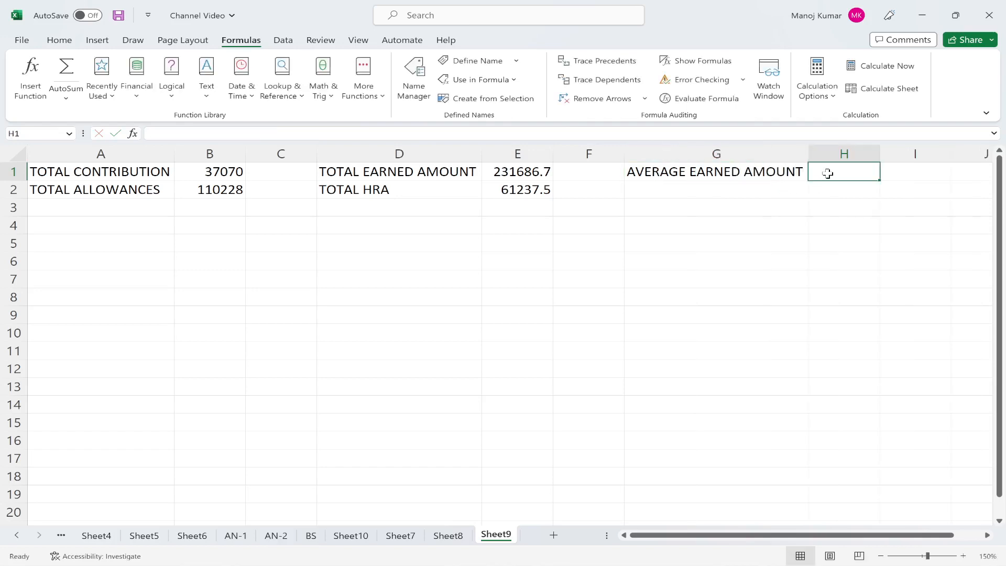
# Step: Average the named range EARNED_AMT in H1 with the formula =AVERAGE(EARNED_AMT)
pyautogui.write('=AV')
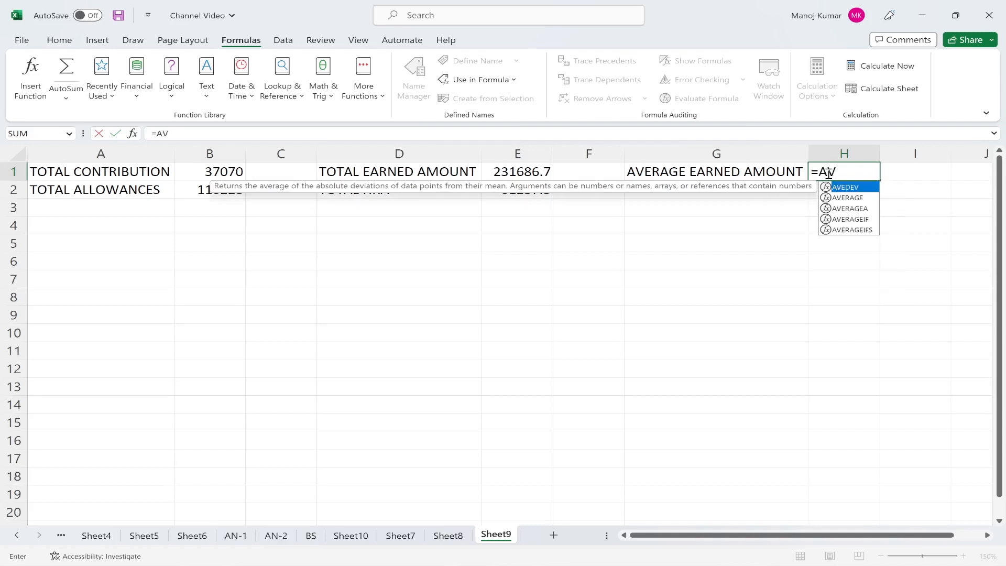
pyautogui.write('E')
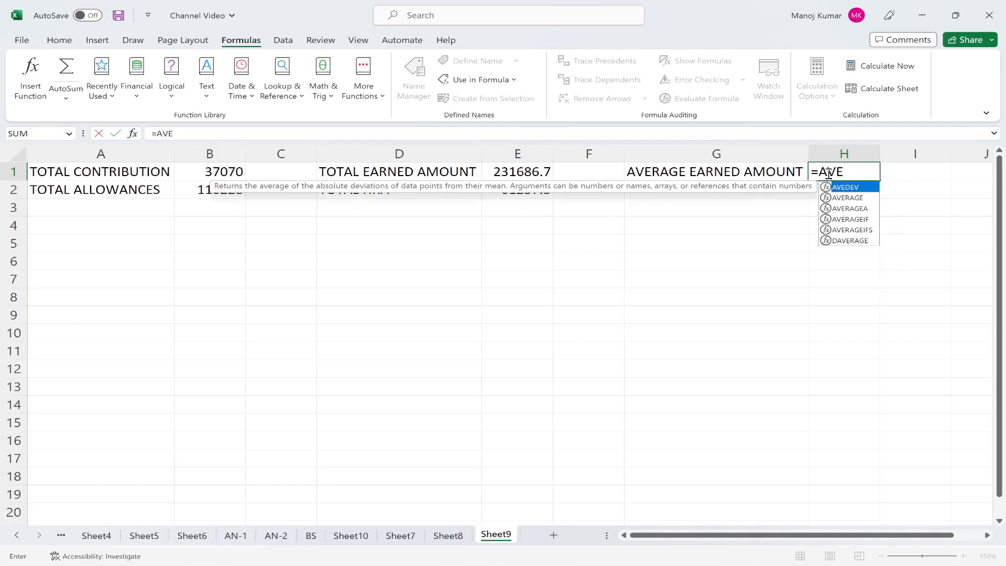
pyautogui.click(859, 203)
pyautogui.doubleClick(858, 199)
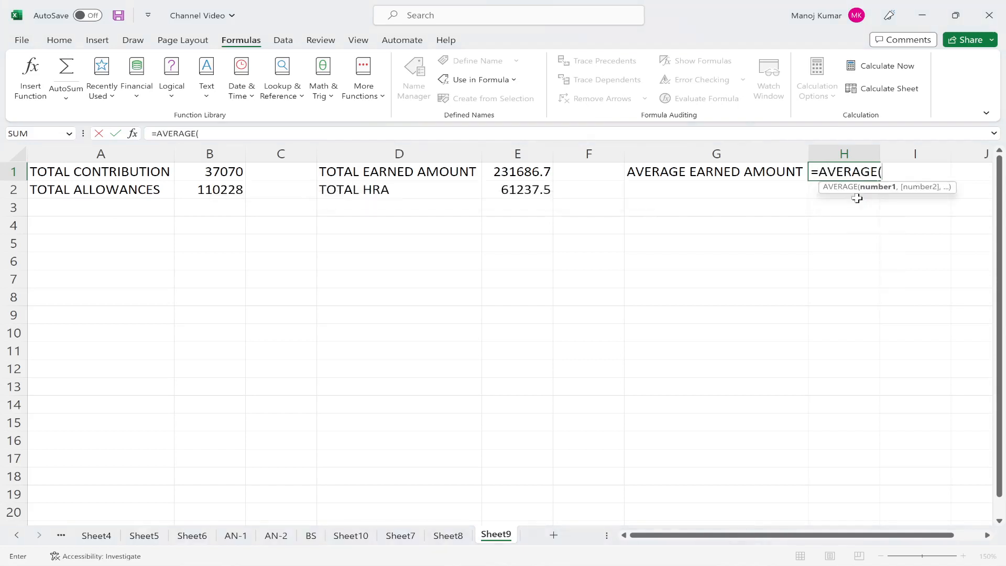
pyautogui.write('EAR')
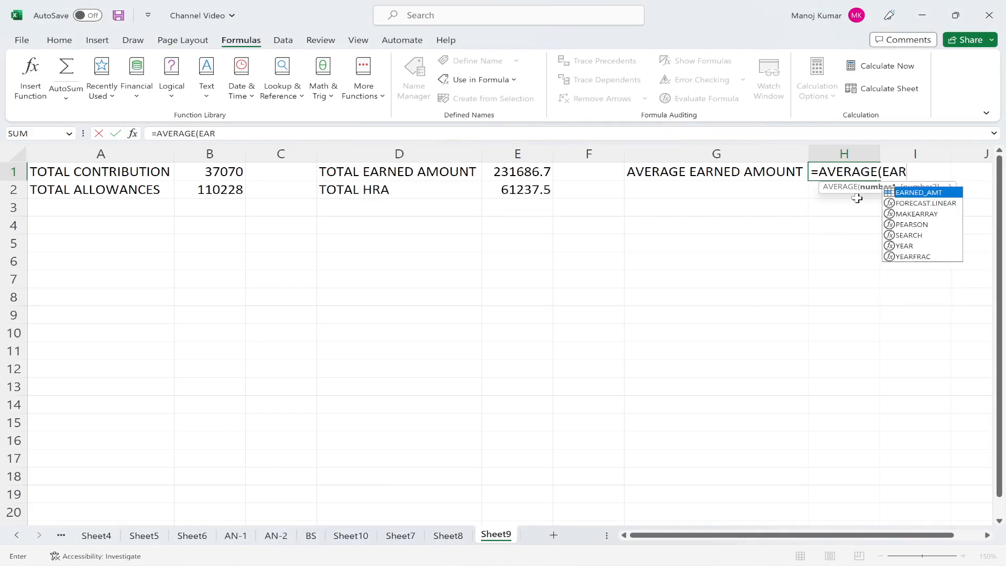
pyautogui.press('Tab')
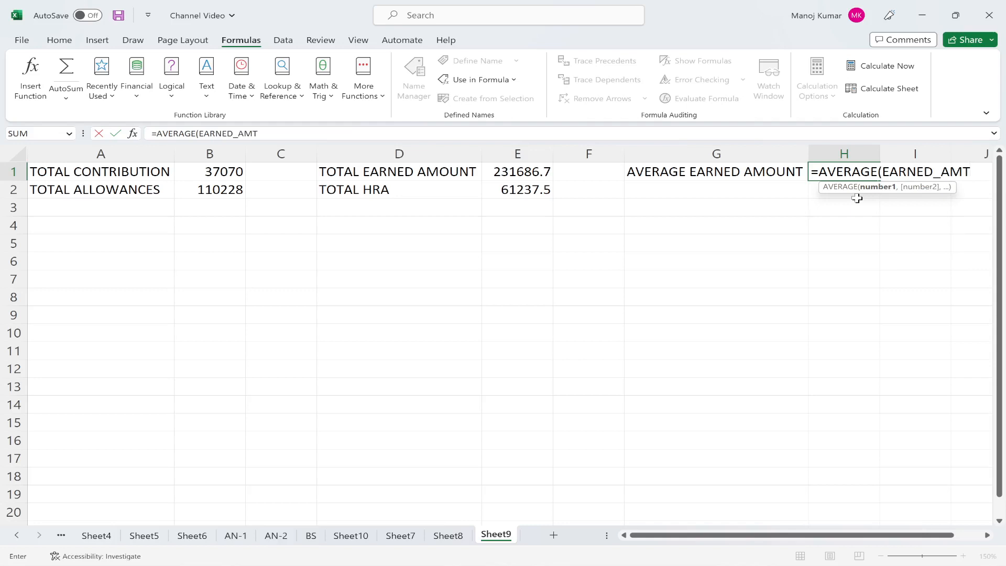
pyautogui.write(')')
pyautogui.press('Return')
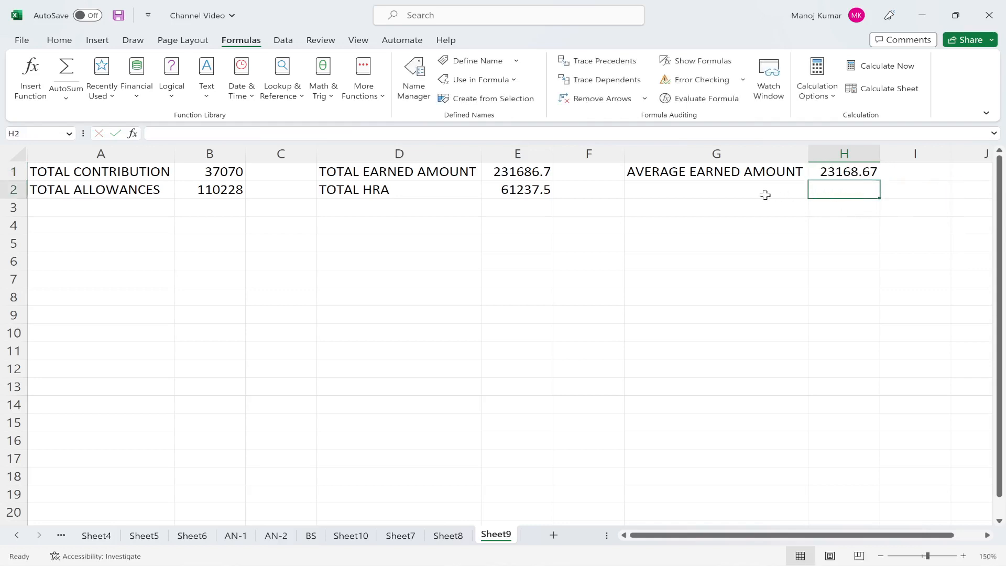
# Step: Select G2 on Sheet9, look over the salary table on Sheet8 and return to Sheet9
pyautogui.click(739, 193)
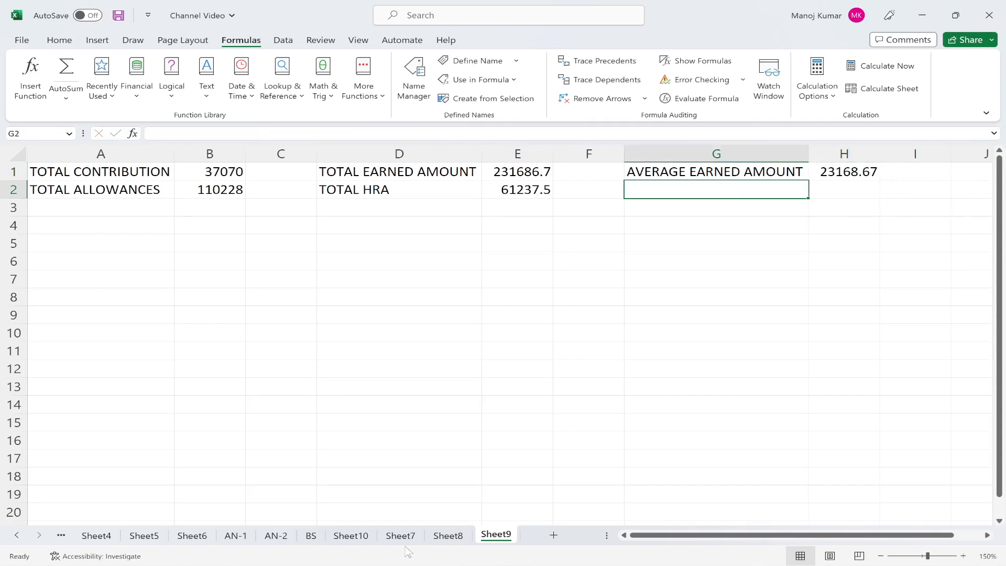
pyautogui.click(457, 535)
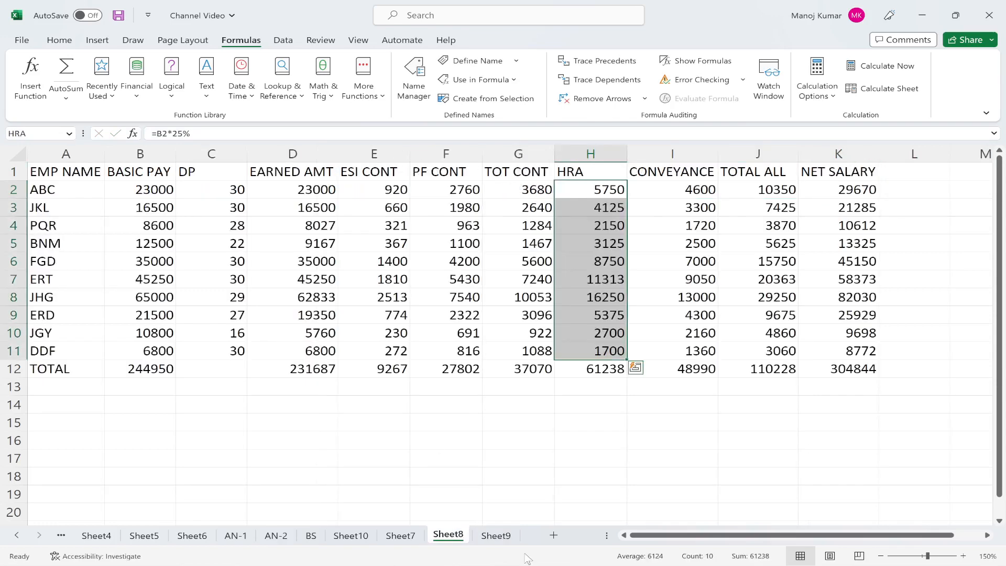
pyautogui.click(502, 542)
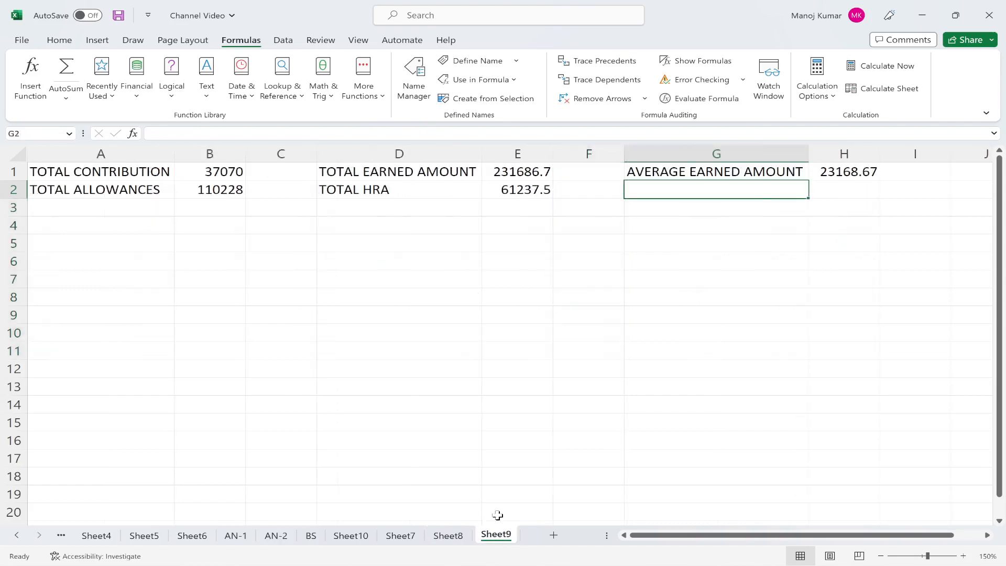